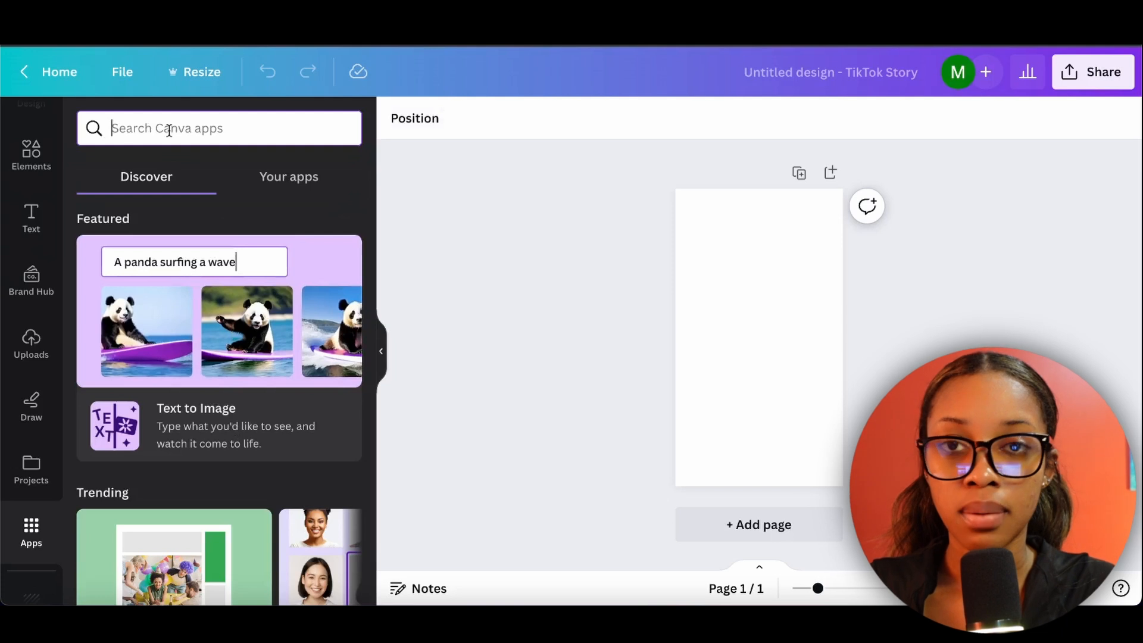
Search the apps for "text to image" and open the Text to Image app.
left_click(173, 115)
type("text to image")
key("Return")
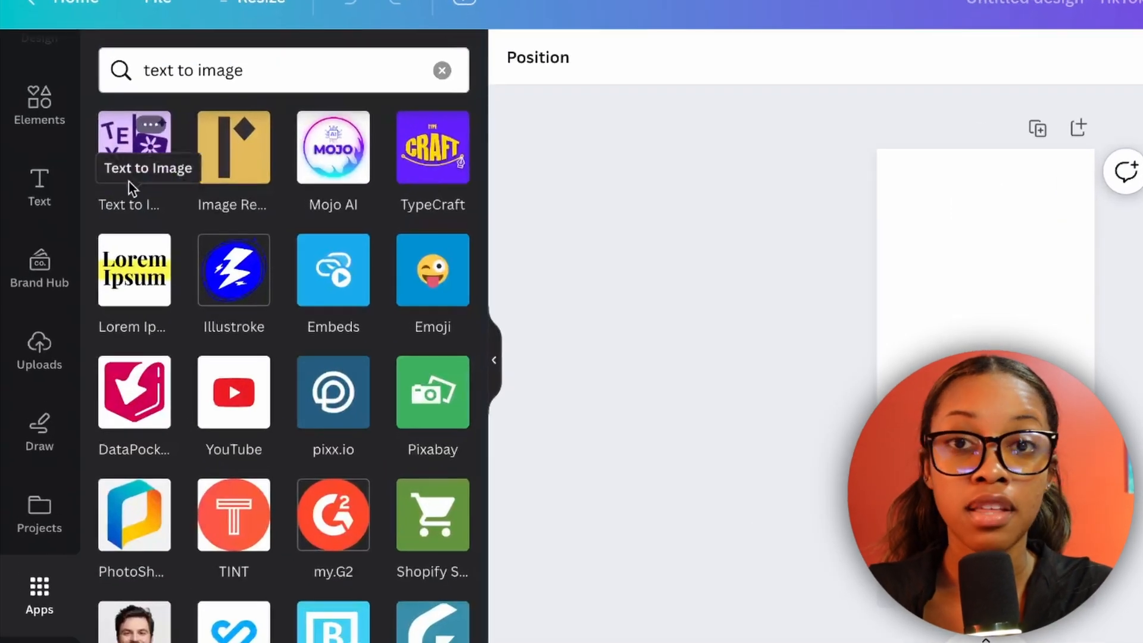
left_click(125, 145)
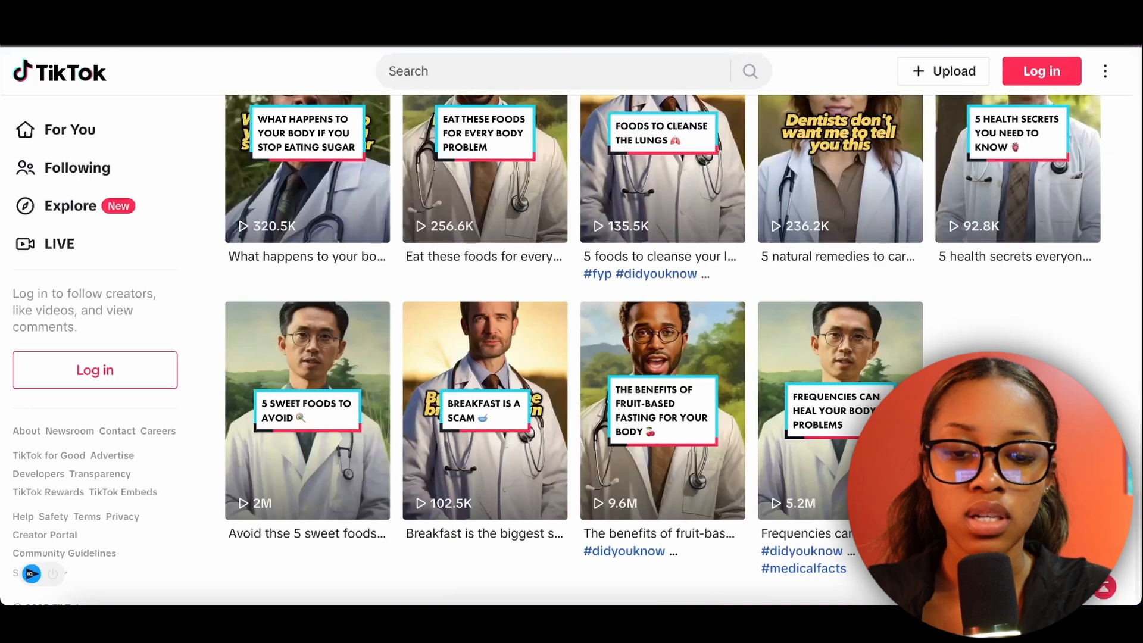
Review the doctor-themed TikTok videos for reference, and enter "black male doctor with a lab coat" as the image prompt in Canva.
scroll(1102, 324, "up", 12)
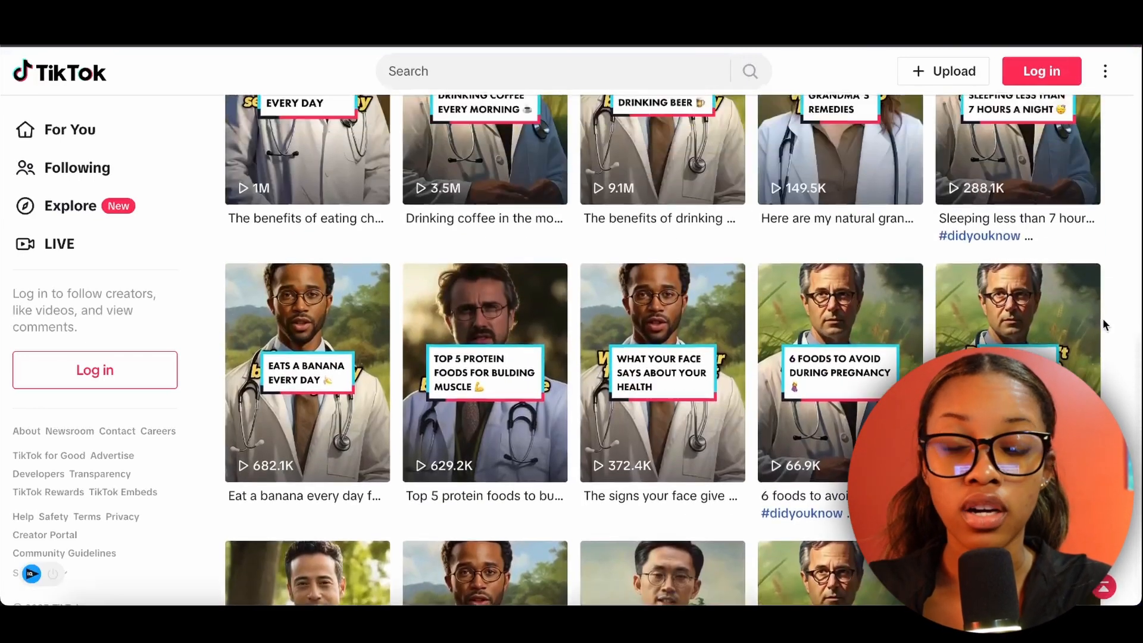
scroll(1102, 324, "up", 10)
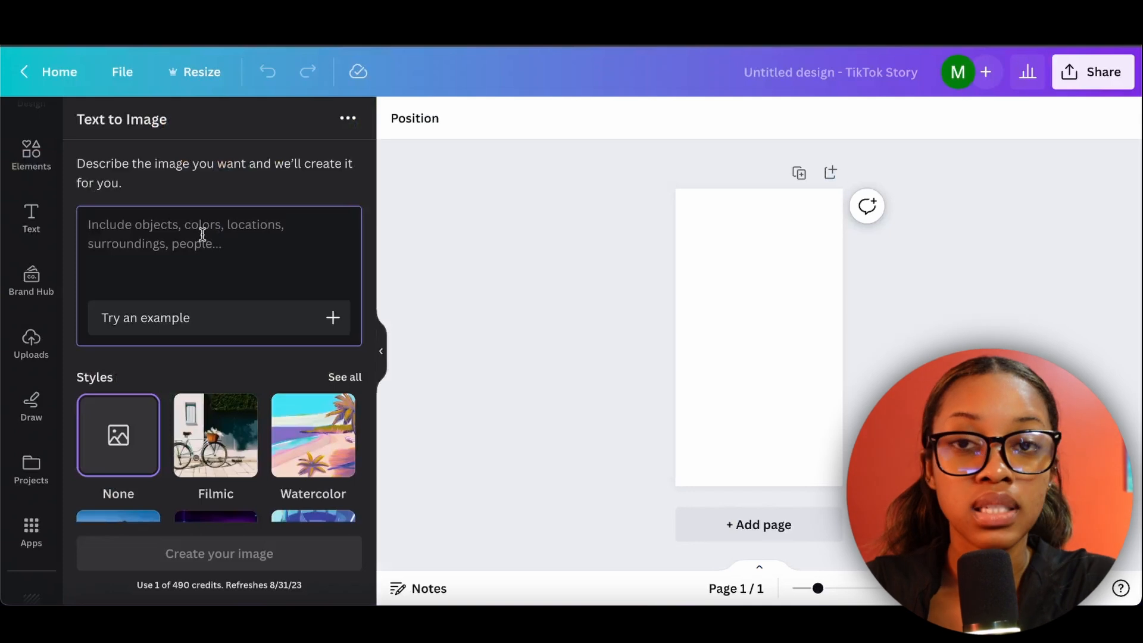
type("black male doctor with a lab coat")
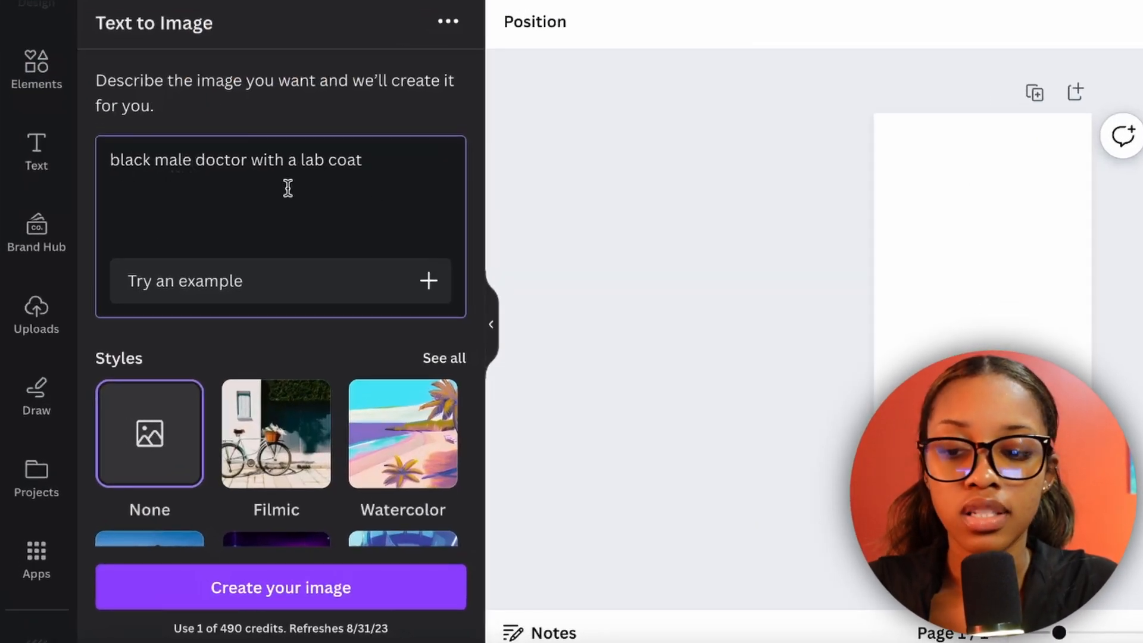
scroll(294, 388, "down", 3)
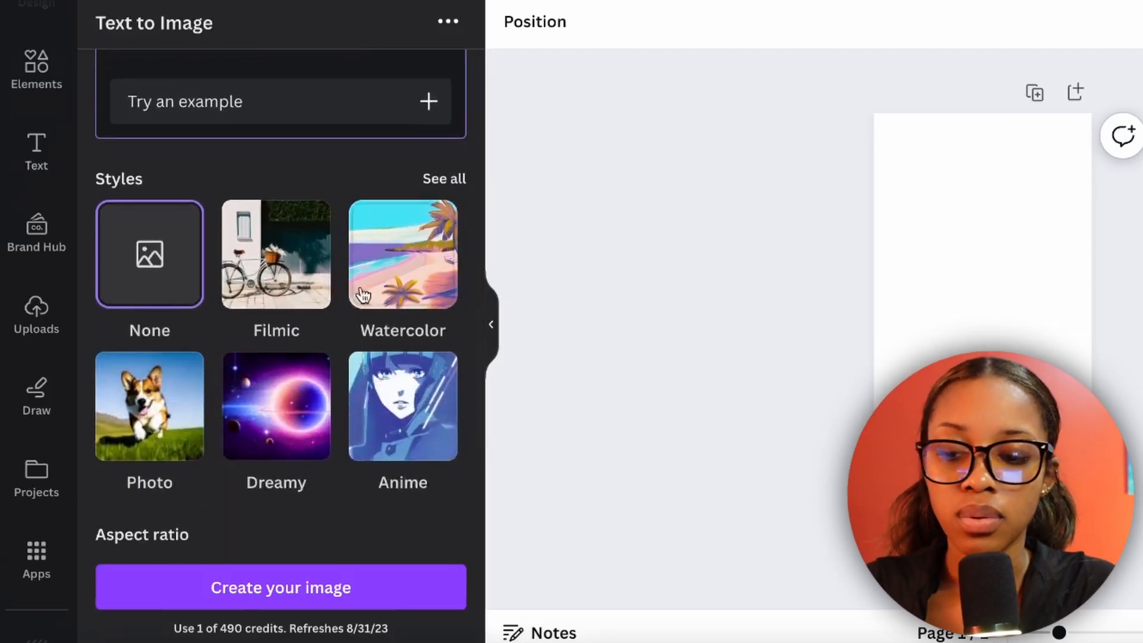
Browse all the image styles, choose the Photo style, and generate the doctor images.
left_click(437, 187)
left_click(446, 365)
scroll(386, 418, "down", 8)
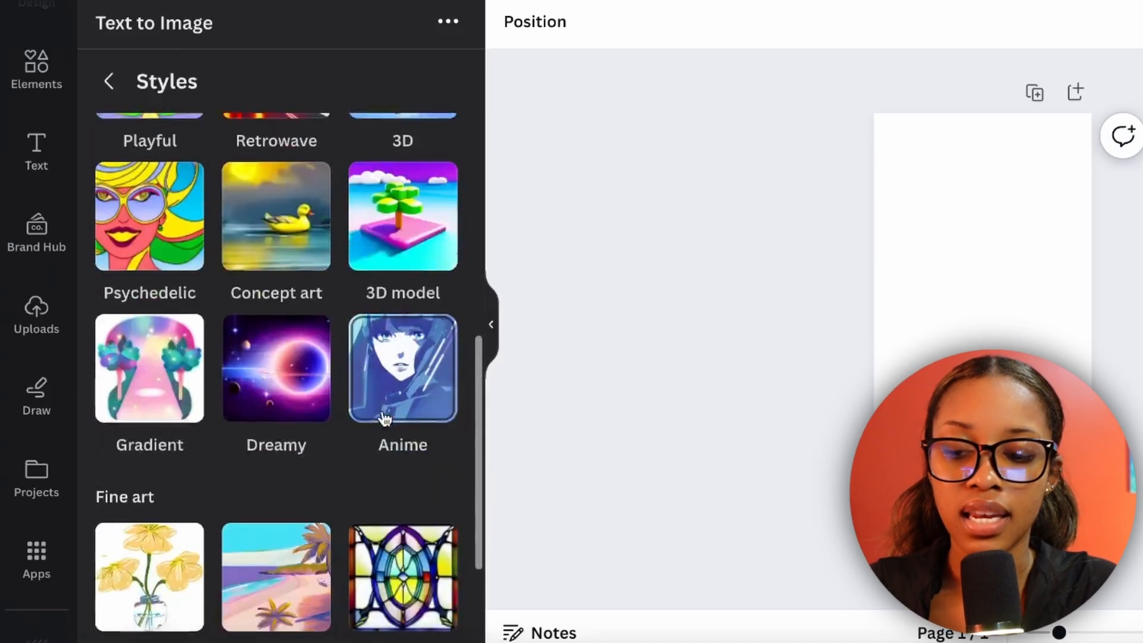
scroll(384, 417, "down", 2)
scroll(386, 417, "up", 10)
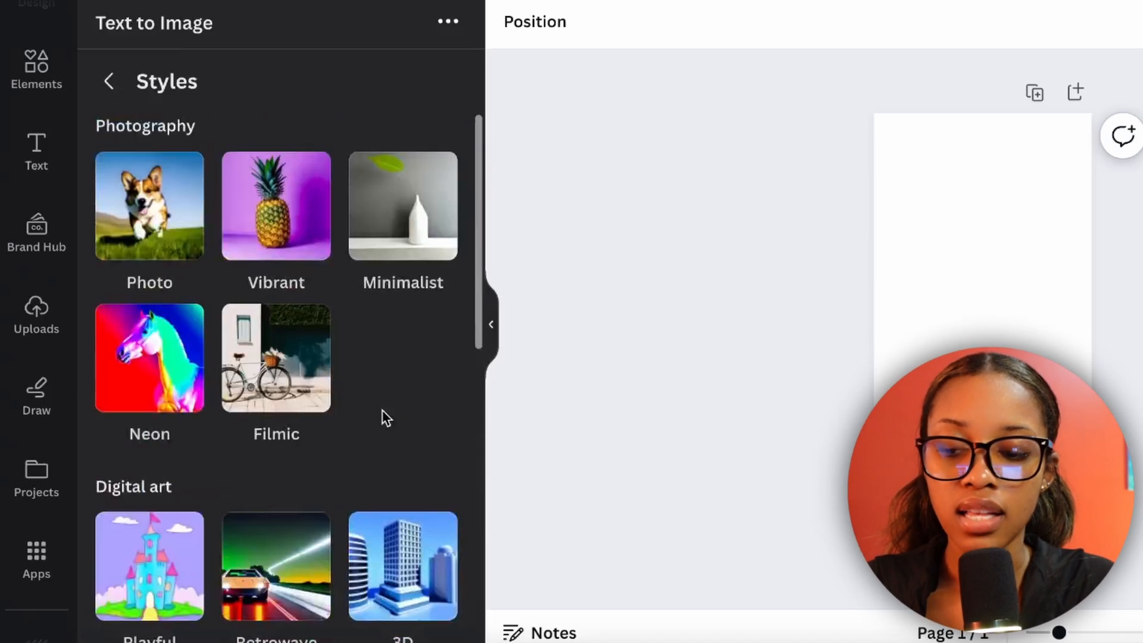
left_click(157, 213)
scroll(227, 455, "down", 5)
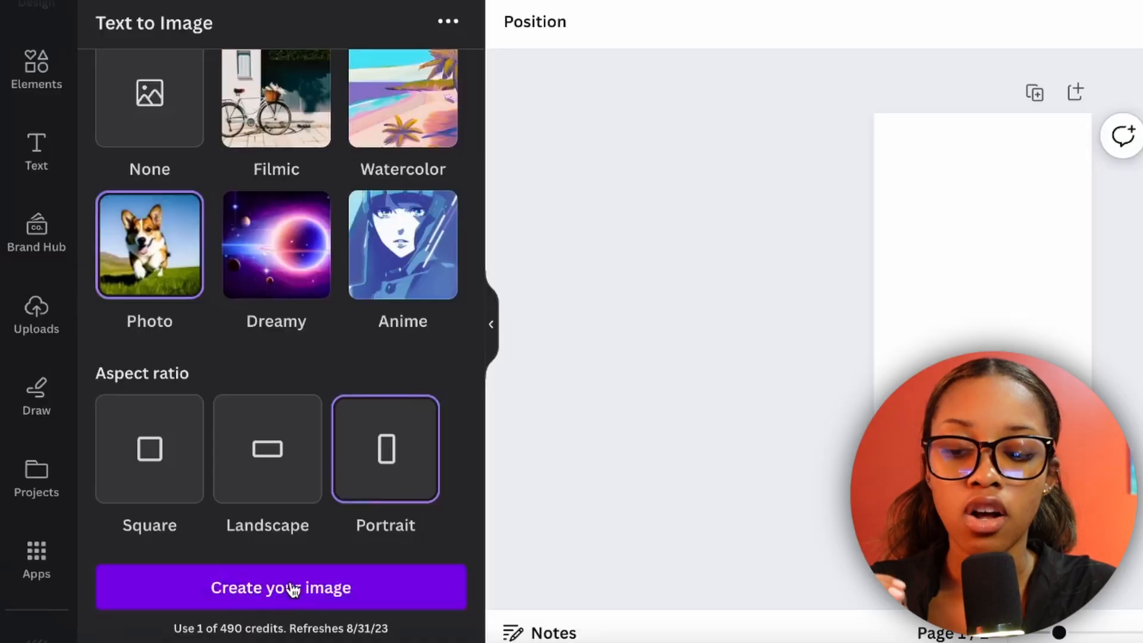
left_click(291, 589)
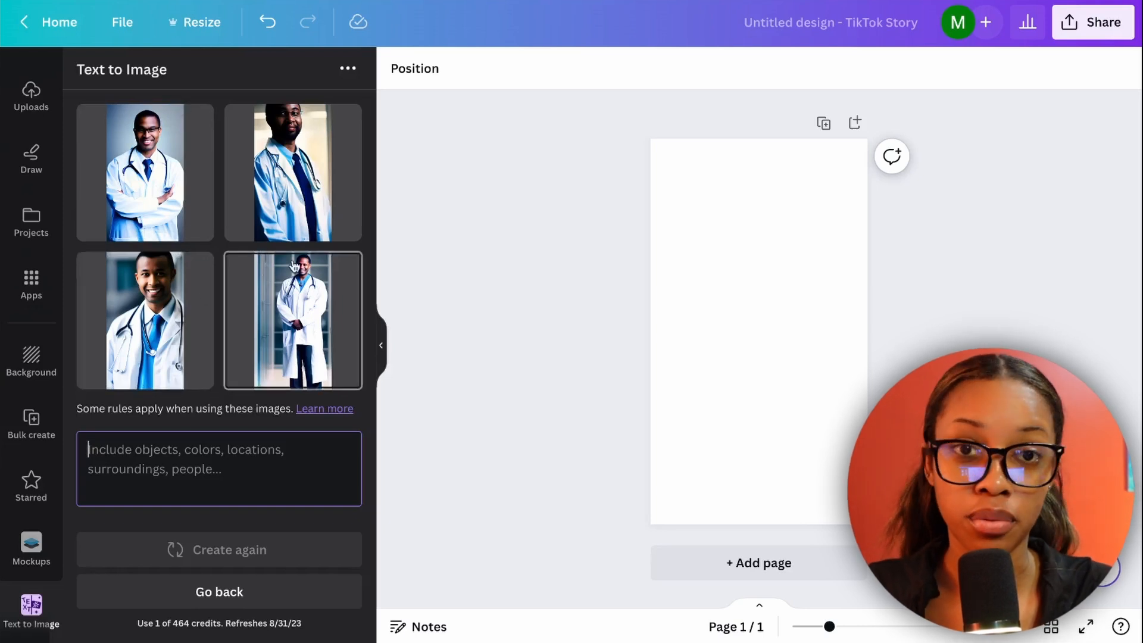
Add the generated close-up of the smiling doctor to the page, align it to the upper-left corner, and enlarge it to fill the page.
left_click(164, 334)
left_click_drag(778, 314, 725, 221)
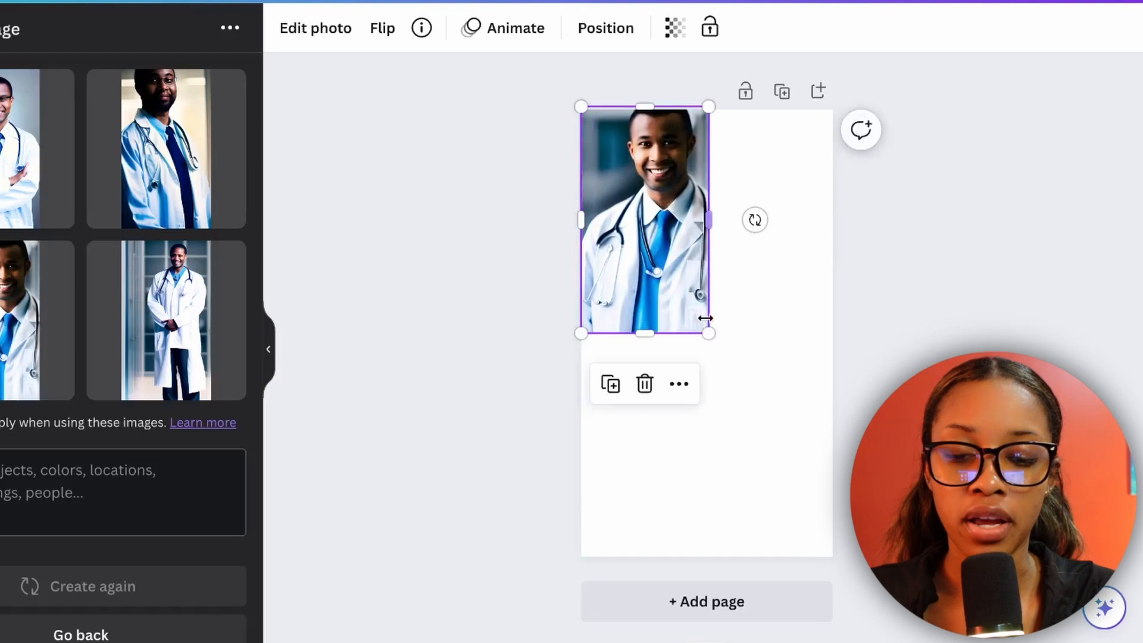
left_click_drag(707, 333, 834, 556)
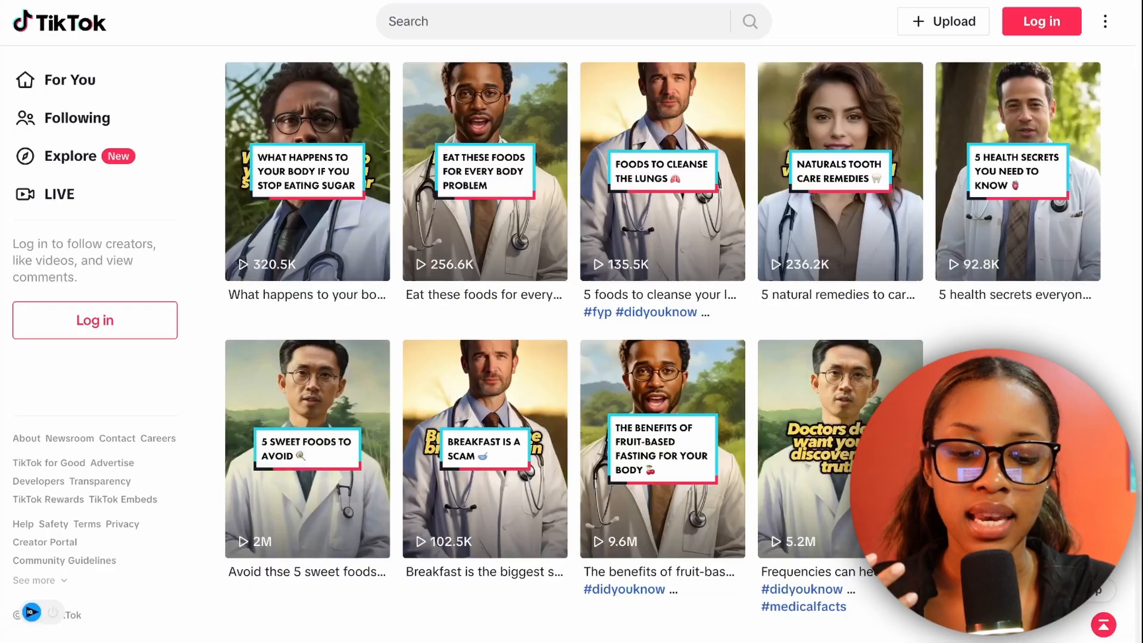
Search the elements for "nature background", limit the results to photos, and browse them for a suitable backdrop.
scroll(749, 414, "up", 10)
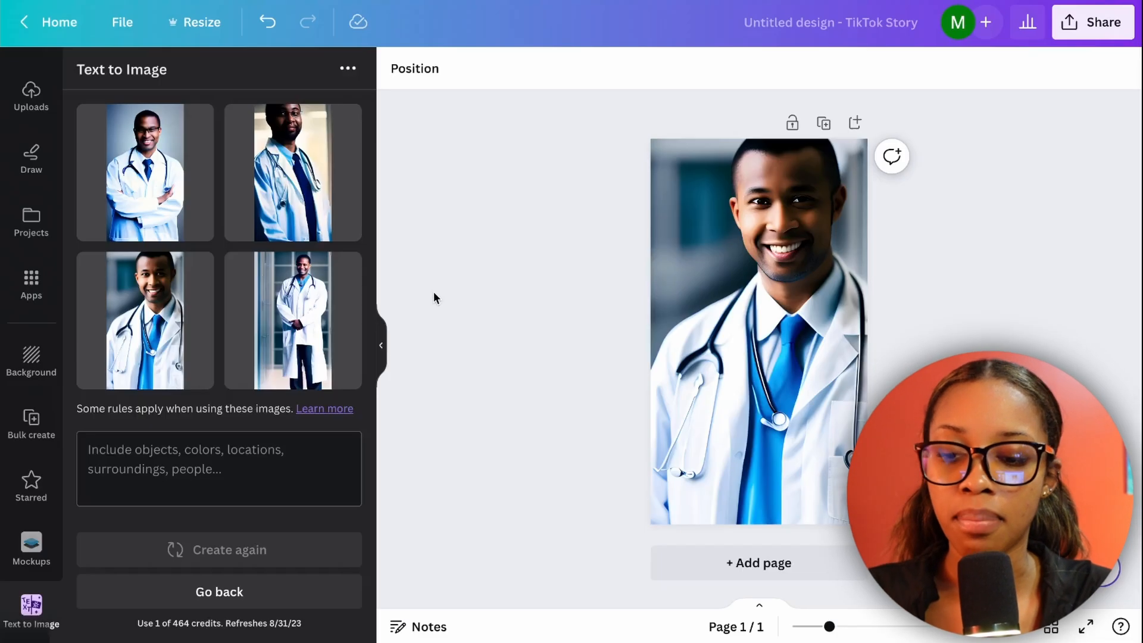
scroll(45, 263, "up", 4)
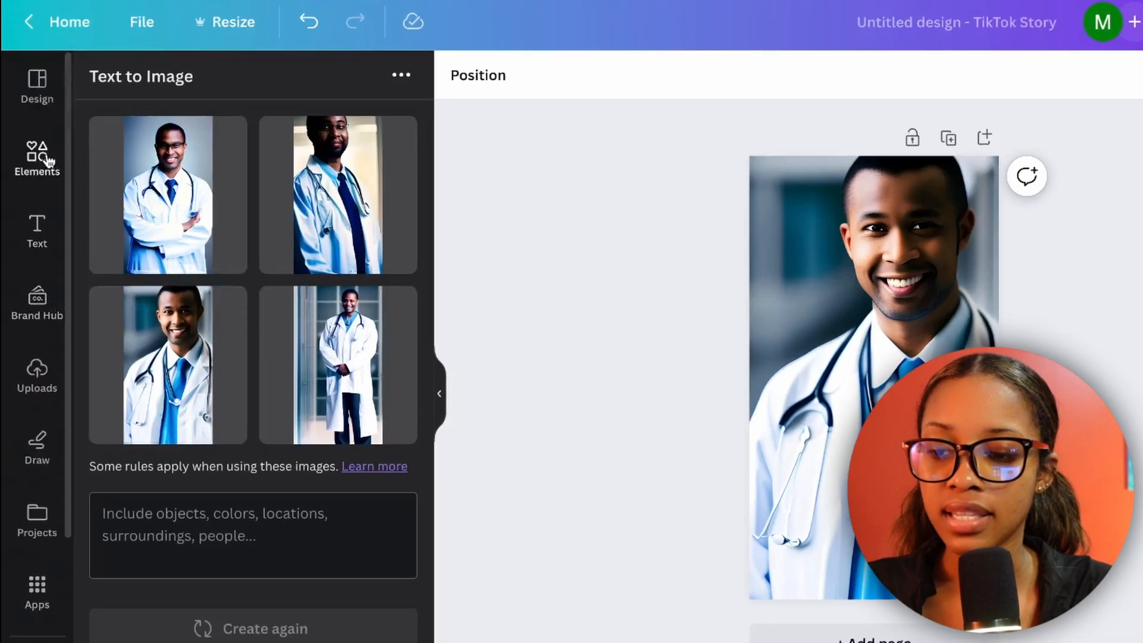
left_click(31, 140)
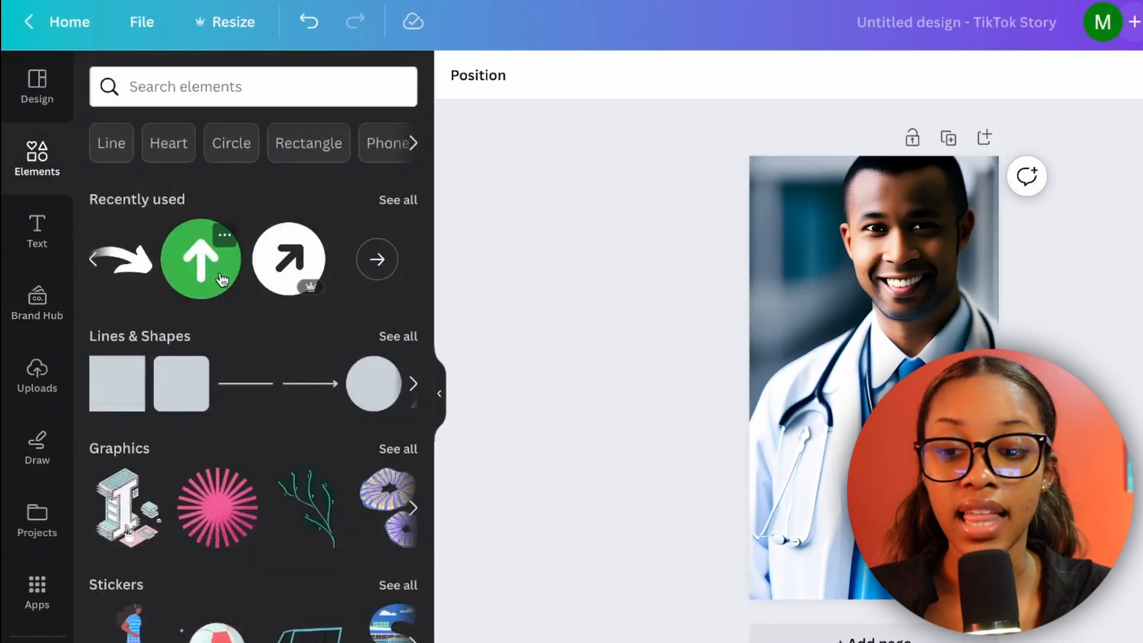
left_click(190, 89)
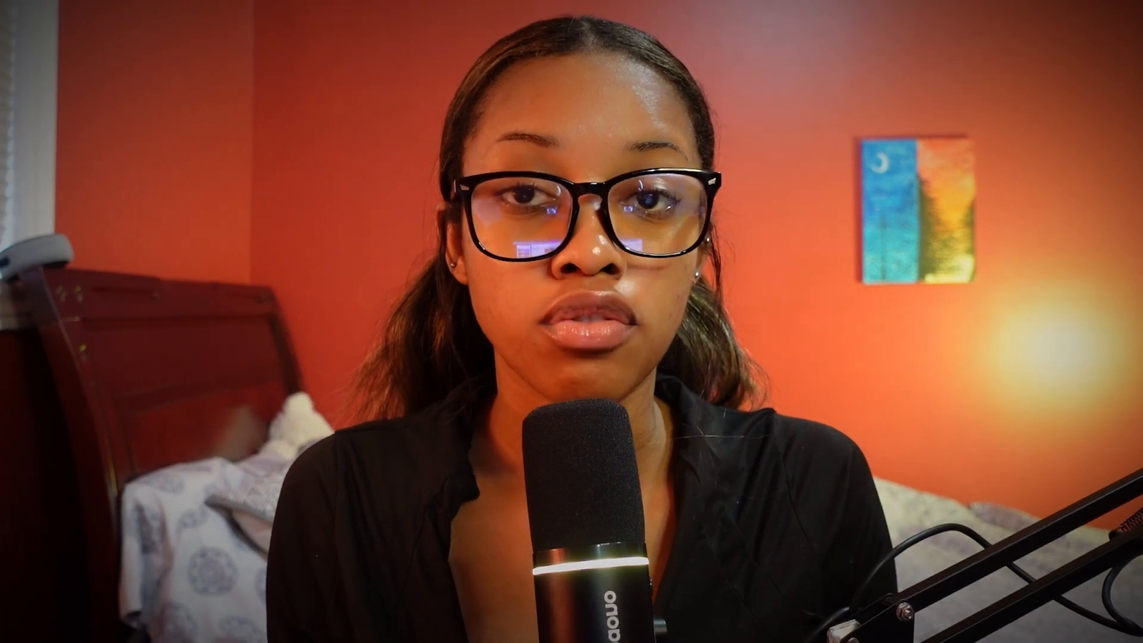
type("nat")
type("ur")
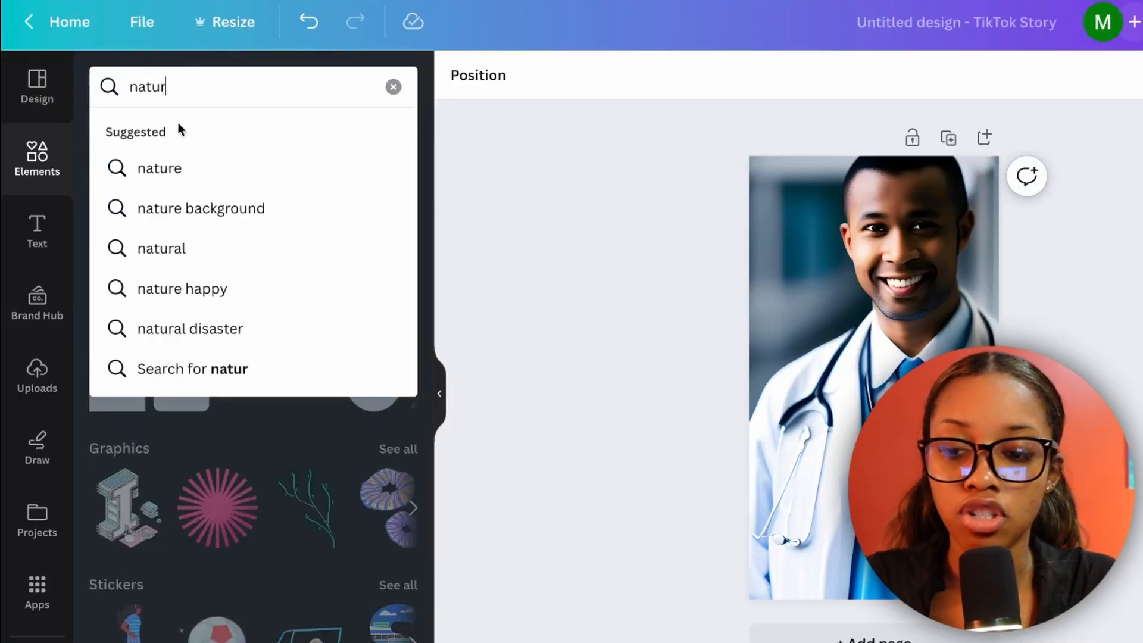
left_click(199, 212)
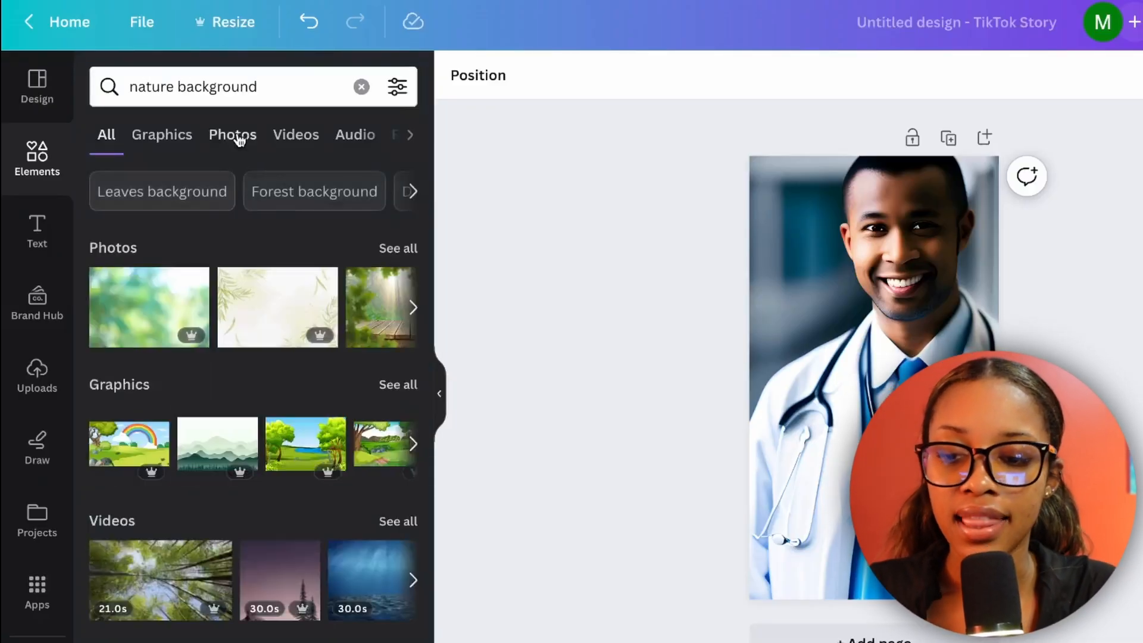
left_click(236, 139)
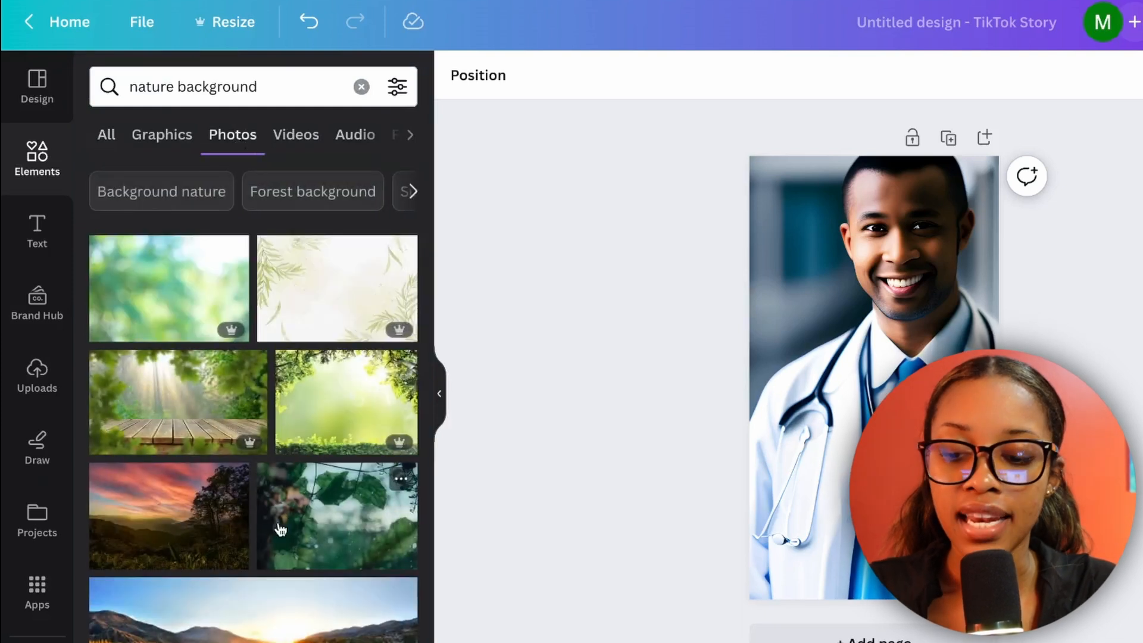
scroll(275, 528, "down", 8)
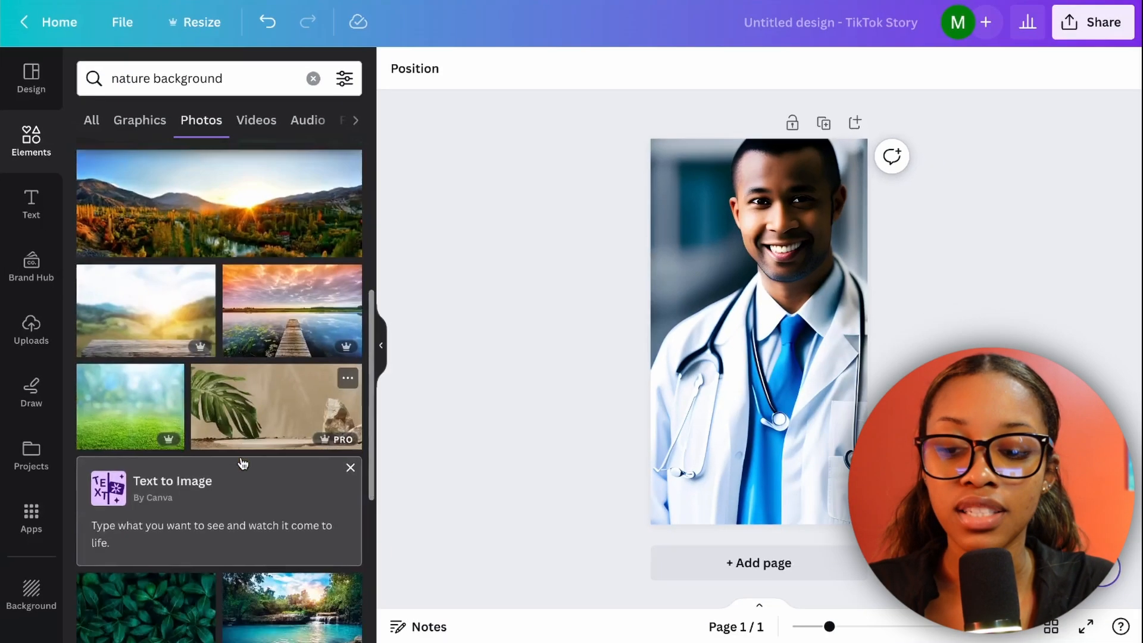
scroll(243, 463, "down", 5)
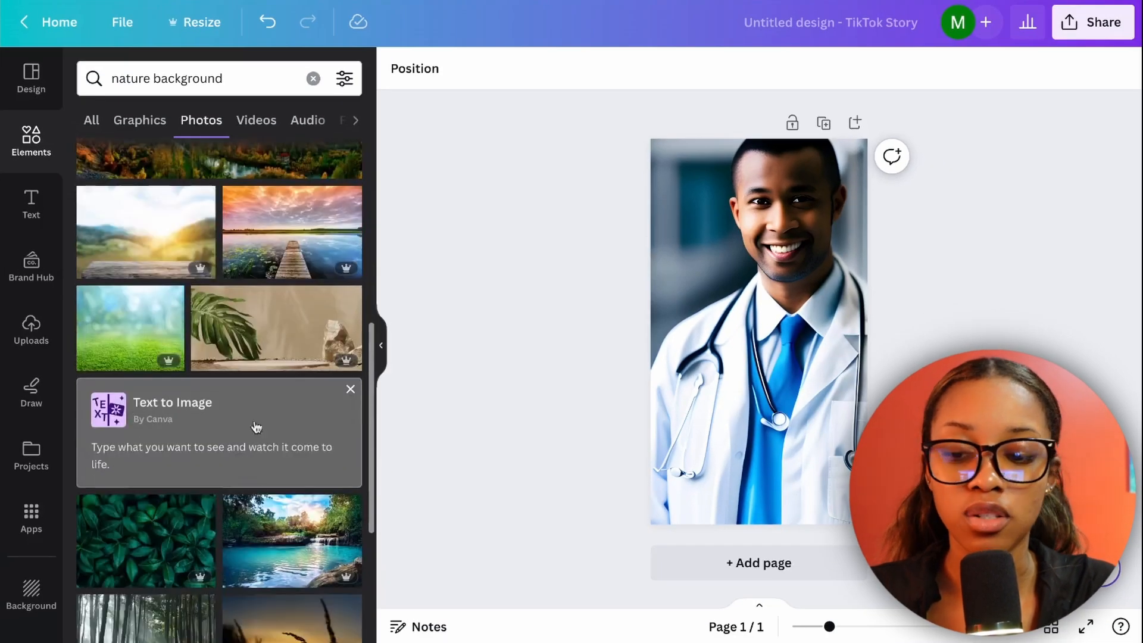
scroll(282, 367, "up", 12)
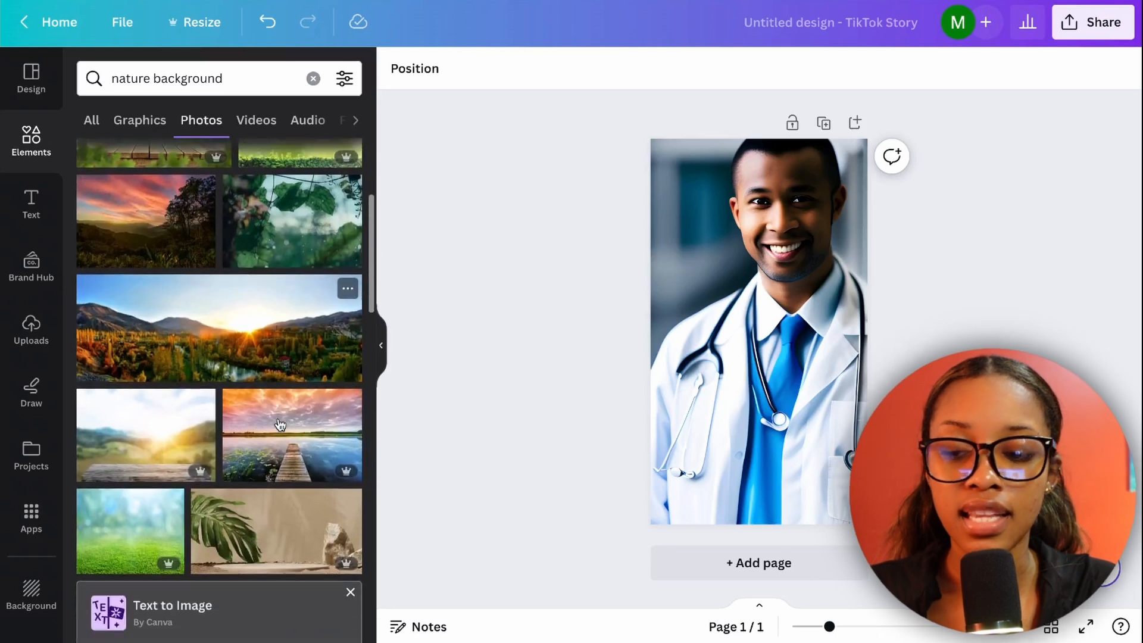
scroll(280, 424, "down", 6)
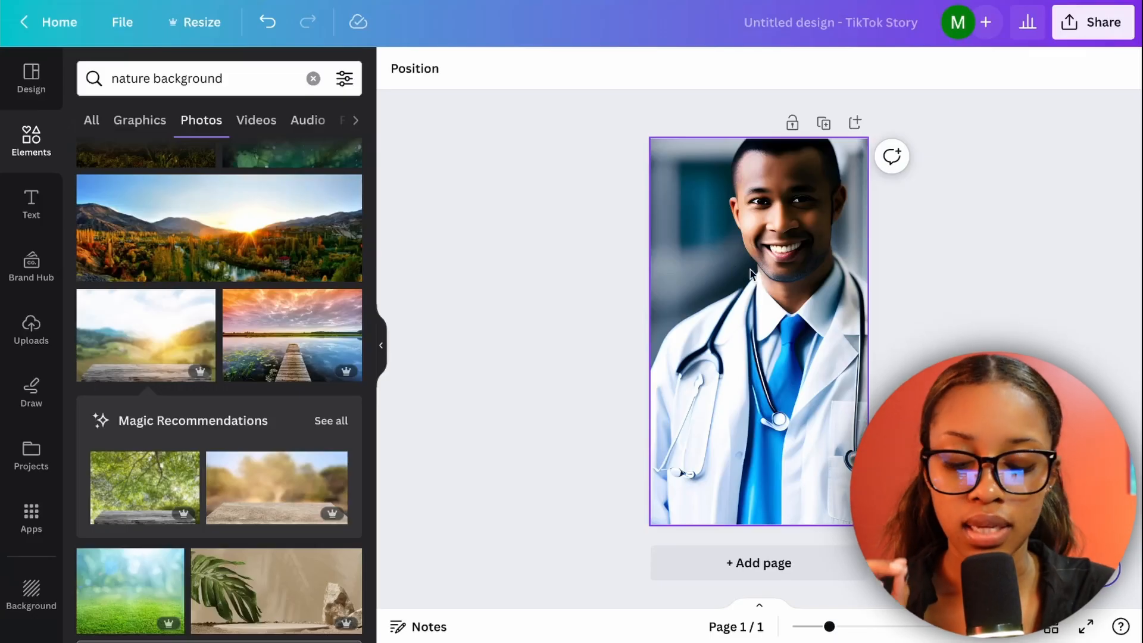
Remove the background from the doctor photo with BG Remover.
left_click(751, 274)
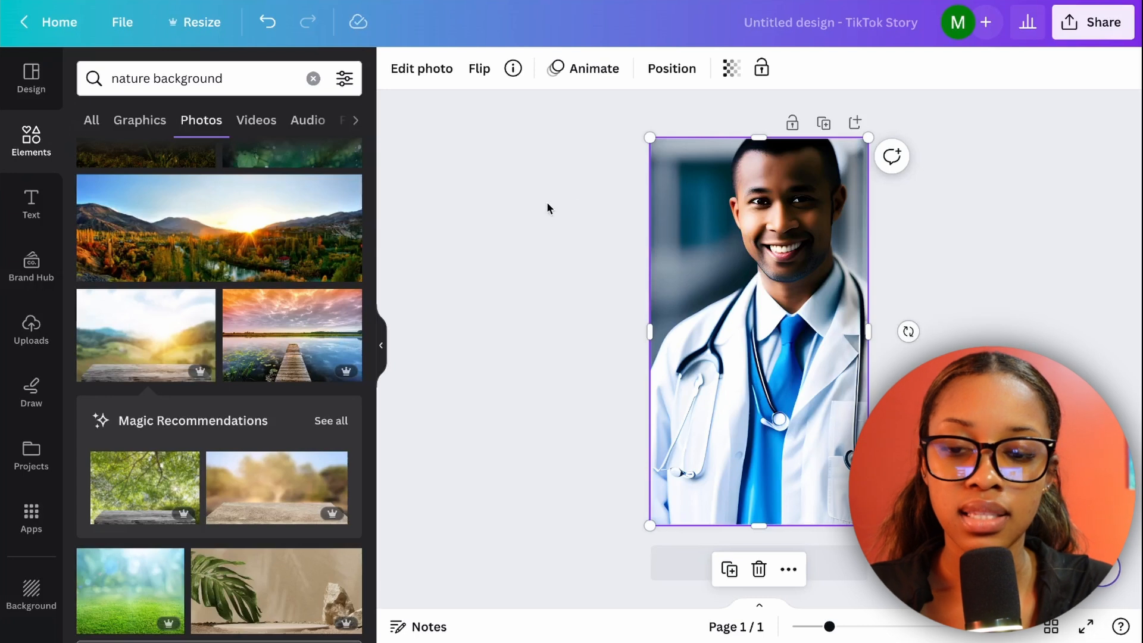
left_click(424, 71)
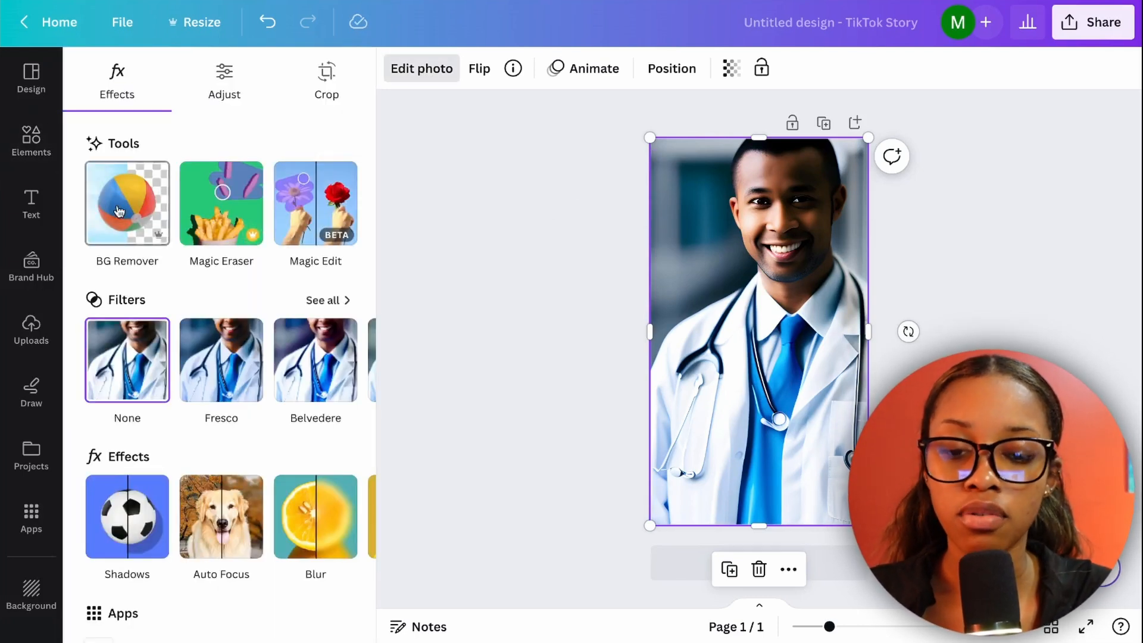
left_click(119, 211)
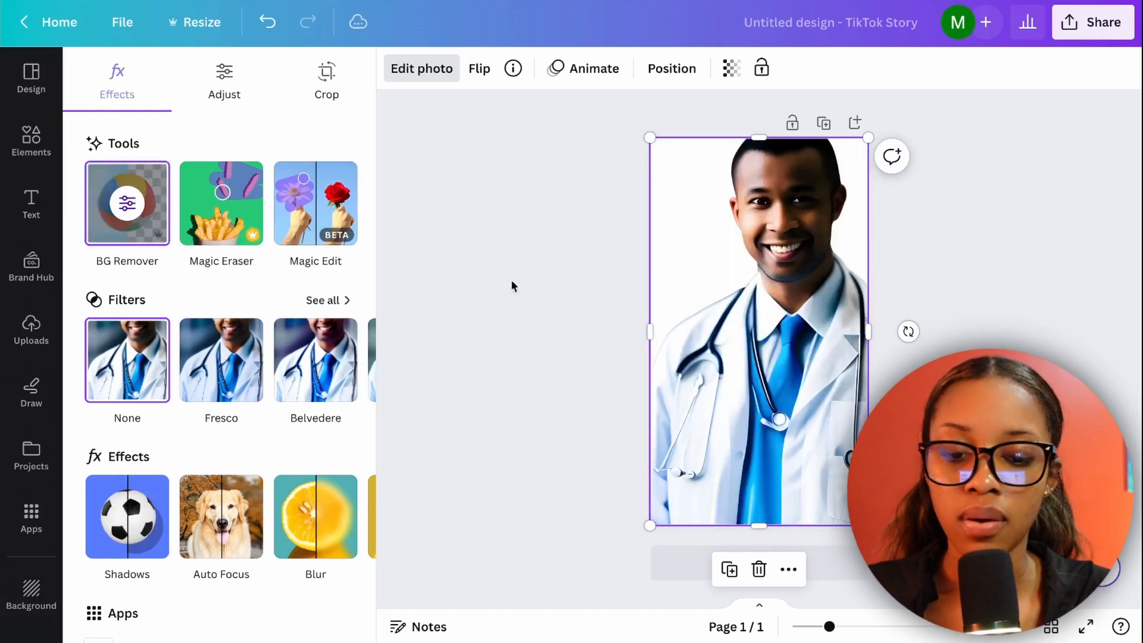
left_click(518, 318)
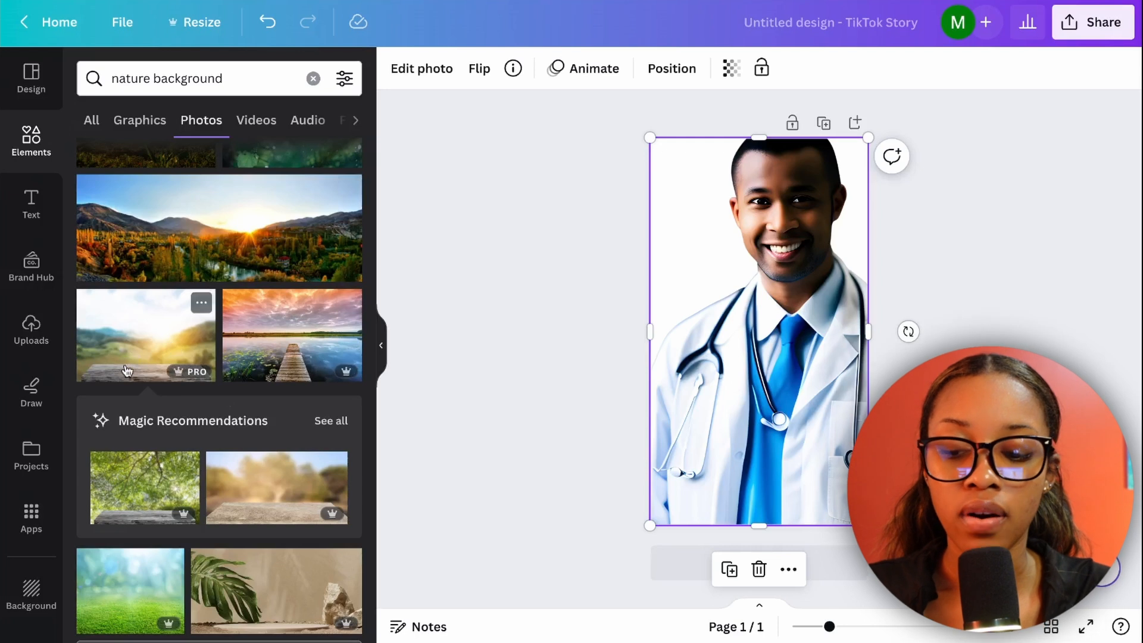
Add the blurred sunlit hills photo with the wooden deck, align it to the page's upper-left corner, and stretch it over the whole page.
scroll(128, 417, "up", 4)
scroll(138, 500, "down", 2)
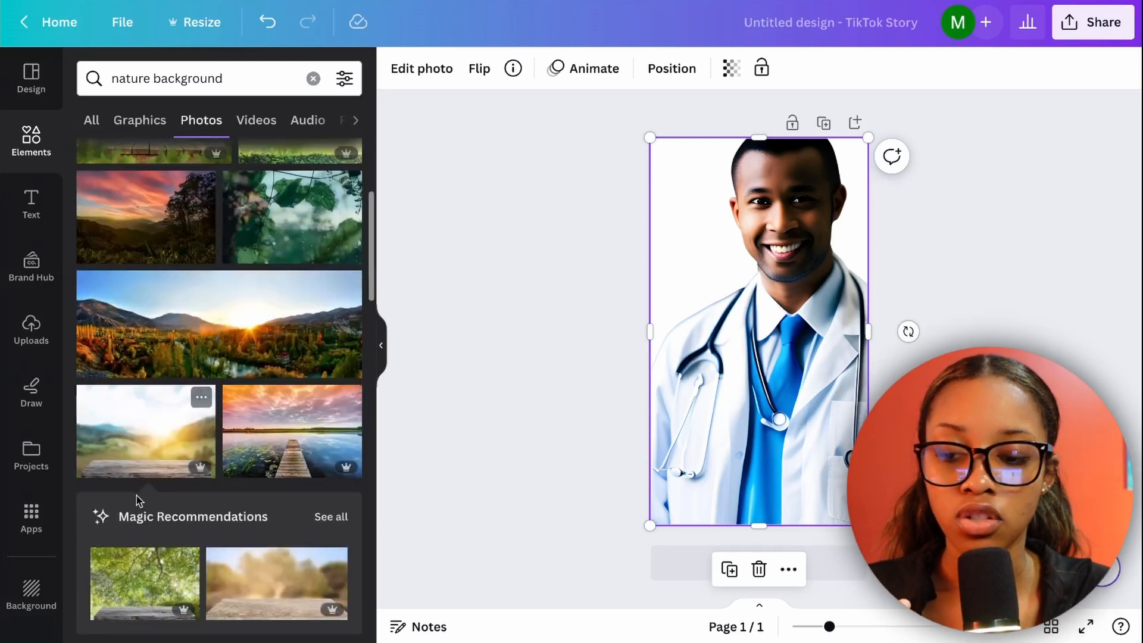
left_click(136, 441)
left_click_drag(744, 352, 721, 220)
left_click_drag(737, 256, 743, 296)
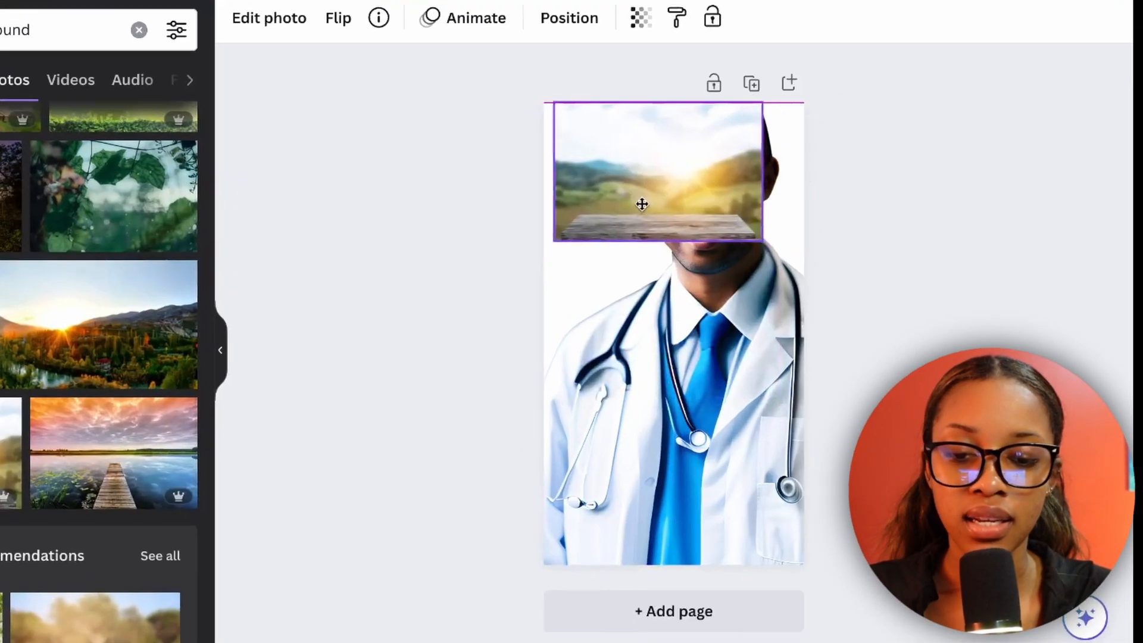
left_click_drag(655, 292, 647, 566)
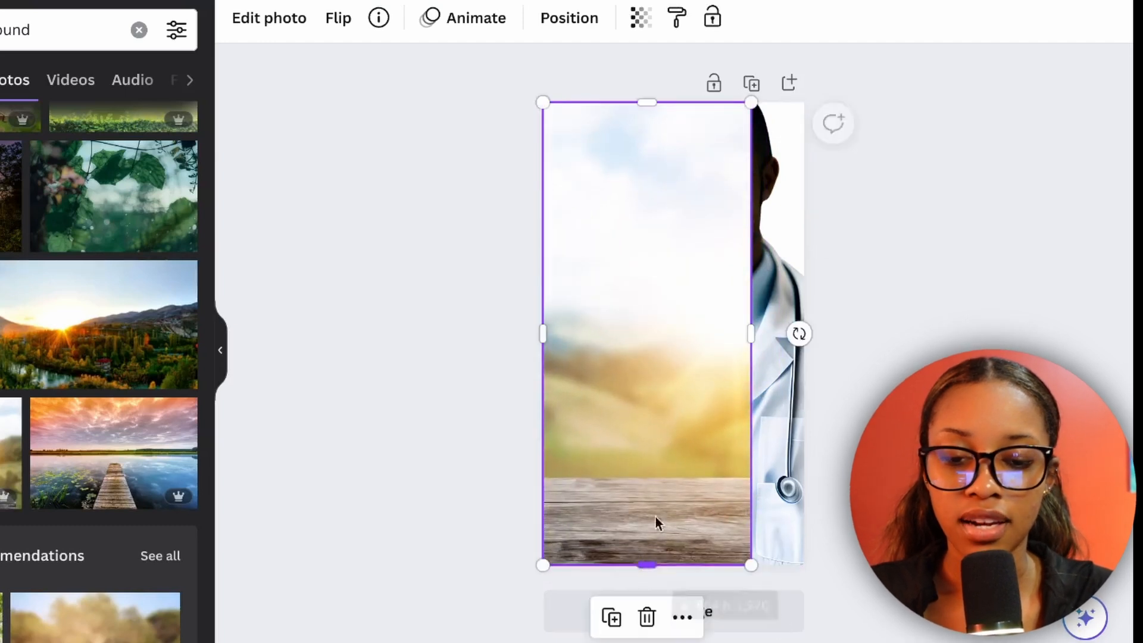
left_click_drag(748, 337, 825, 333)
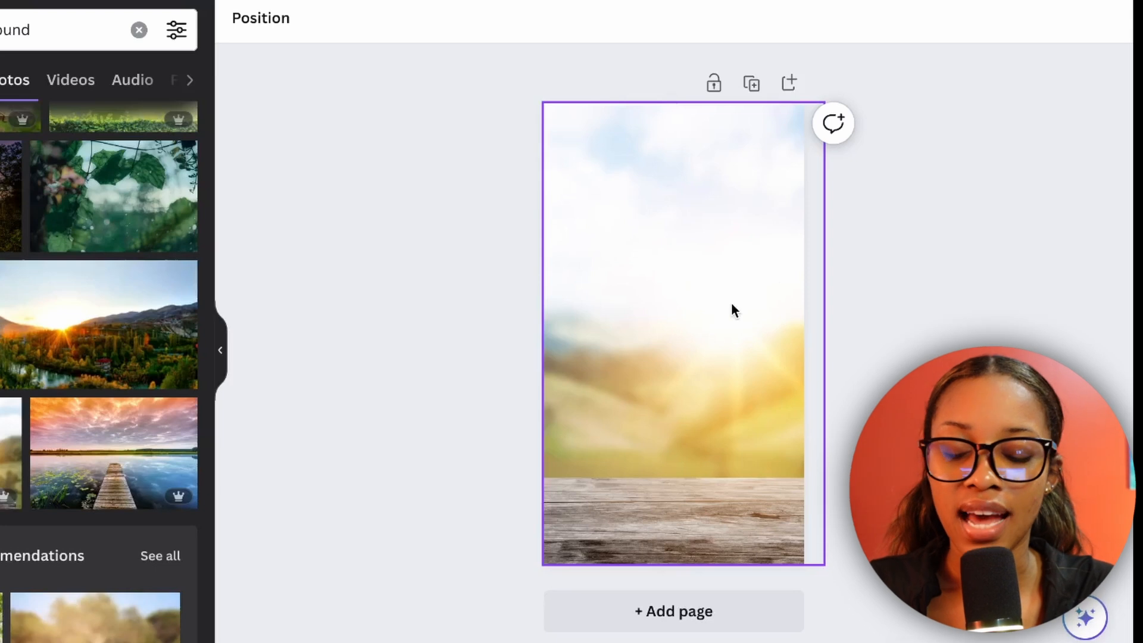
Send the hills photo to the back, behind the doctor.
right_click(680, 320)
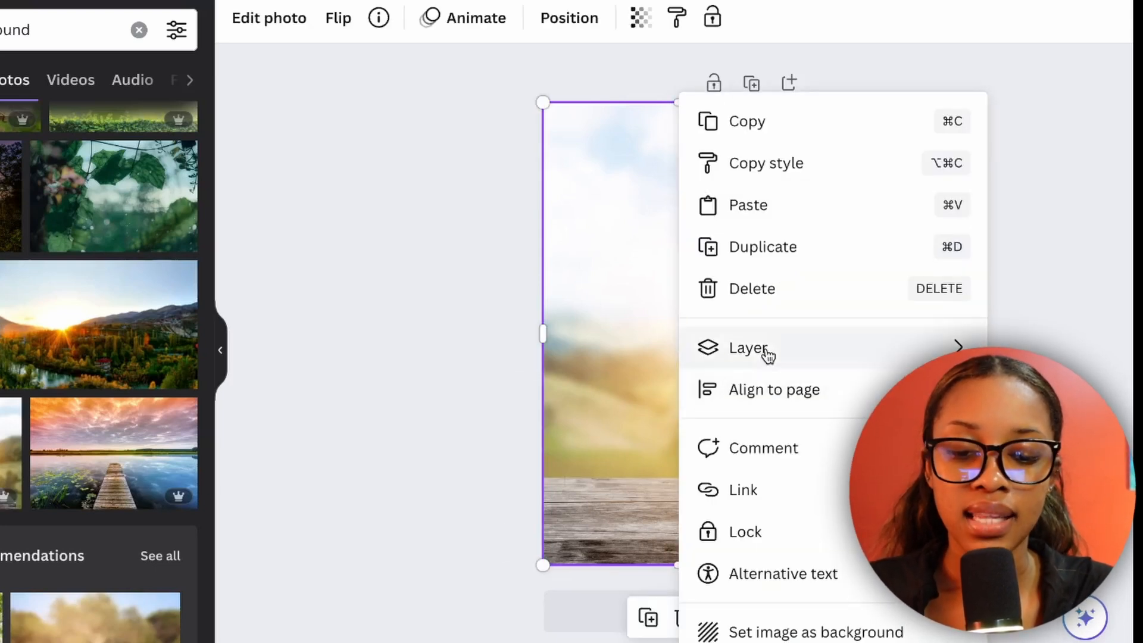
mouse_move(766, 352)
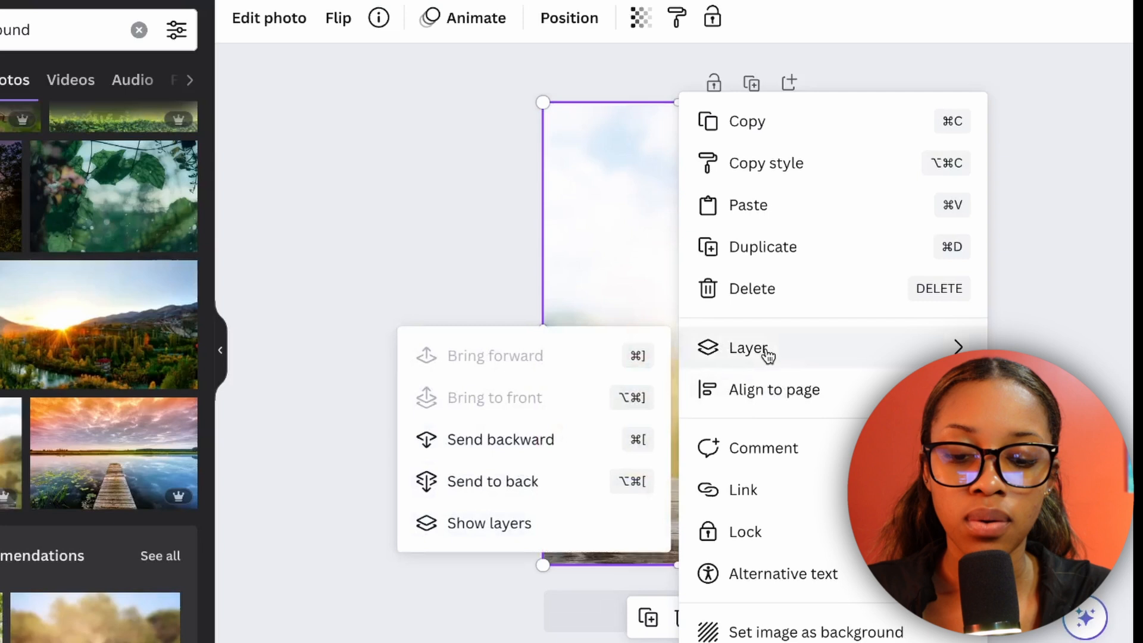
left_click(494, 482)
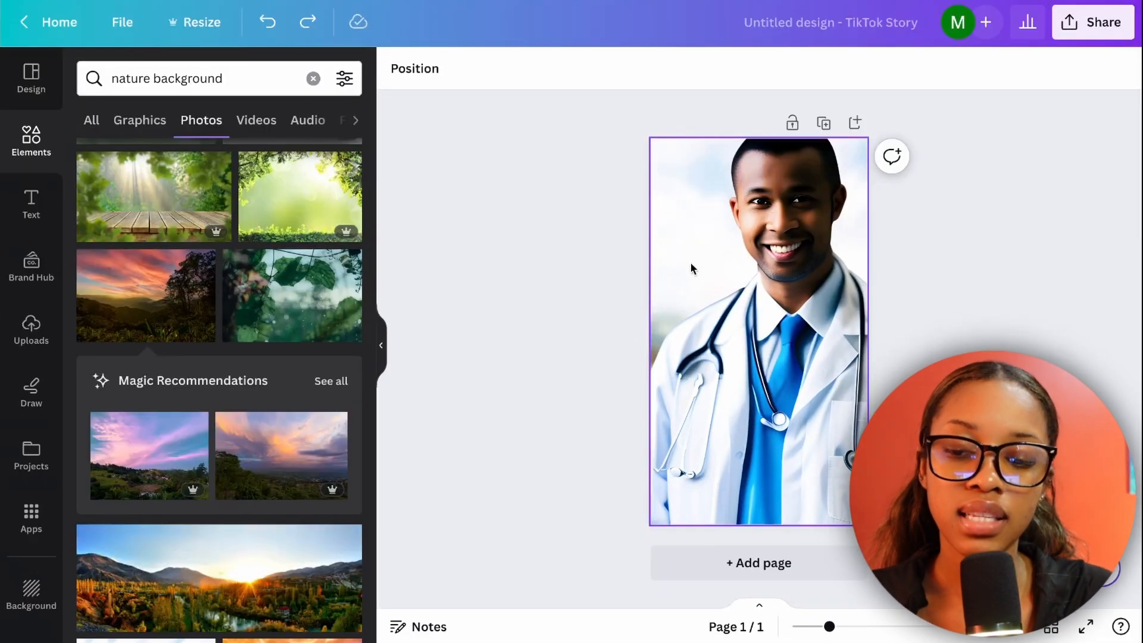
Move the doctor cutout aside and enlarge the hills photo well past the page's upper-left corner.
left_click(692, 268)
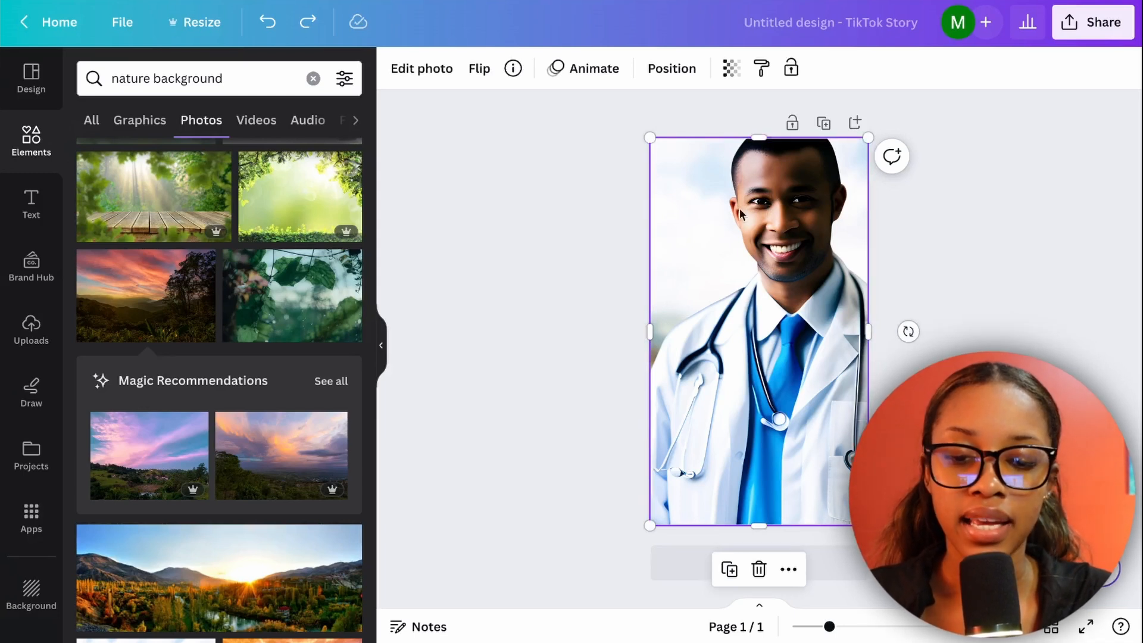
left_click_drag(739, 208, 780, 209)
left_click(668, 234)
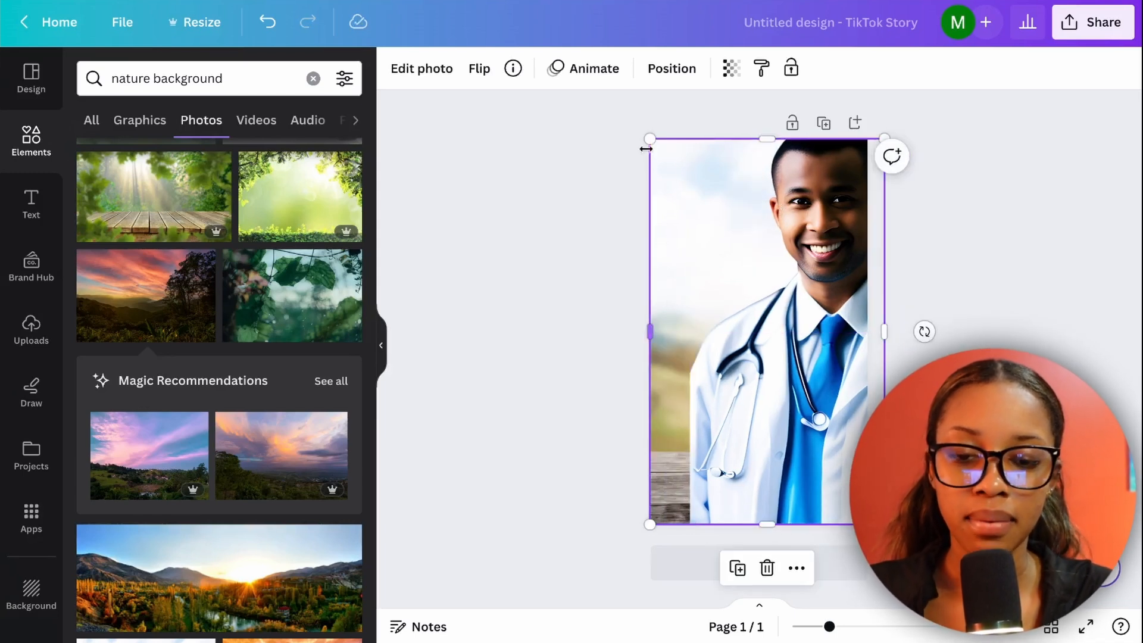
left_click_drag(649, 137, 528, 64)
Move the doctor cutout back to fill the page and deselect it.
left_click(820, 246)
left_click_drag(820, 247, 778, 245)
left_click(991, 229)
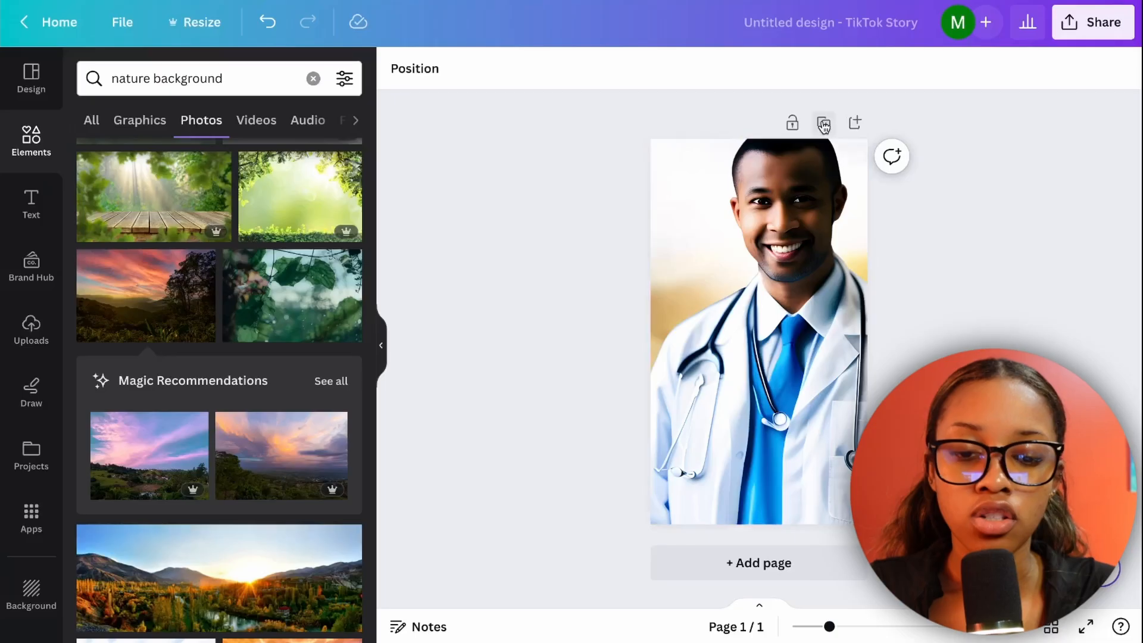
Duplicate the doctor page and search the photos for "doctor office background".
left_click(824, 125)
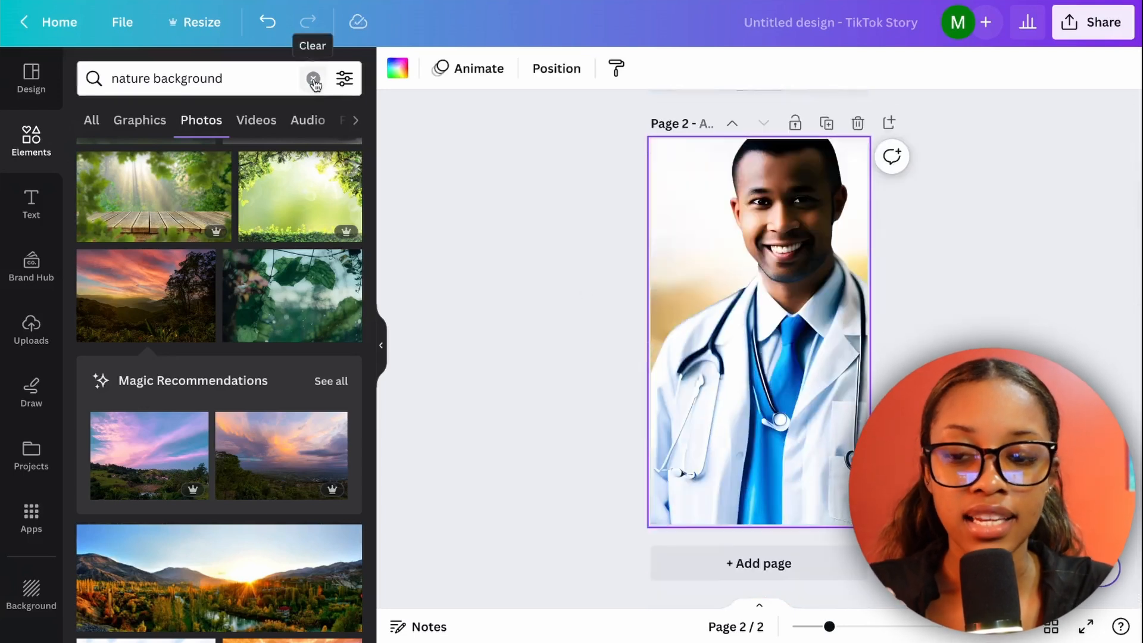
left_click(314, 80)
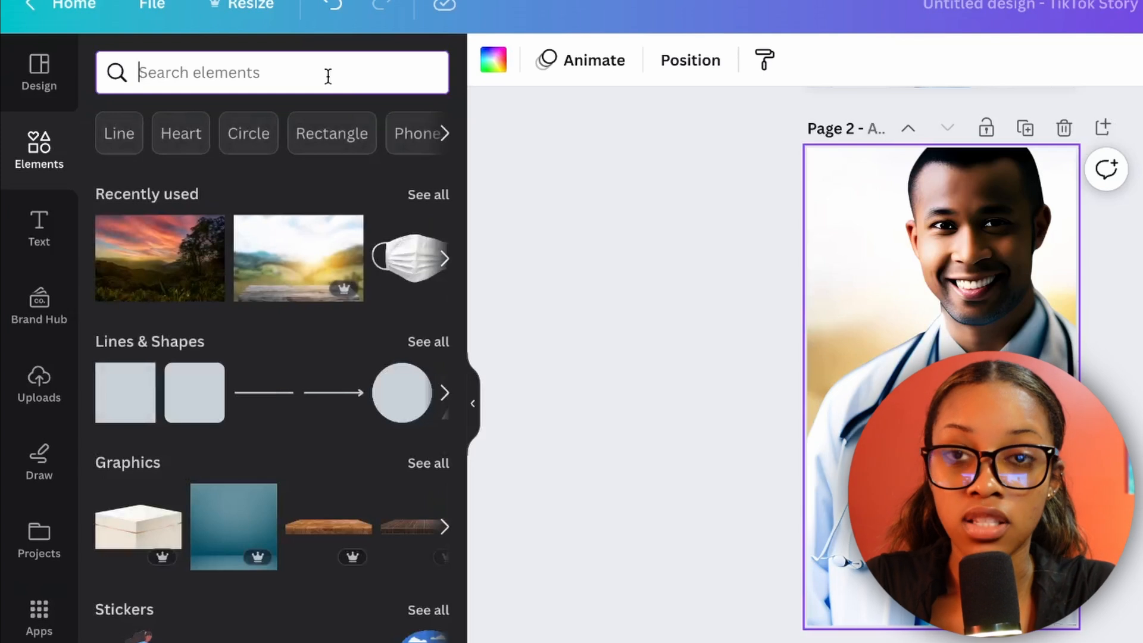
type("doctor office background")
key("Return")
left_click(250, 124)
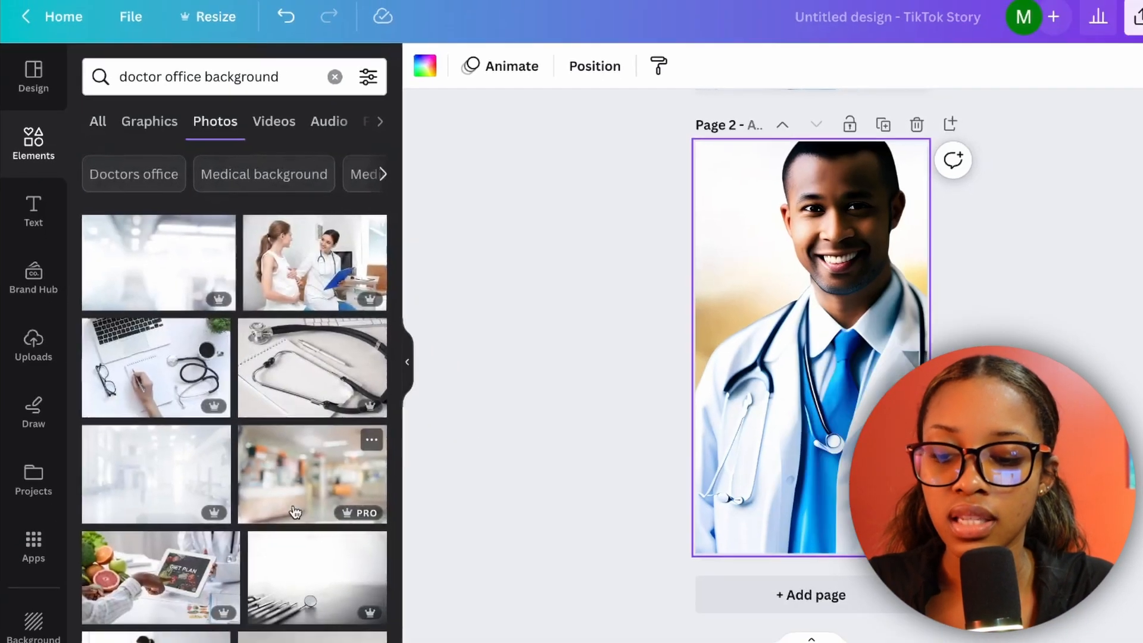
scroll(344, 435, "down", 2)
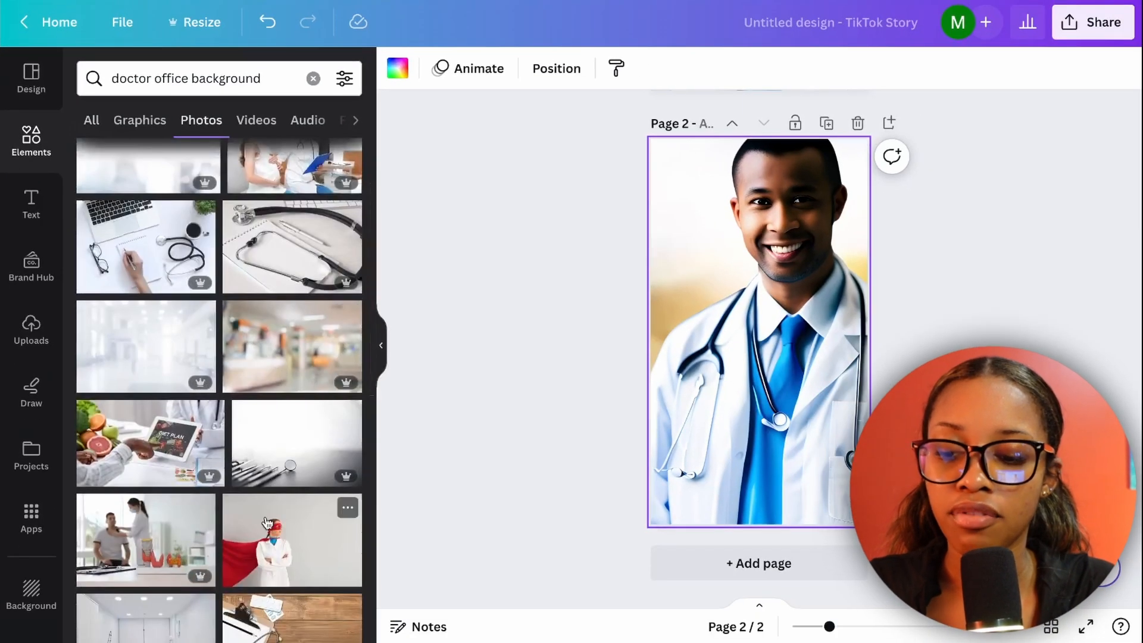
Add the blurred hospital lobby photo to page 2, align it to the page's upper-left corner, and stretch it over the whole page.
left_click(297, 344)
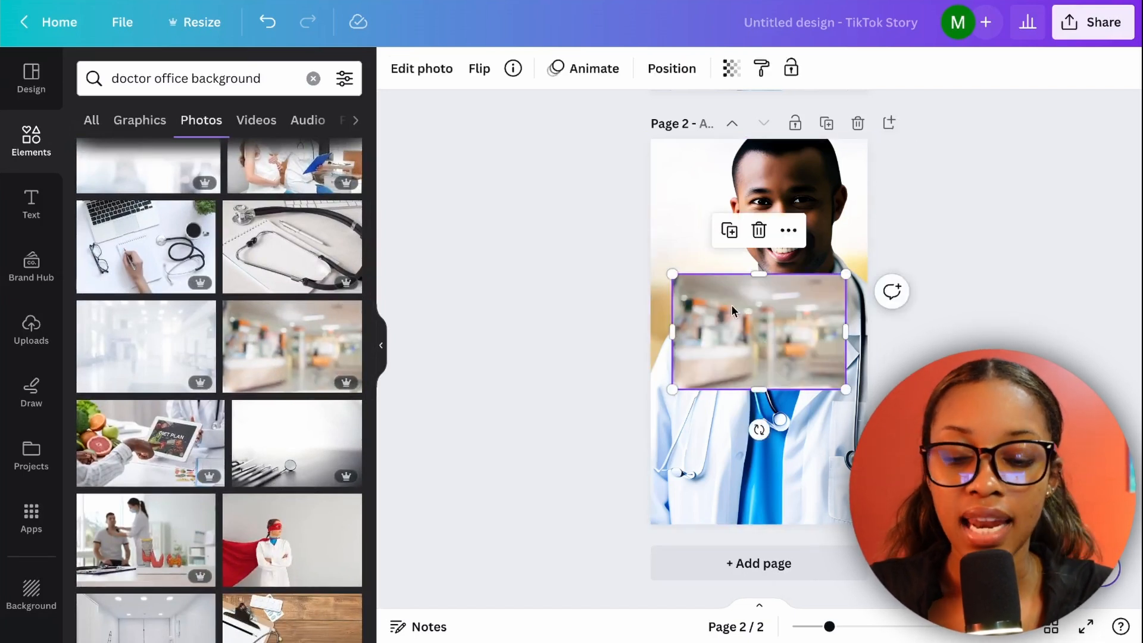
left_click_drag(751, 314, 730, 179)
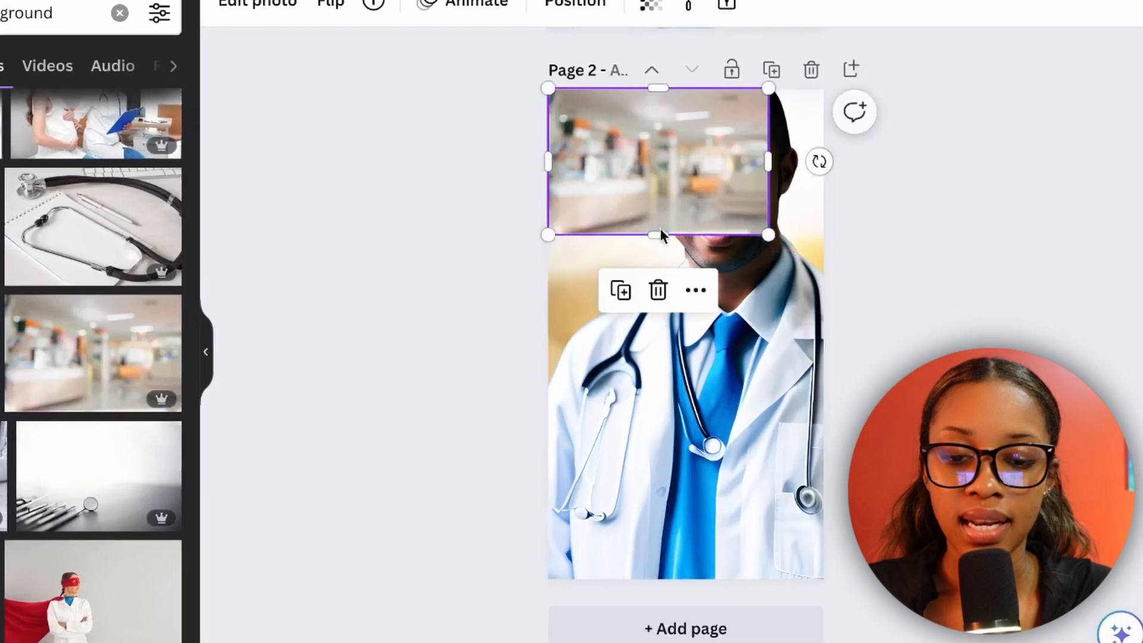
left_click_drag(738, 254, 726, 530)
left_click_drag(644, 586, 645, 579)
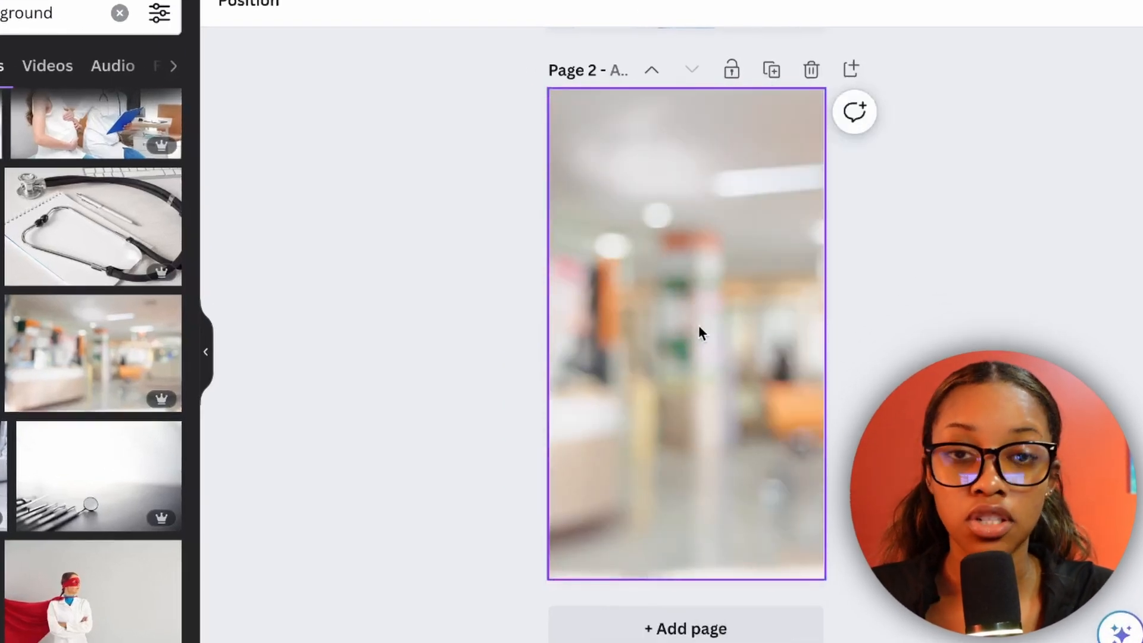
Send the hospital lobby photo backward behind the doctor on page 2 and compare the two pages.
right_click(699, 328)
mouse_move(787, 361)
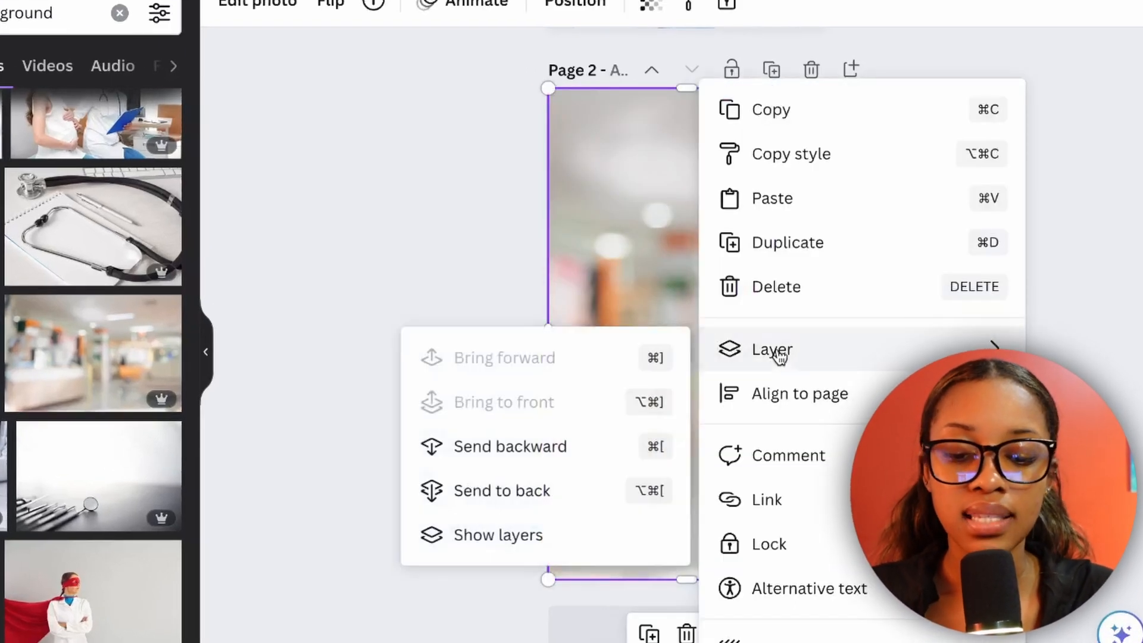
left_click(528, 456)
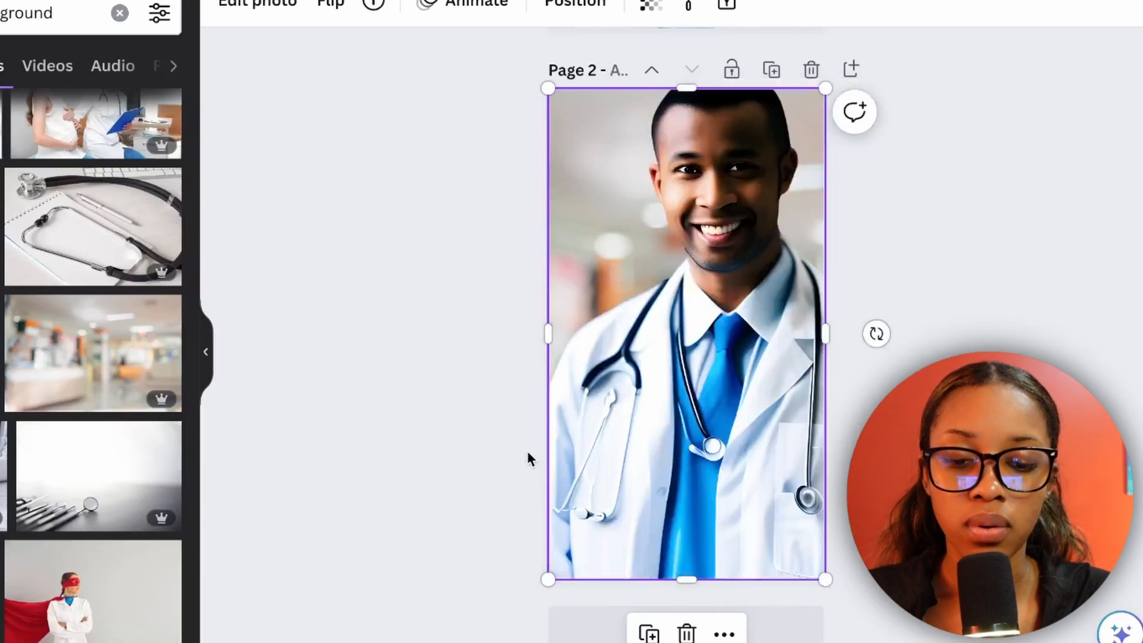
scroll(934, 174, "up", 5)
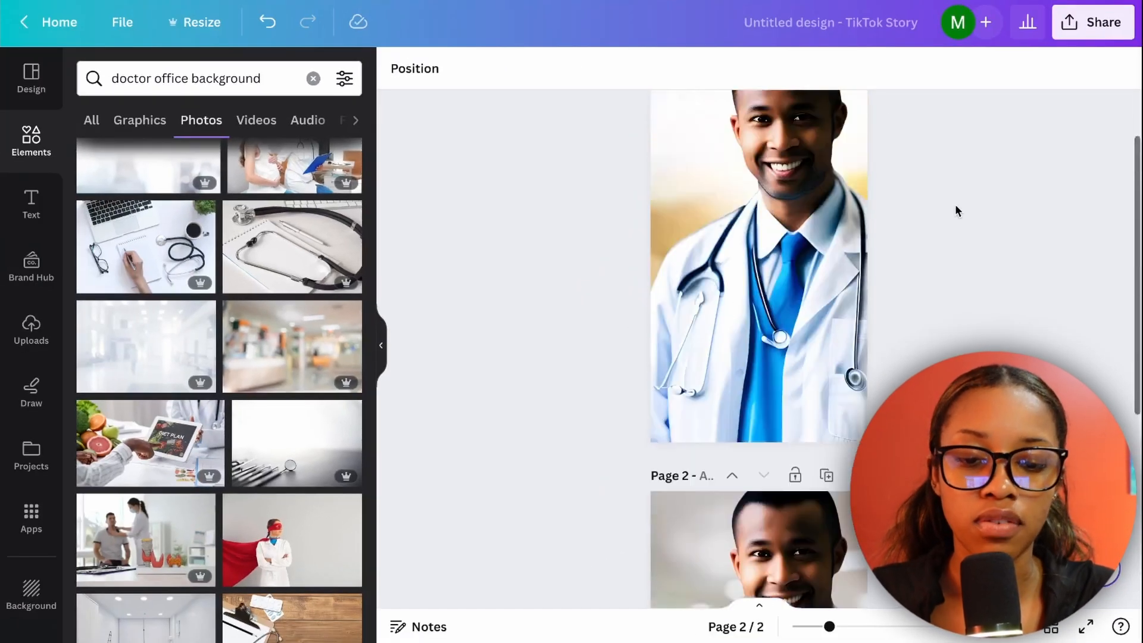
scroll(955, 206, "down", 5)
scroll(956, 206, "up", 6)
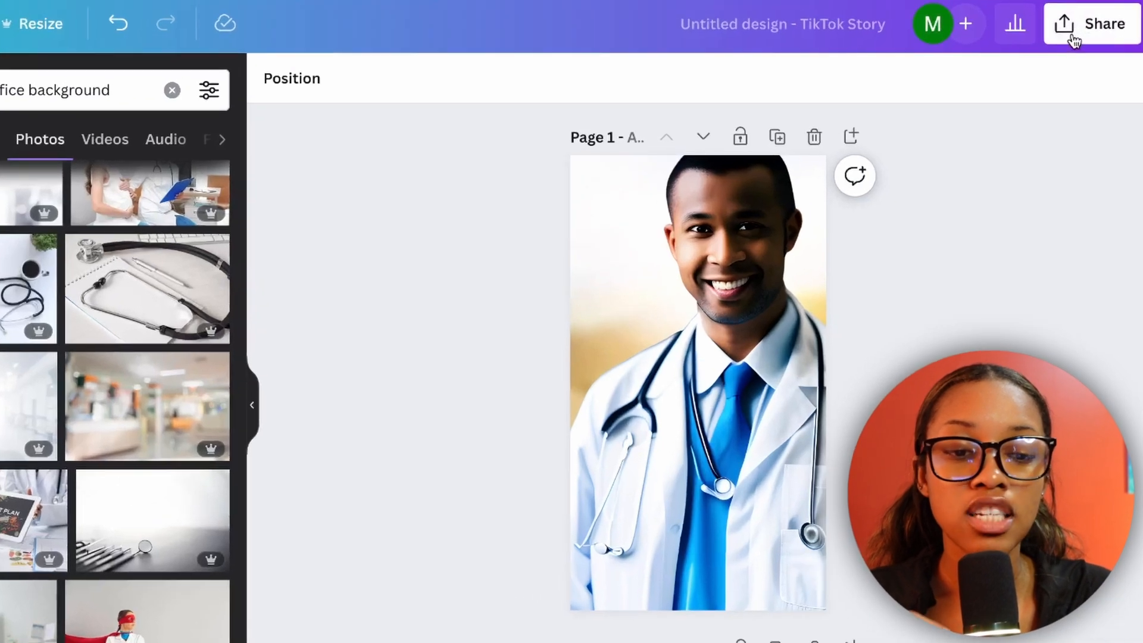
Download only page 1 of the design as a PNG.
left_click(1073, 40)
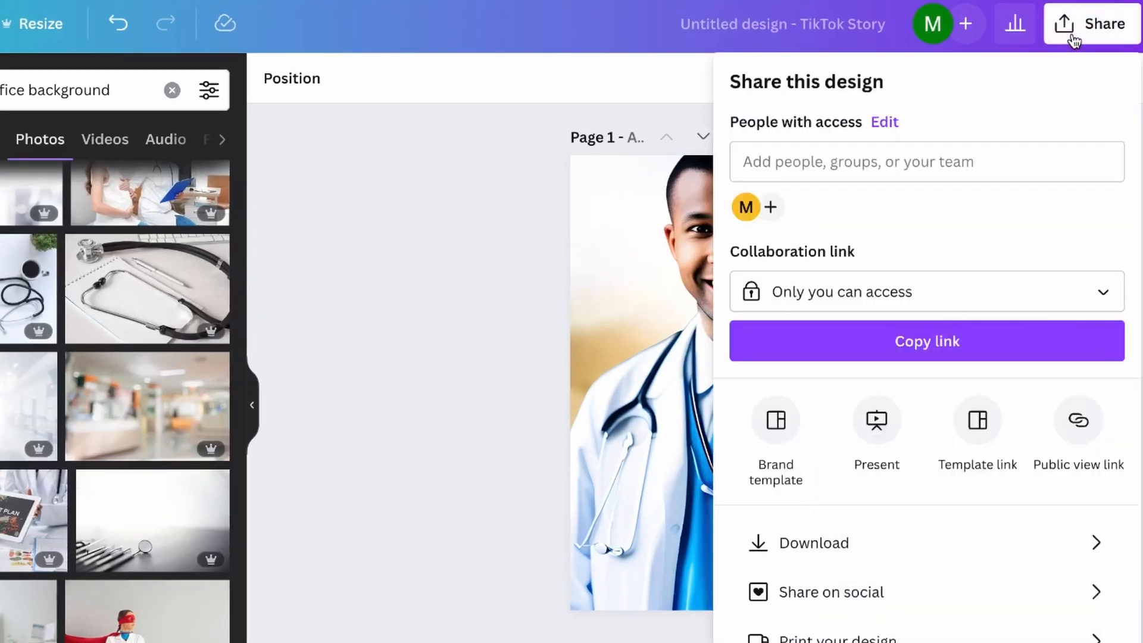
left_click(863, 550)
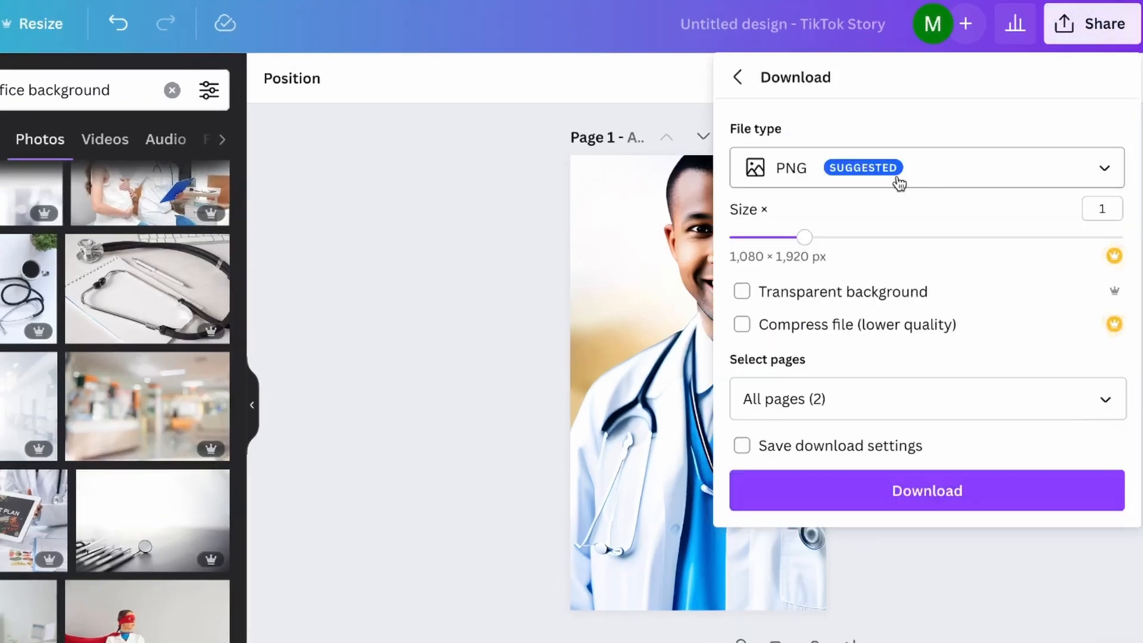
left_click(1105, 398)
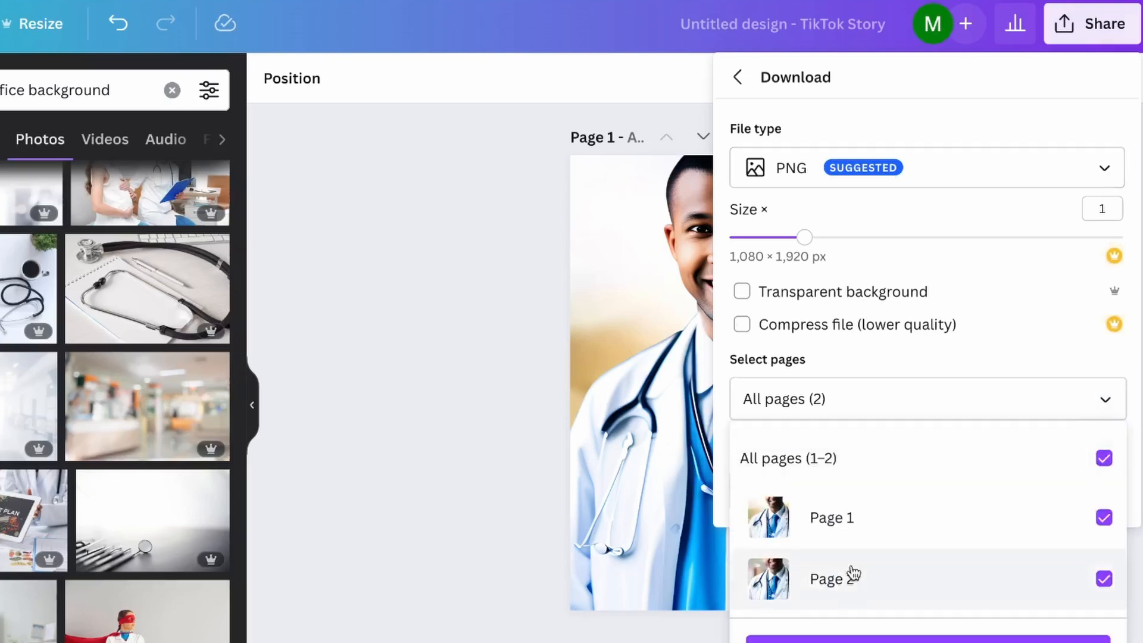
left_click(1024, 467)
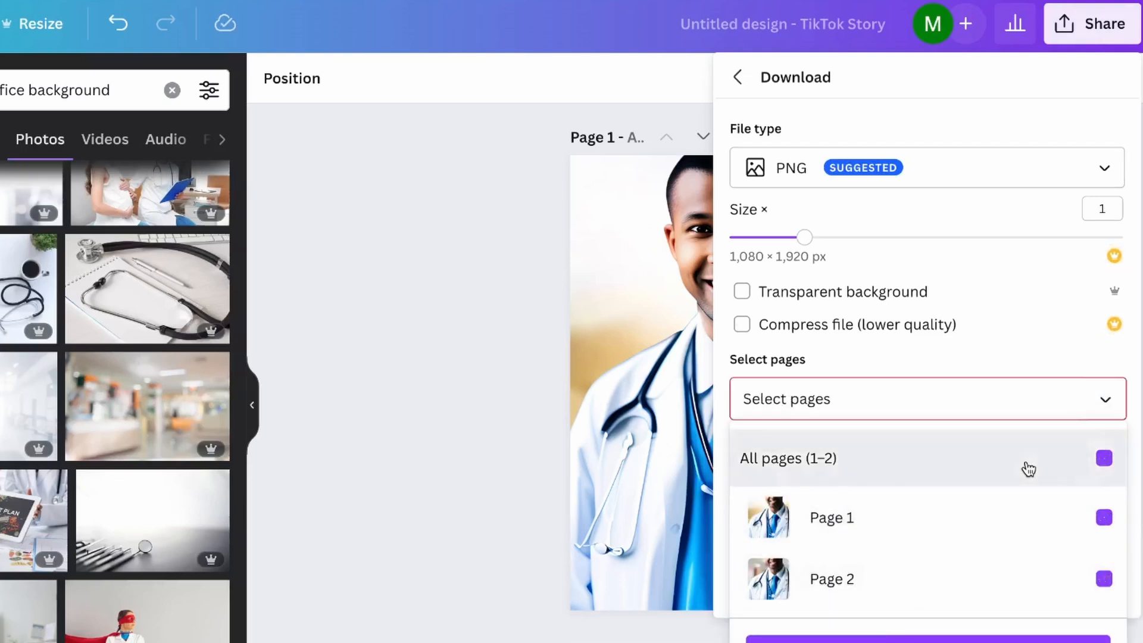
left_click(958, 533)
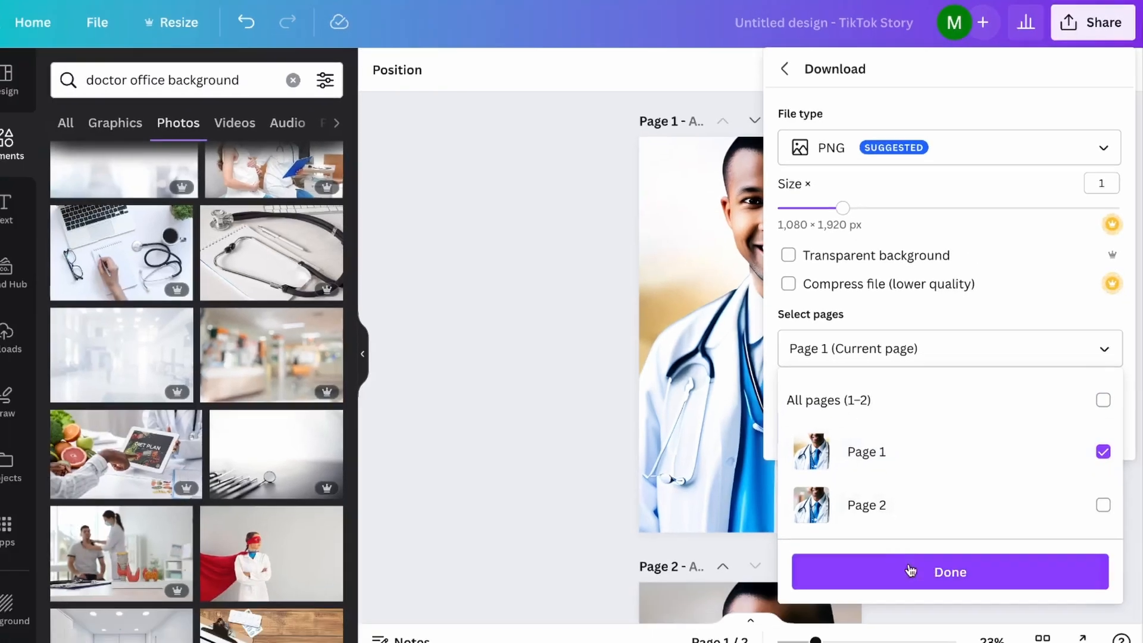
left_click(917, 640)
left_click(916, 485)
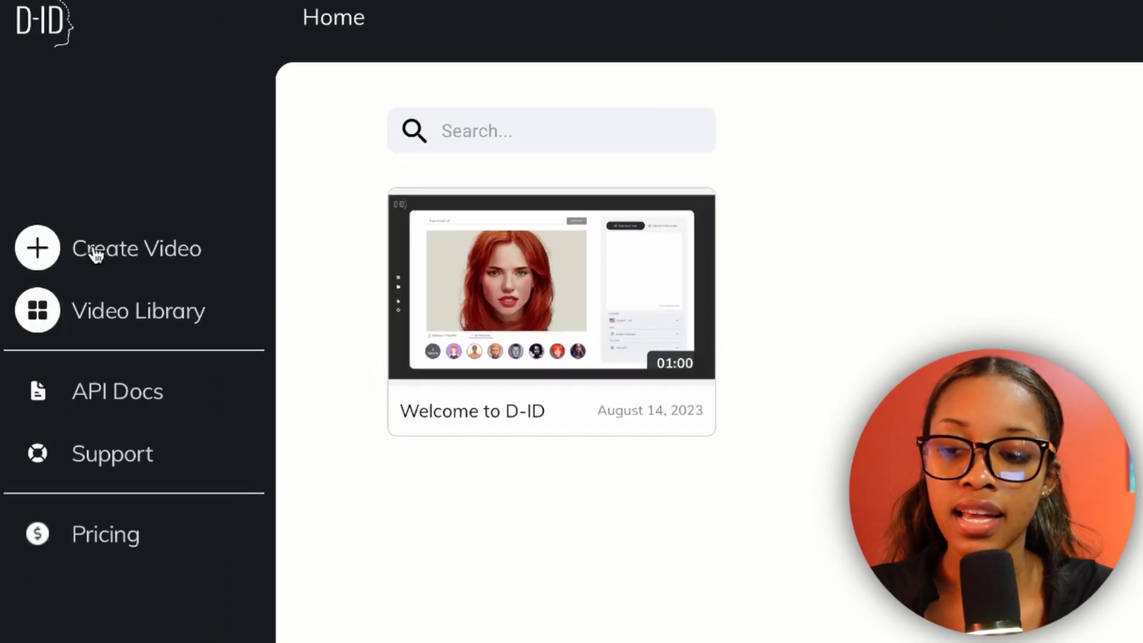
Switch to D-ID and start creating a new video.
left_click(92, 254)
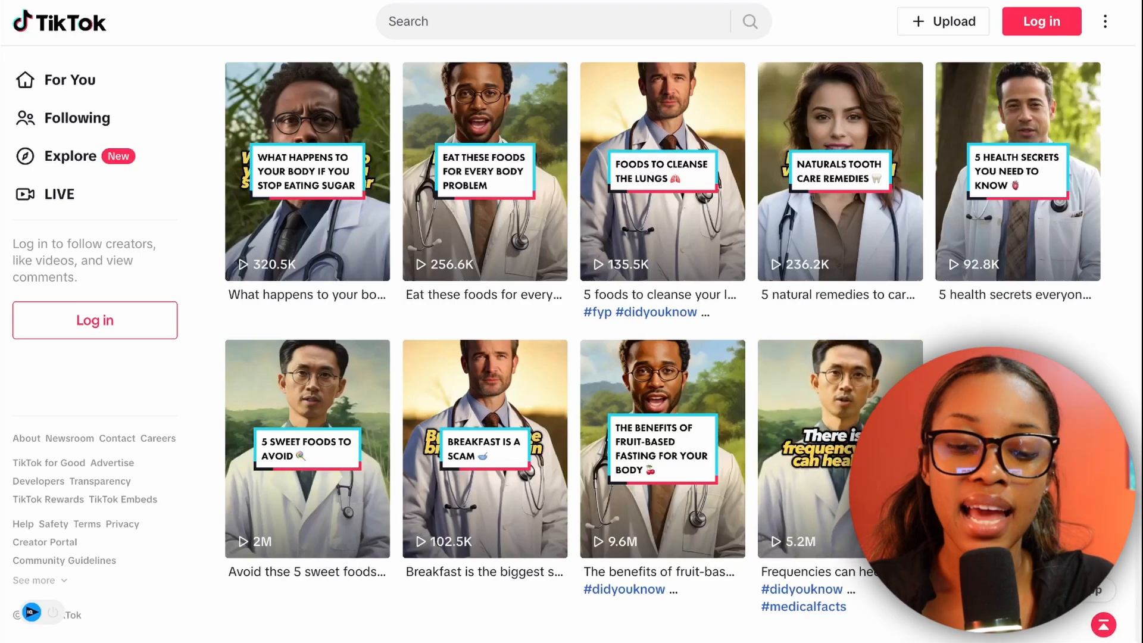
Switch to TikTok and view the fruit-based fasting and breakfast videos as examples of talking AI doctors.
left_click(687, 417)
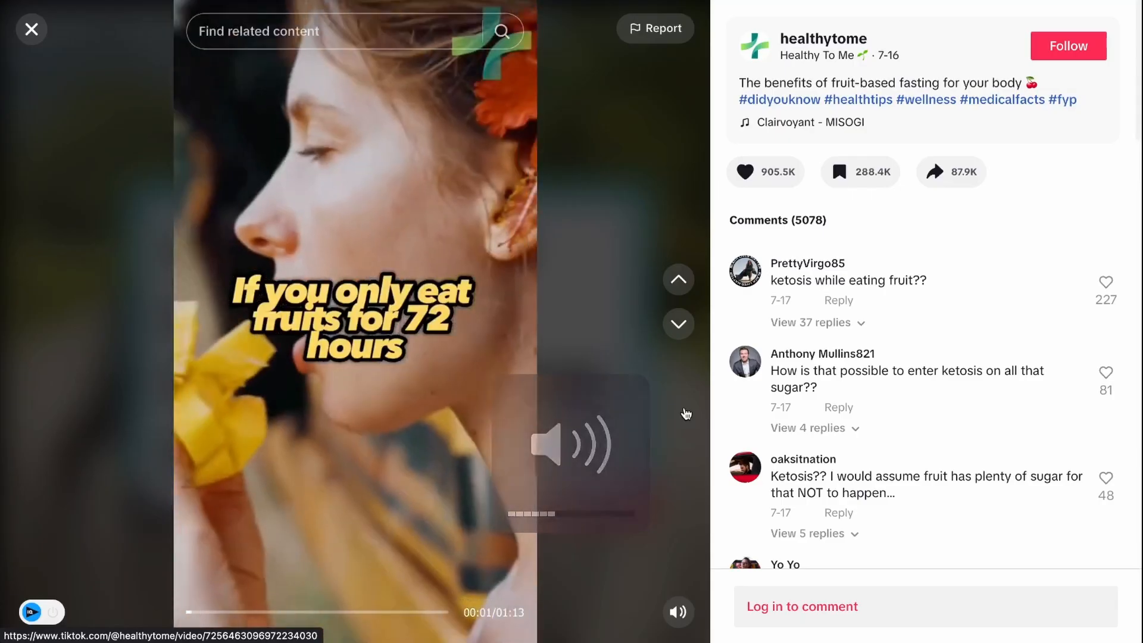
left_click(31, 33)
left_click(476, 405)
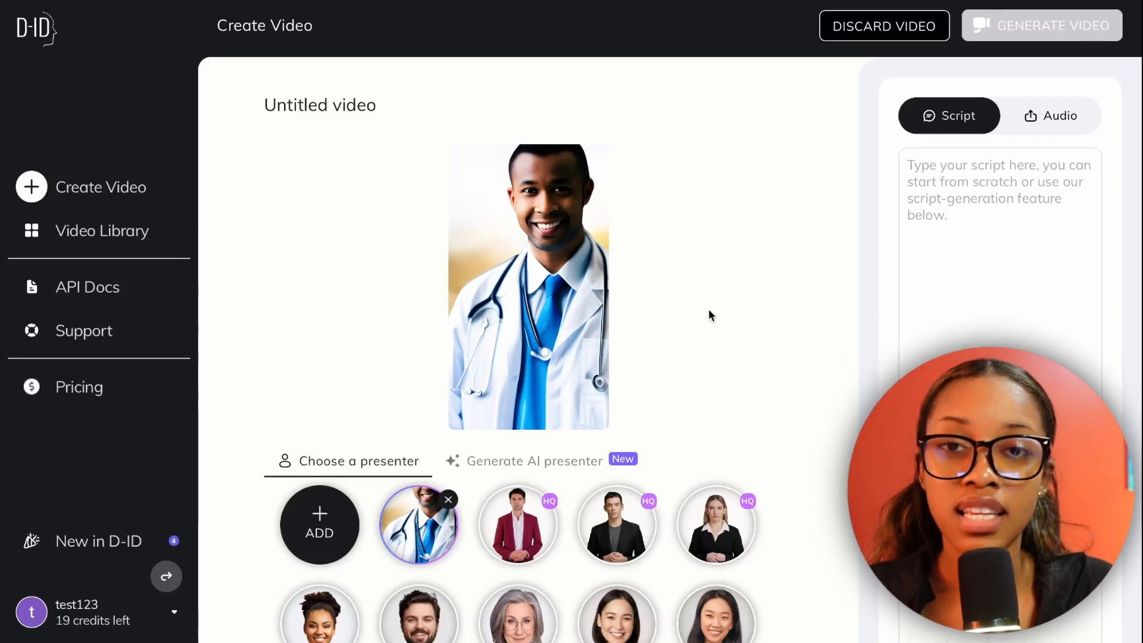
In D-ID, enter the script "all you need to do is type in random stuff" for the doctor presenter and generate the video.
left_click(974, 222)
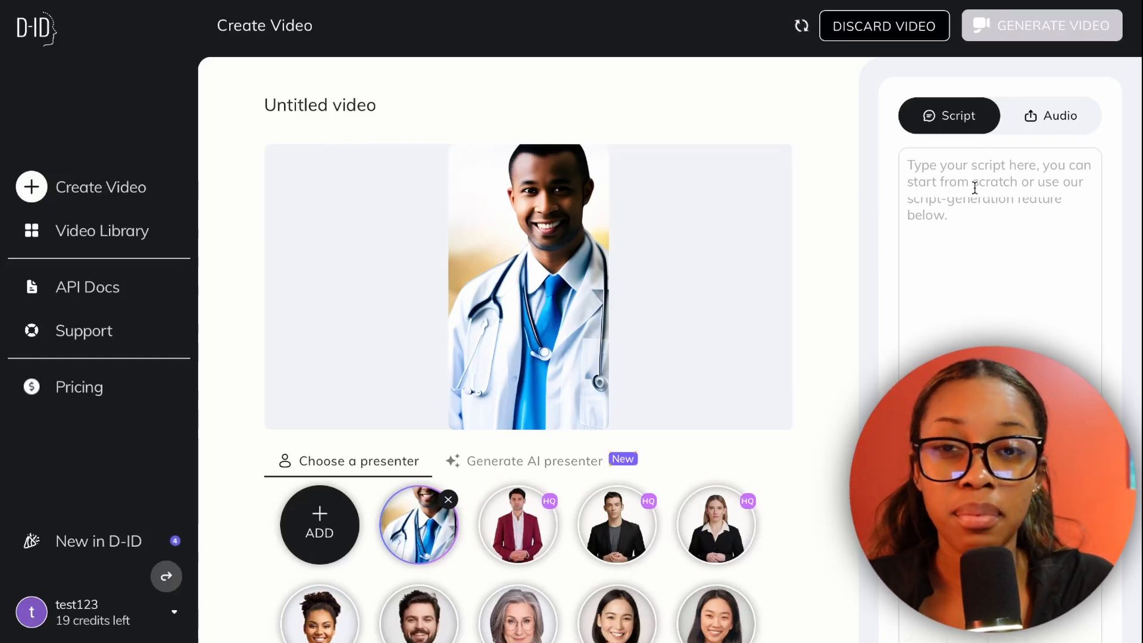
type("all you need to do is type in random stuff")
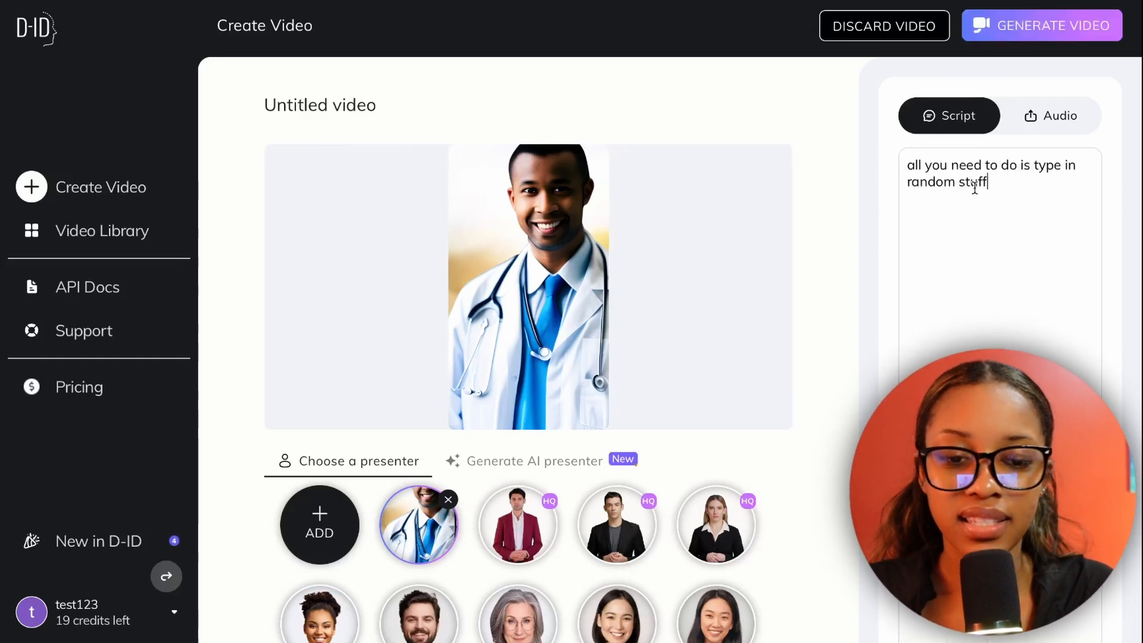
type("!")
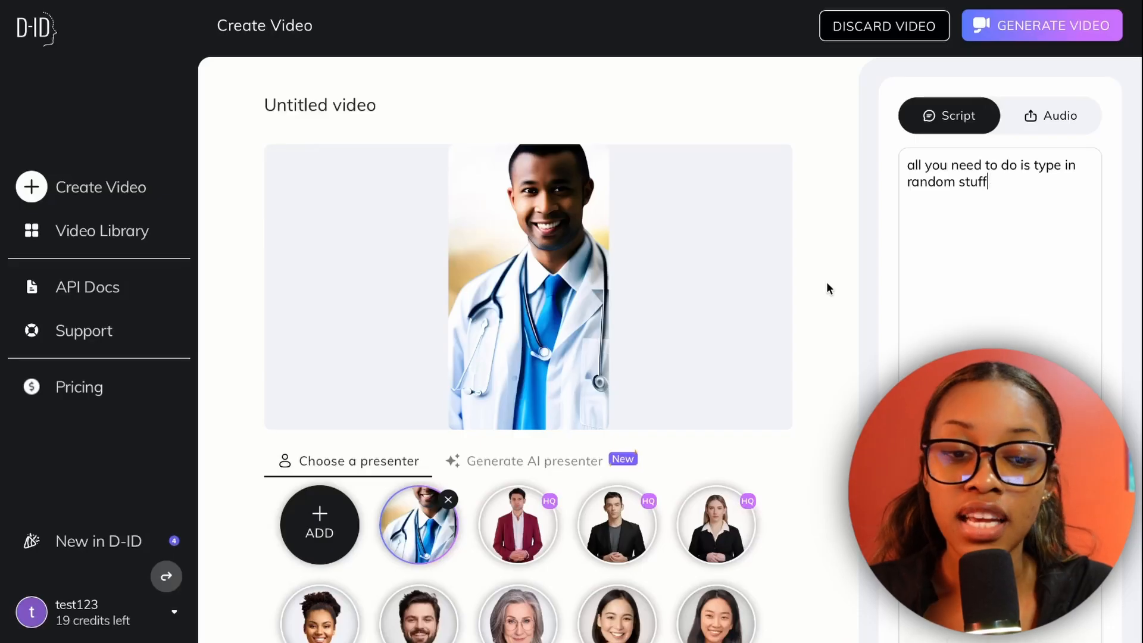
left_click(1018, 26)
left_click(668, 540)
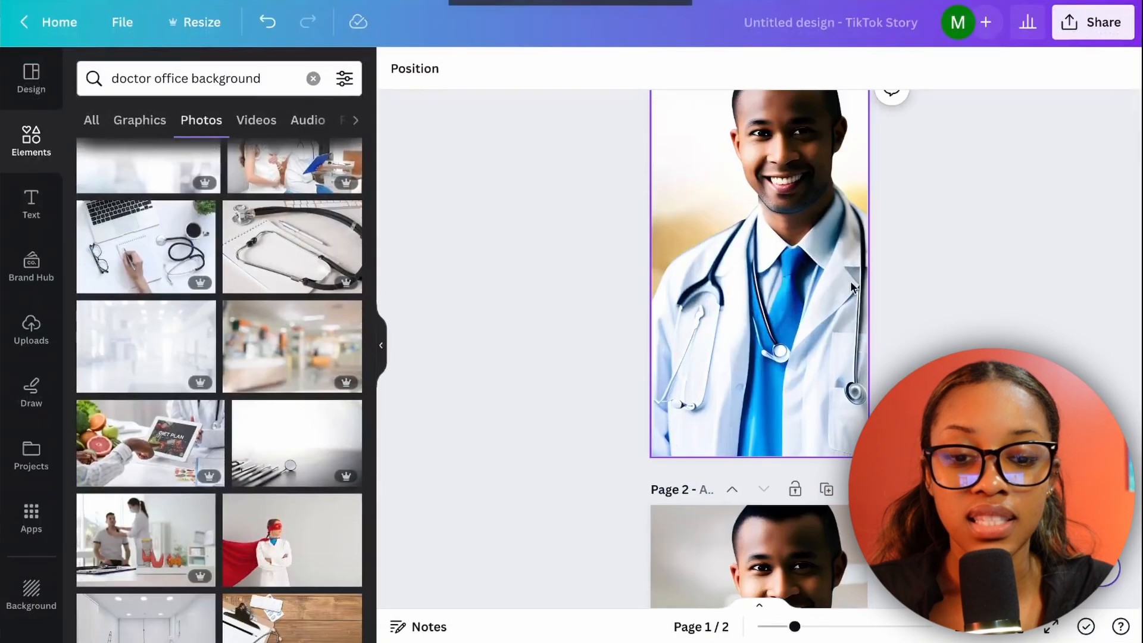
Download the generated doctor video from the video library.
scroll(759, 326, "up", 2)
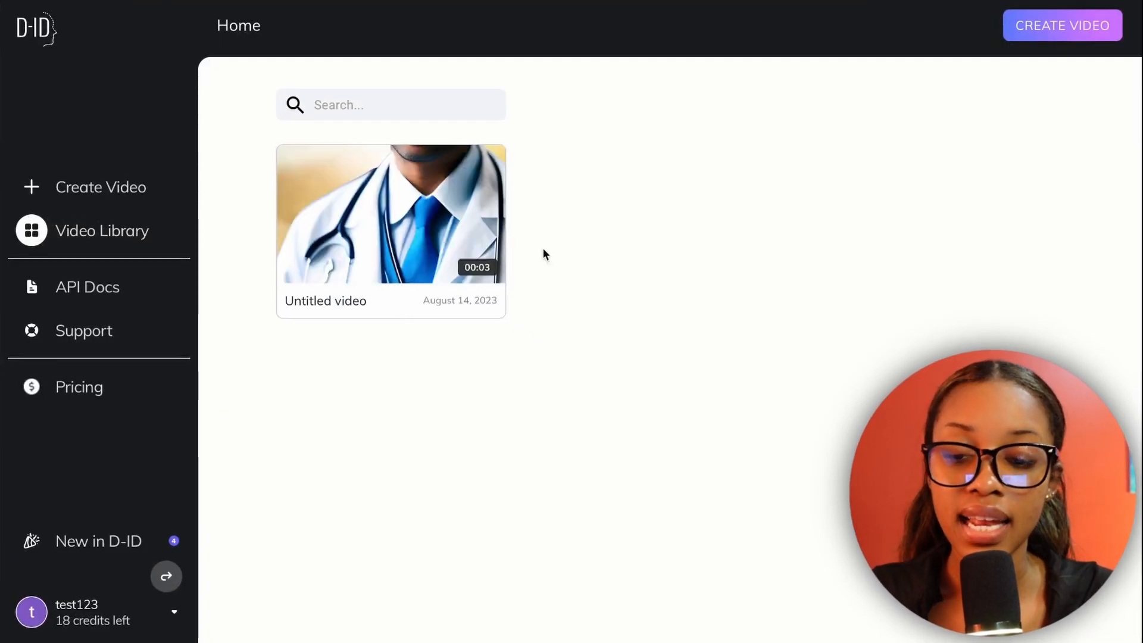
left_click(486, 165)
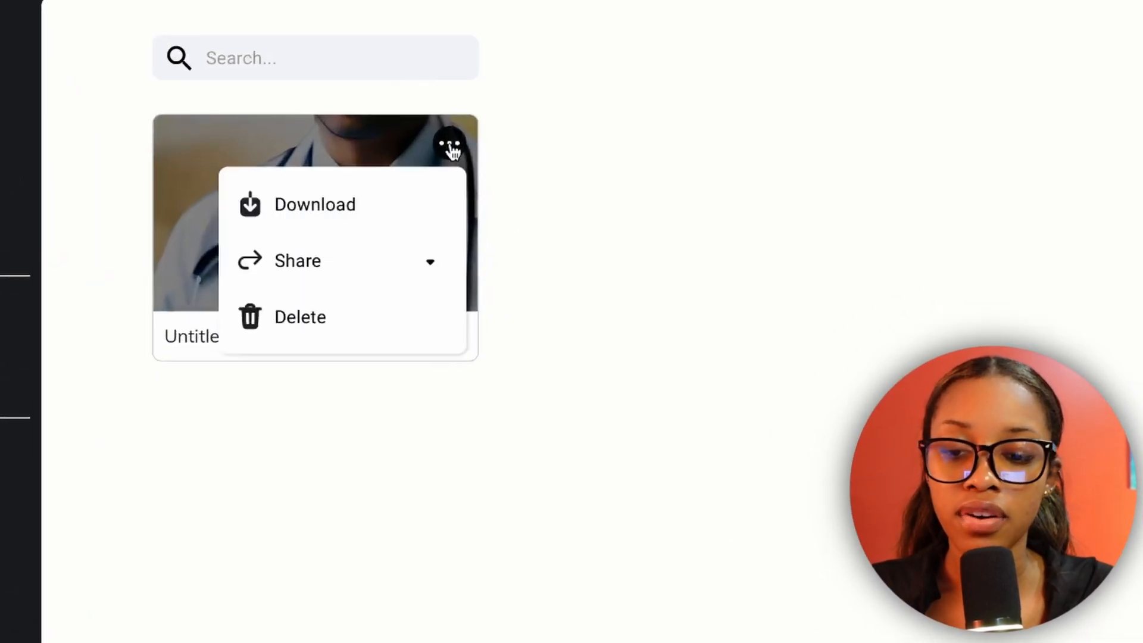
left_click(300, 214)
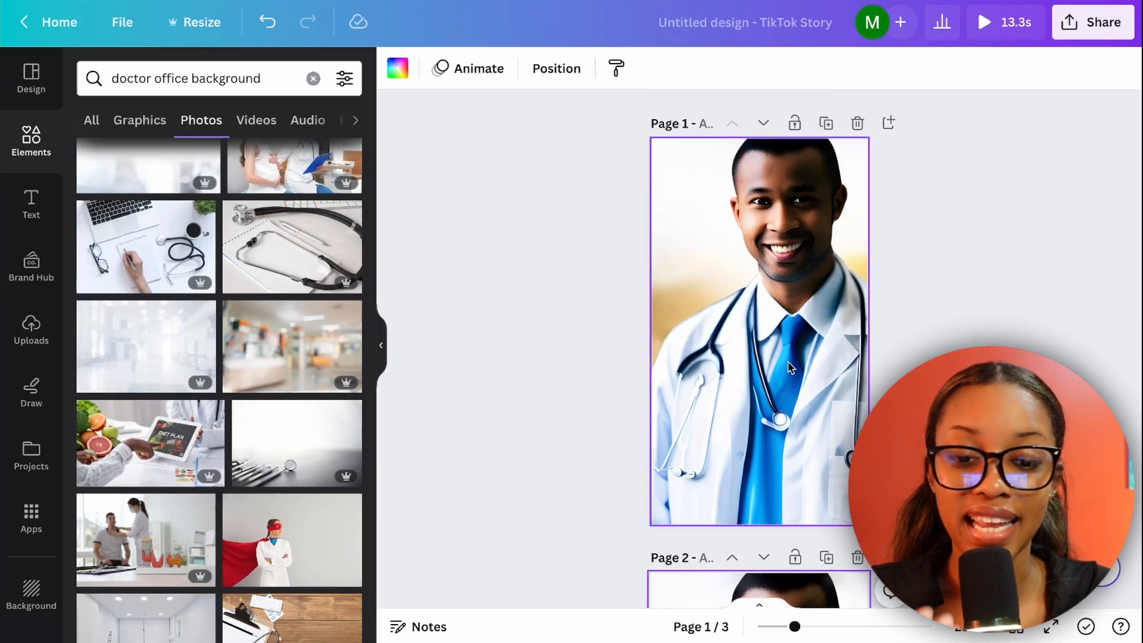
Switch back to Canva and play the talking doctor video on page 2.
scroll(815, 319, "down", 5)
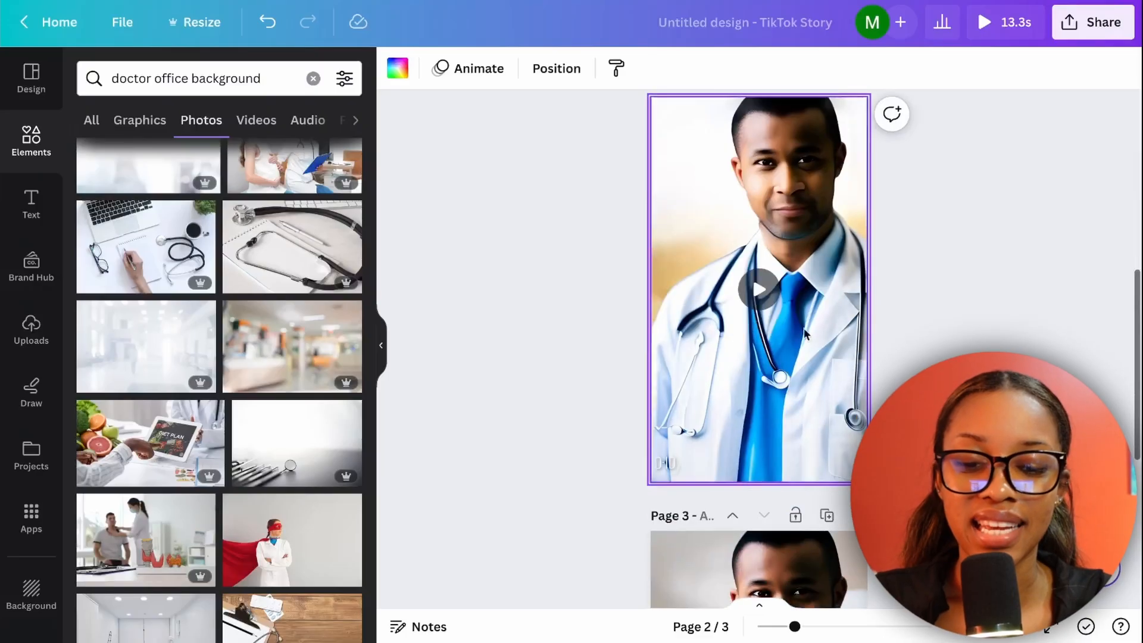
left_click(760, 289)
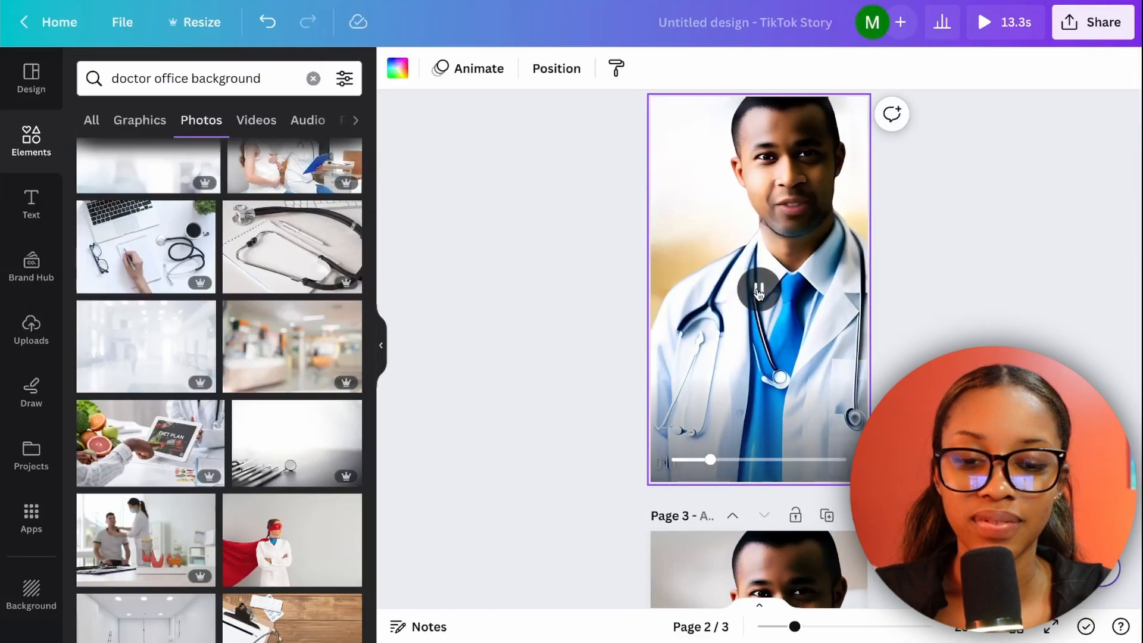
scroll(909, 322, "up", 1)
left_click(1025, 324)
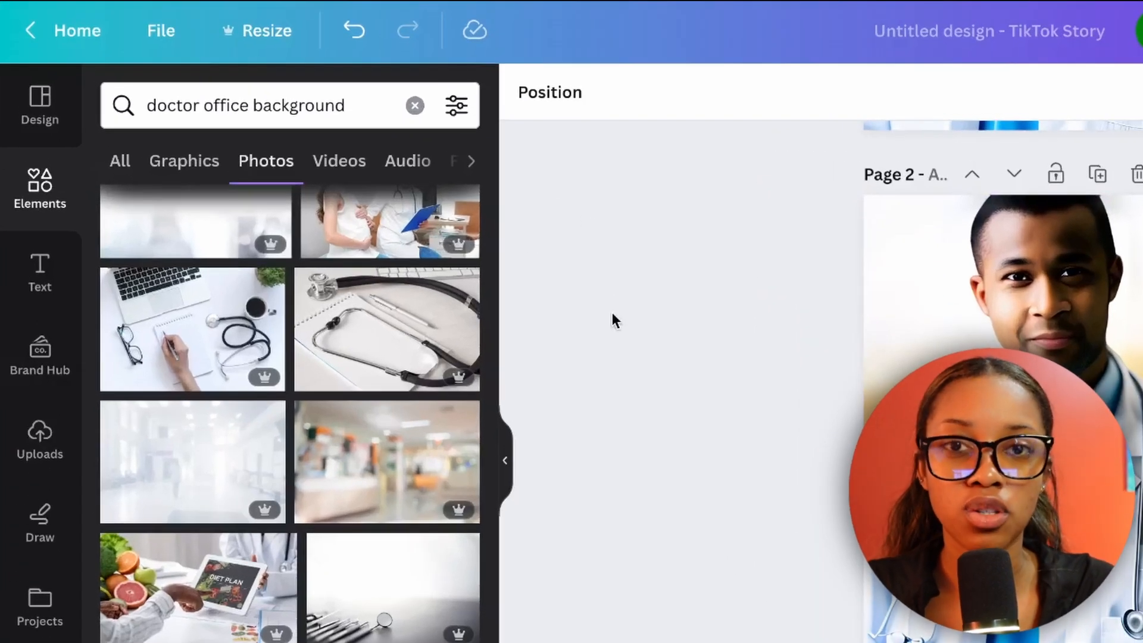
Search the elements for "mask" graphics and add the light blue surgical mask with white ear loops to page 2.
left_click(415, 107)
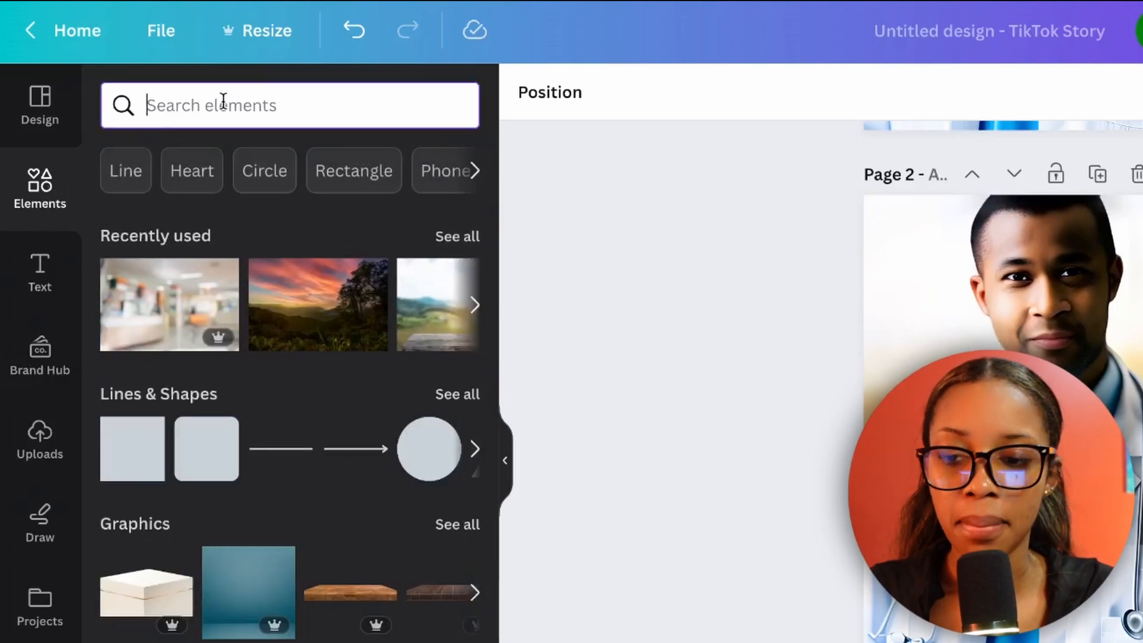
type("mask")
key("Return")
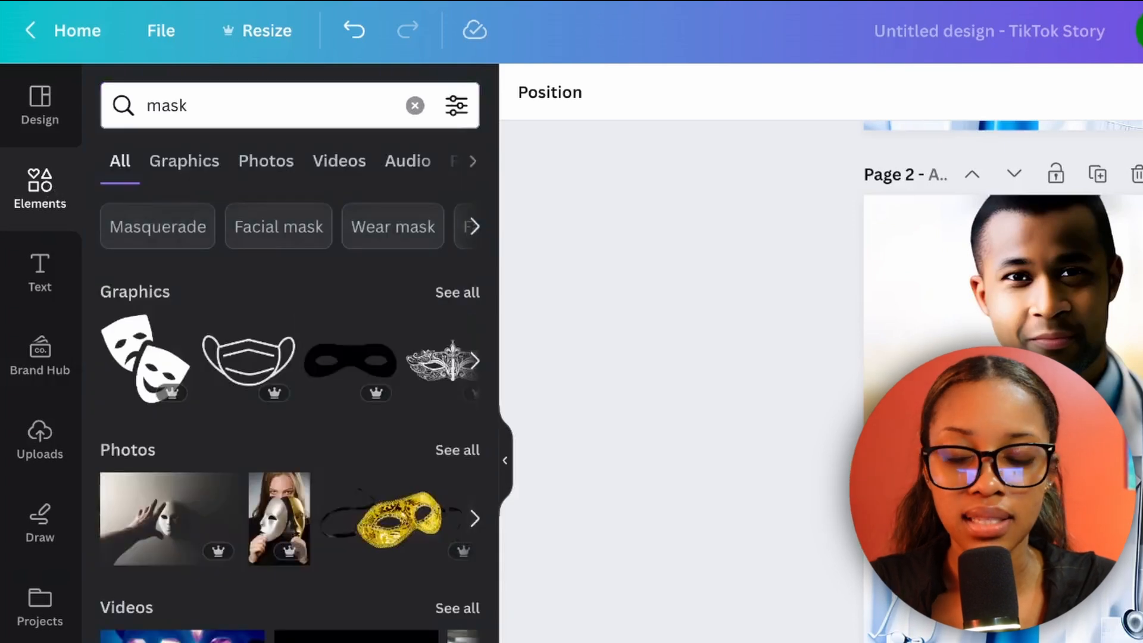
left_click(191, 170)
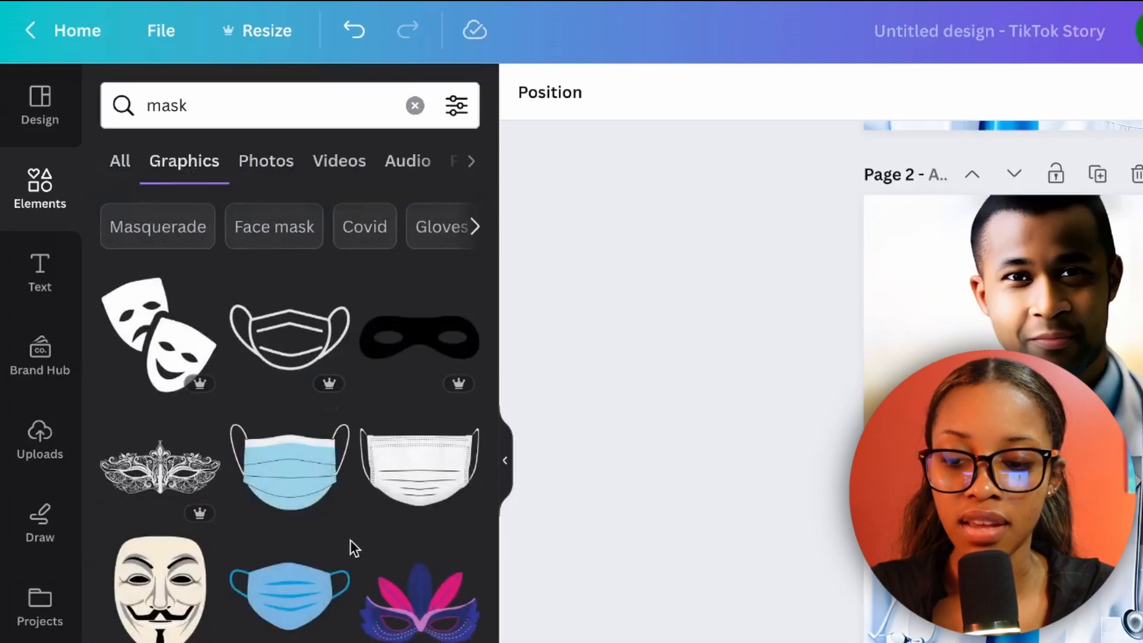
scroll(310, 595, "down", 5)
scroll(245, 507, "down", 2)
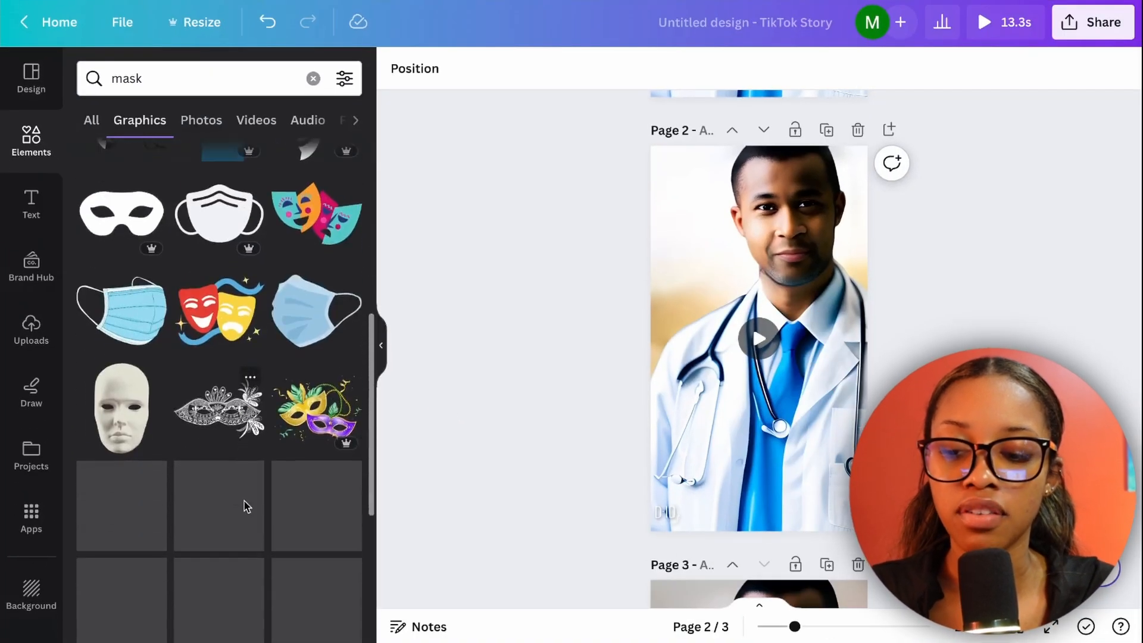
scroll(246, 507, "up", 6)
scroll(246, 508, "up", 2)
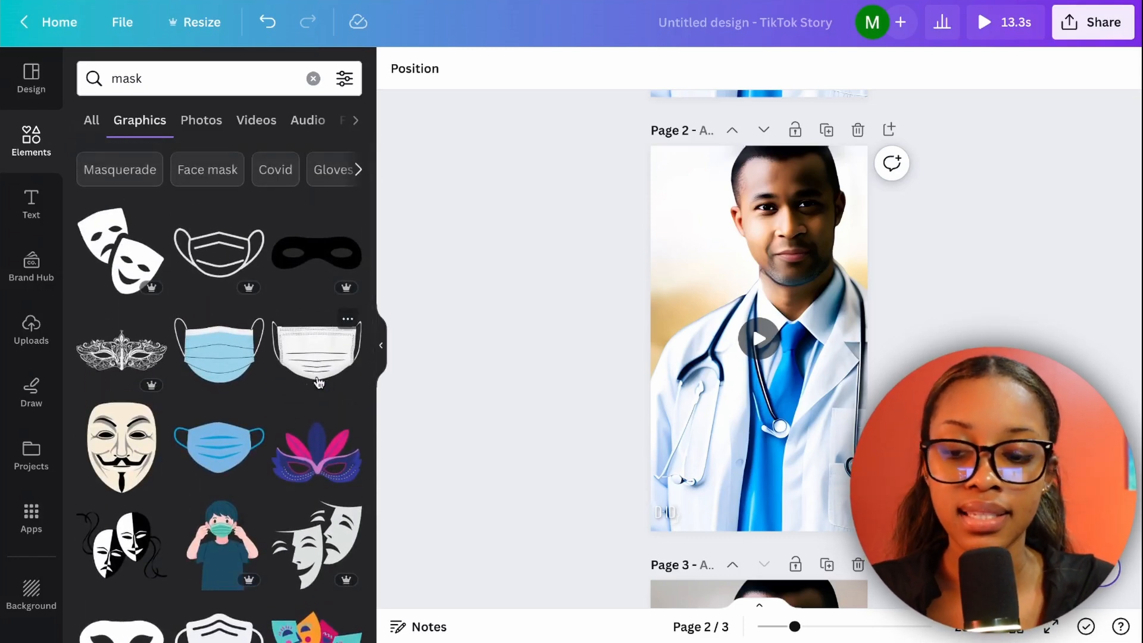
left_click(230, 370)
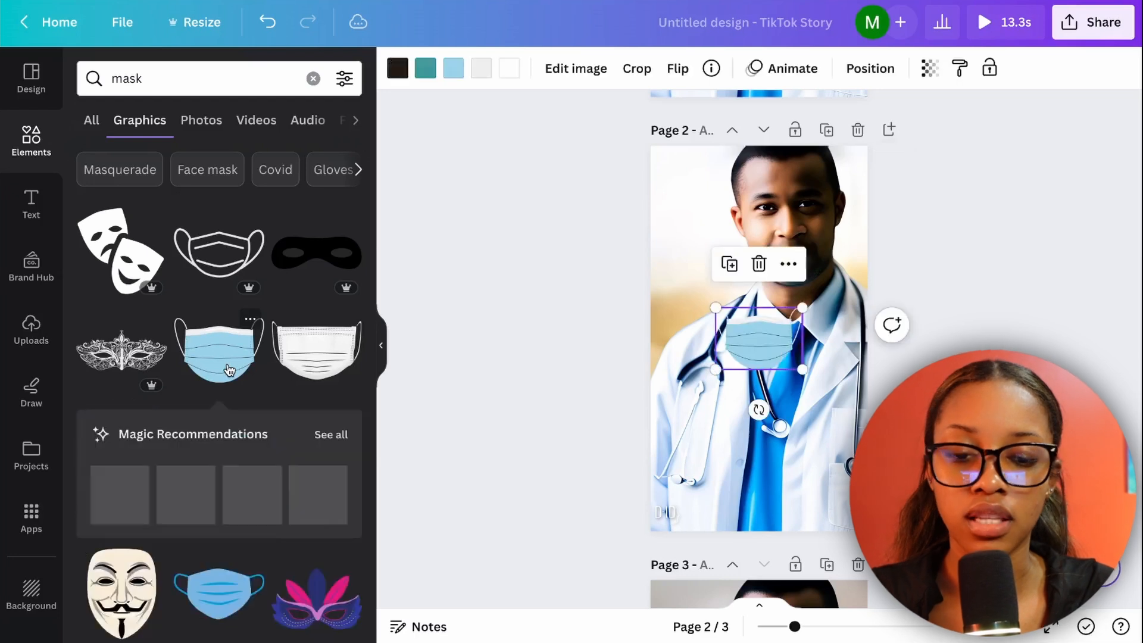
Place the mask over the doctor's nose and mouth, tilting it slightly counterclockwise and enlarging it to cover the lower face.
left_click_drag(764, 350, 794, 255)
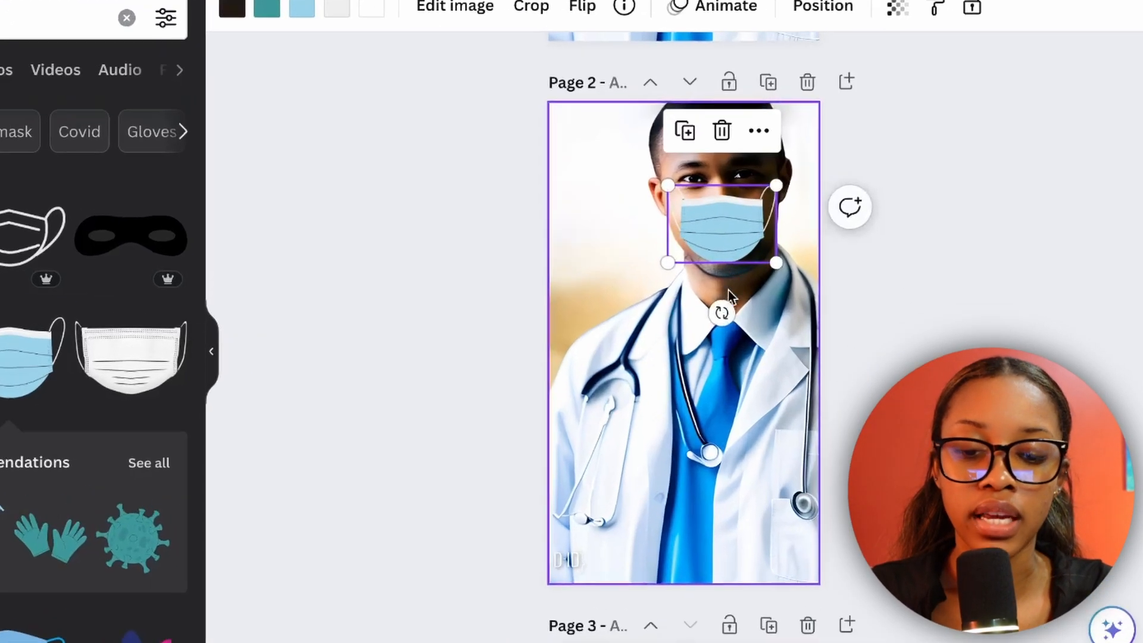
left_click_drag(790, 314, 795, 314)
mouse_move(777, 178)
left_mouse_down()
mouse_move(809, 164)
mouse_move(792, 172)
left_mouse_up()
left_click(974, 301)
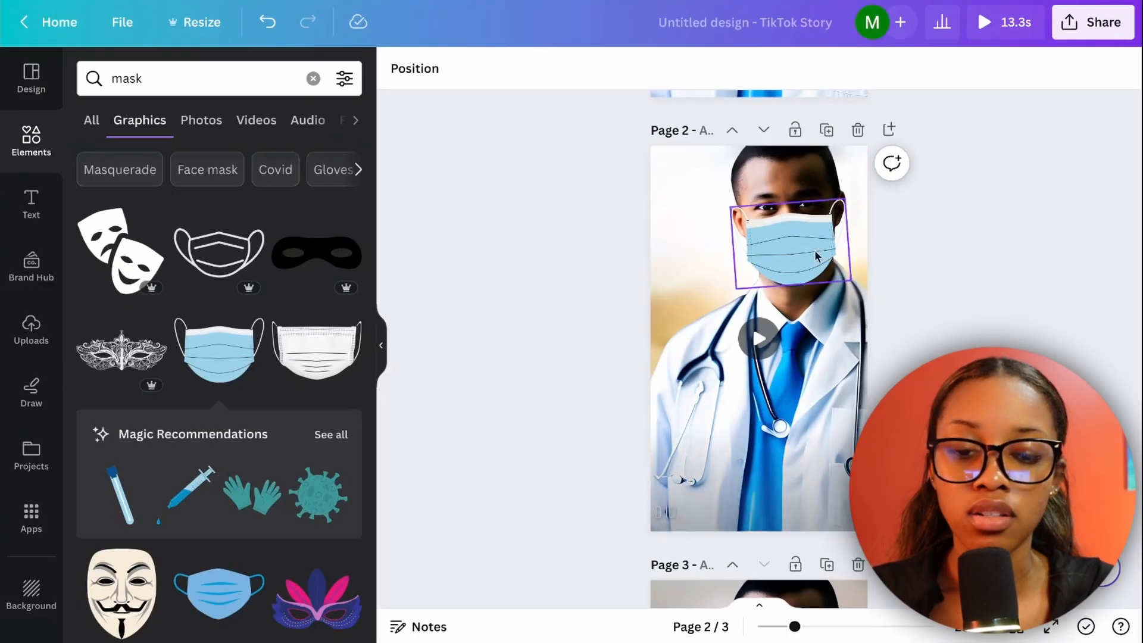
Crop the ear loops off both sides of the mask with a freeform crop.
left_click(798, 248)
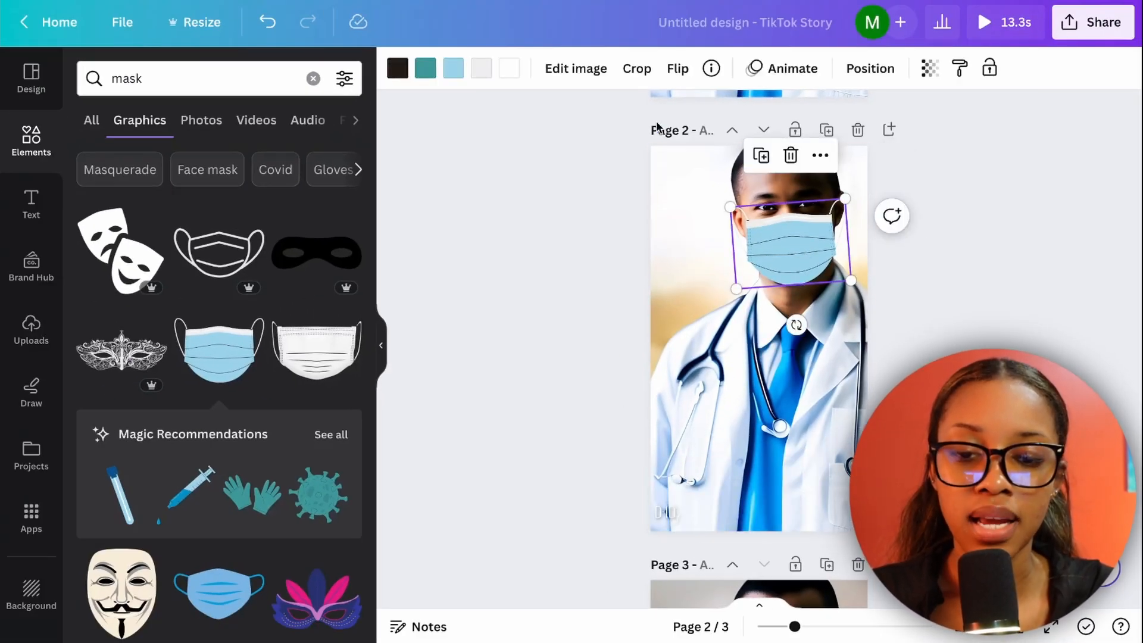
left_click(636, 70)
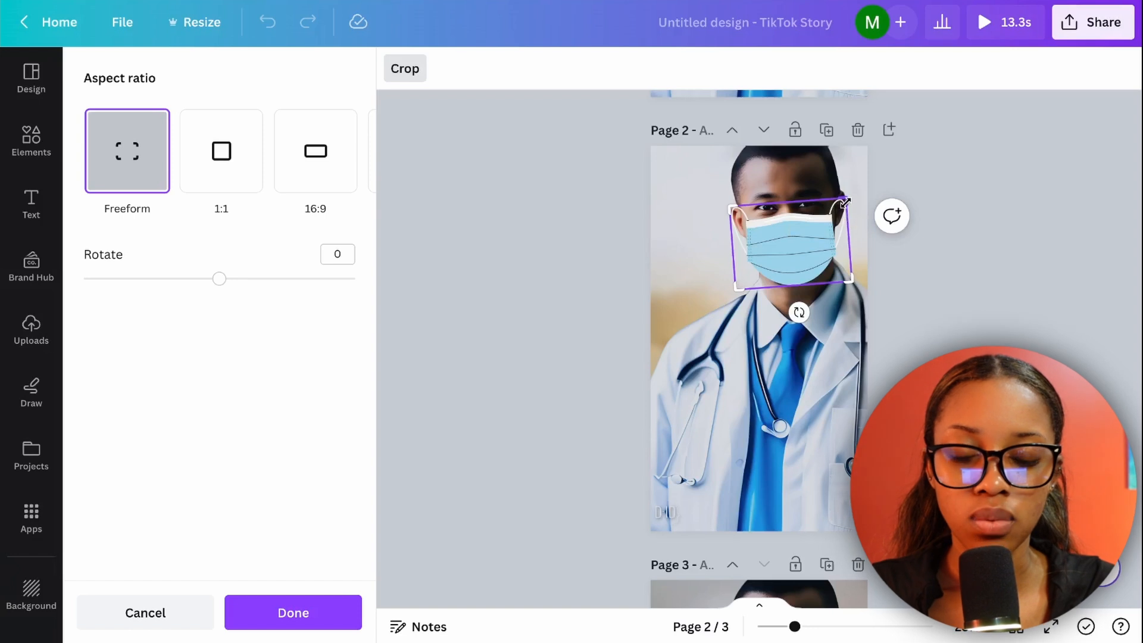
left_click_drag(845, 203, 836, 204)
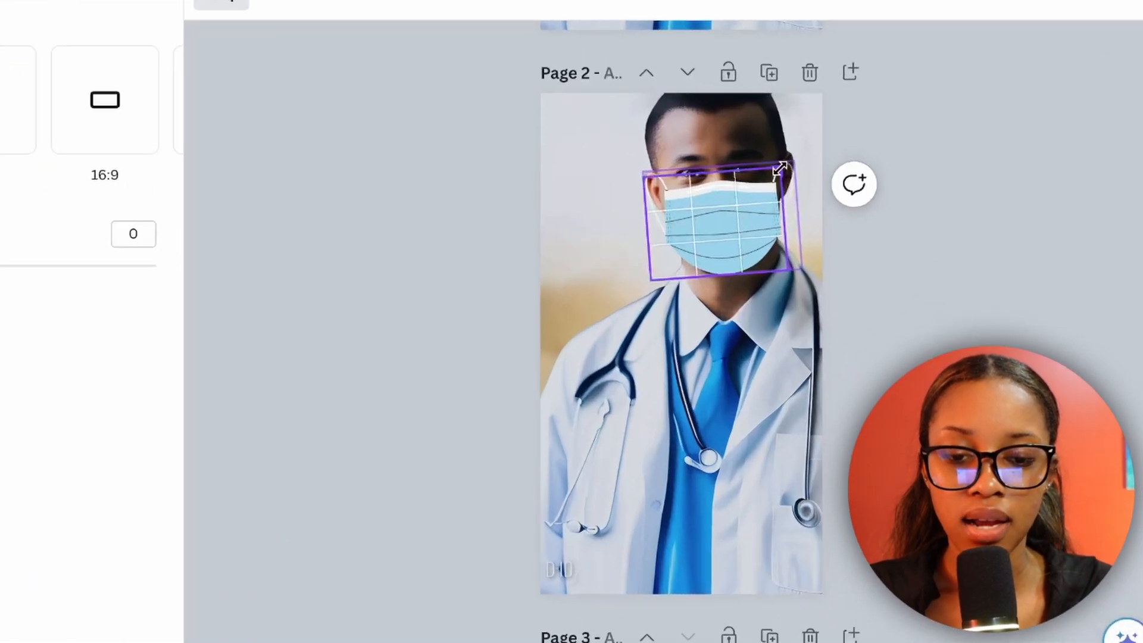
left_click_drag(780, 169, 778, 169)
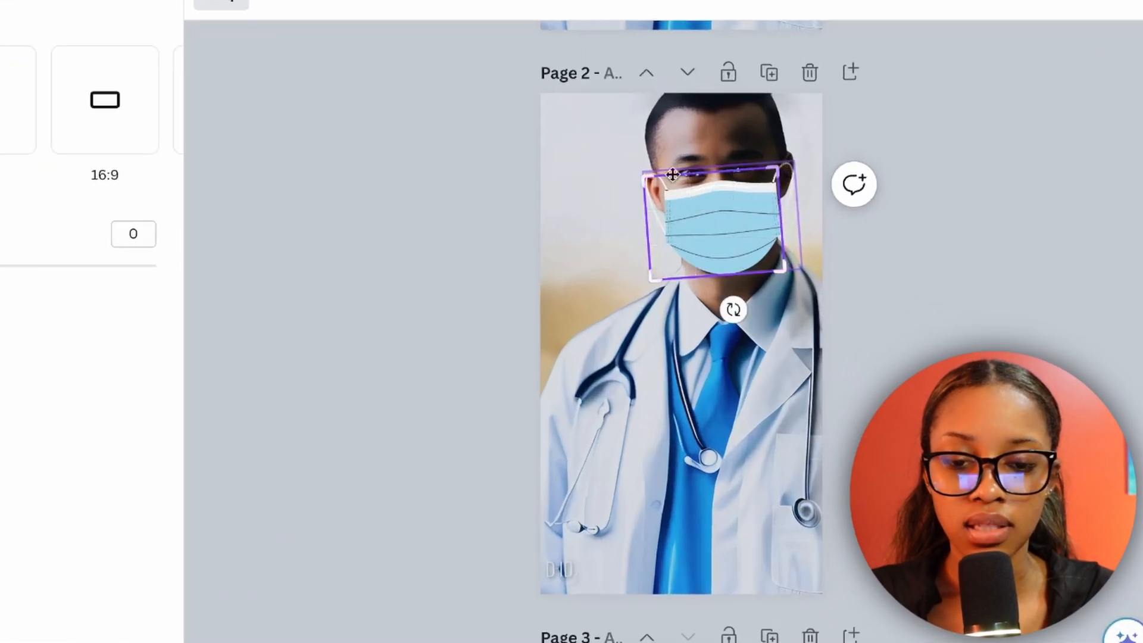
left_click(684, 355)
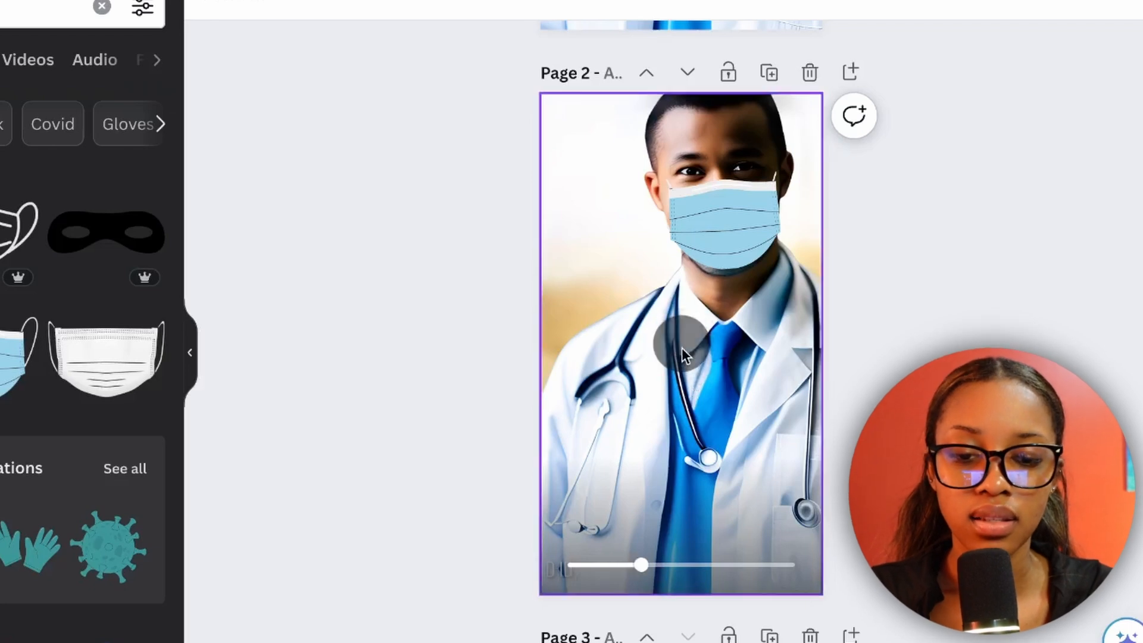
left_click(709, 270)
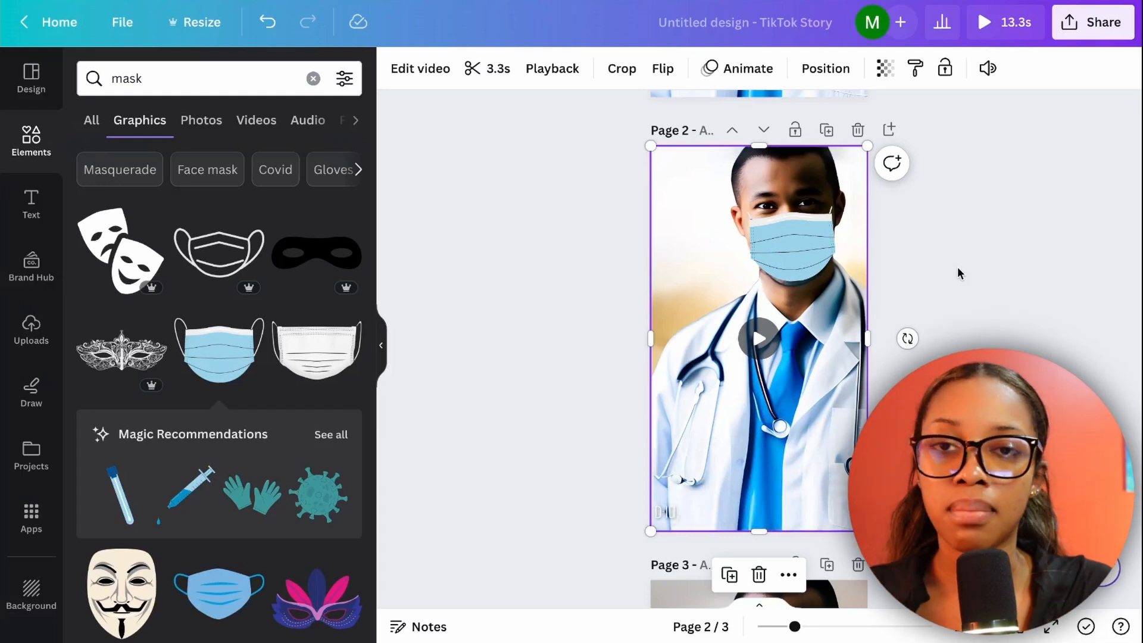
left_click(959, 304)
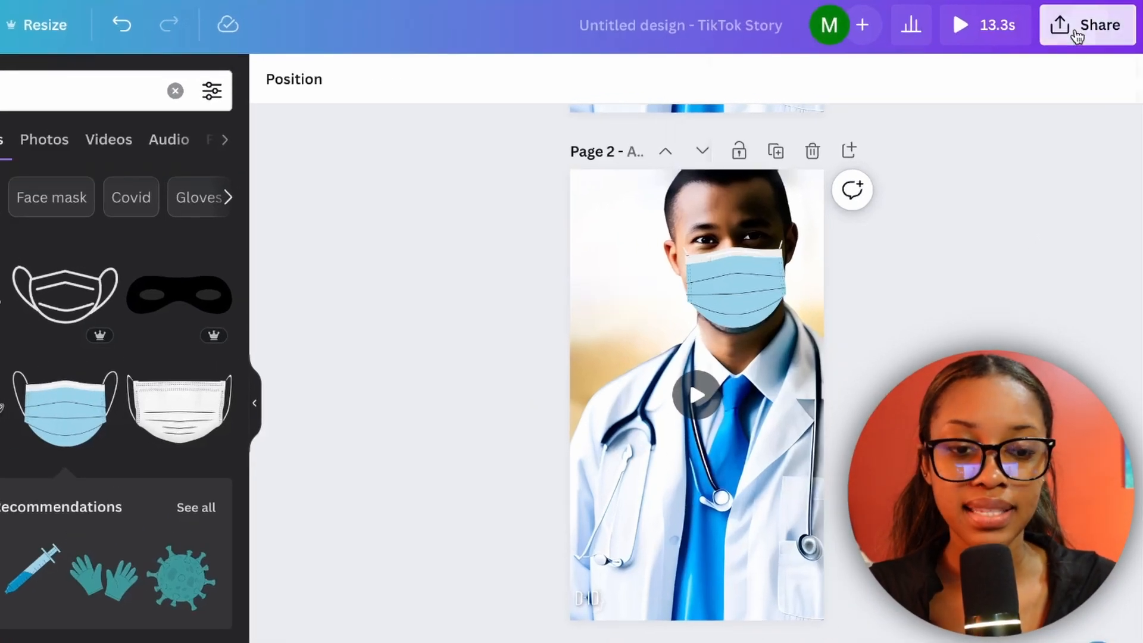
Open the download settings for the design.
left_click(1078, 35)
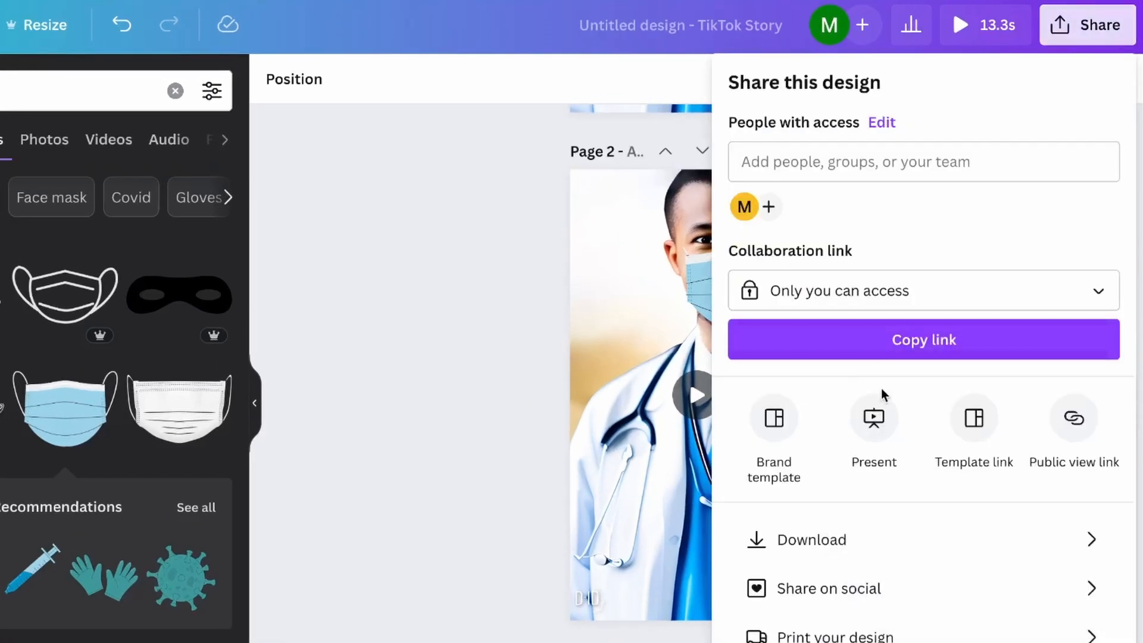
left_click(863, 537)
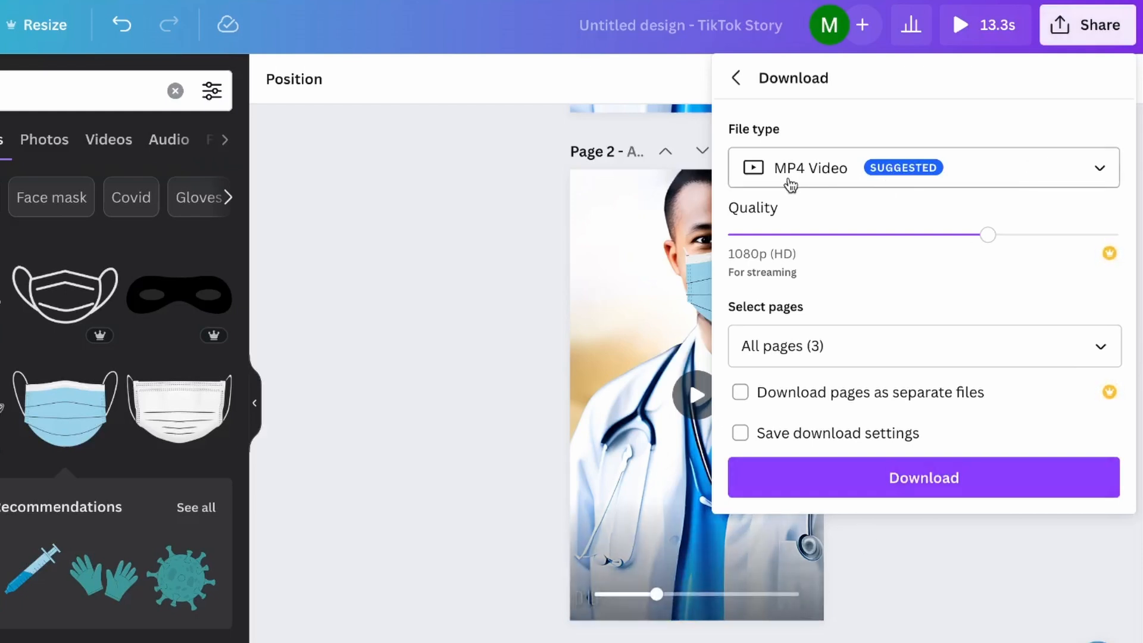
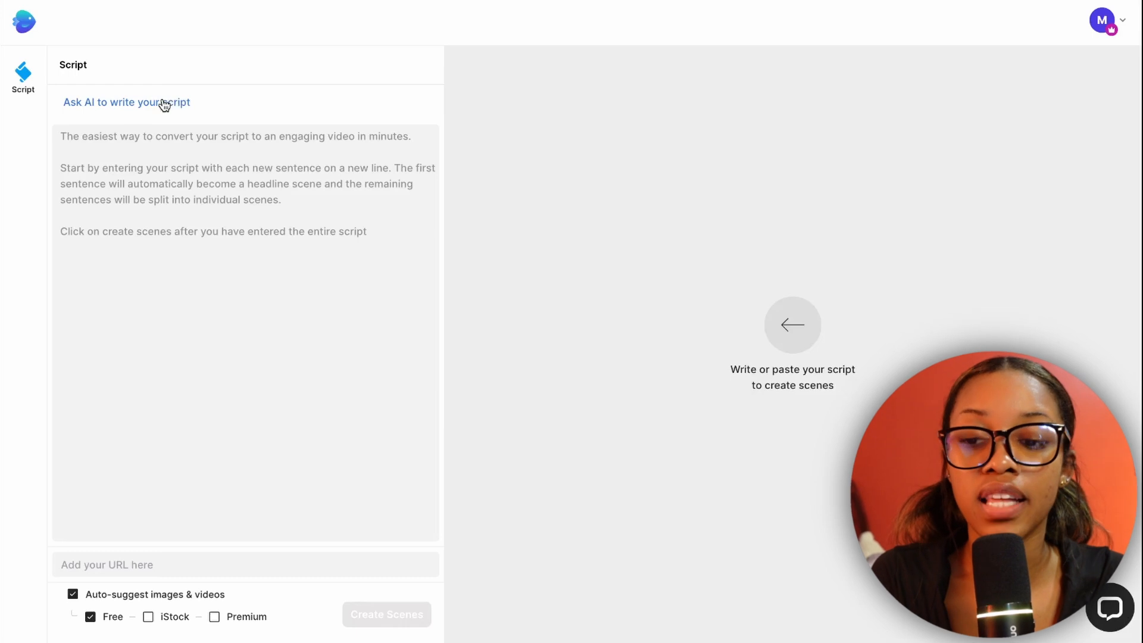
In InVideo, have AI write a script from the prompt "100 words about 3 benefits of fruit based fasting for your body".
left_click(165, 103)
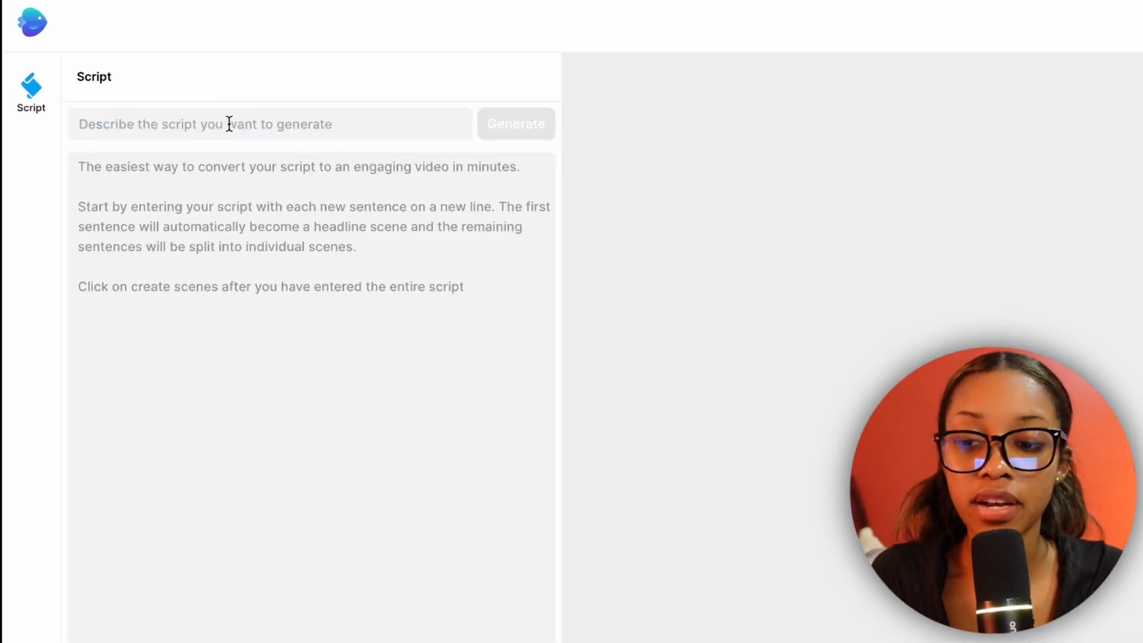
left_click(238, 128)
key("ctrl+v")
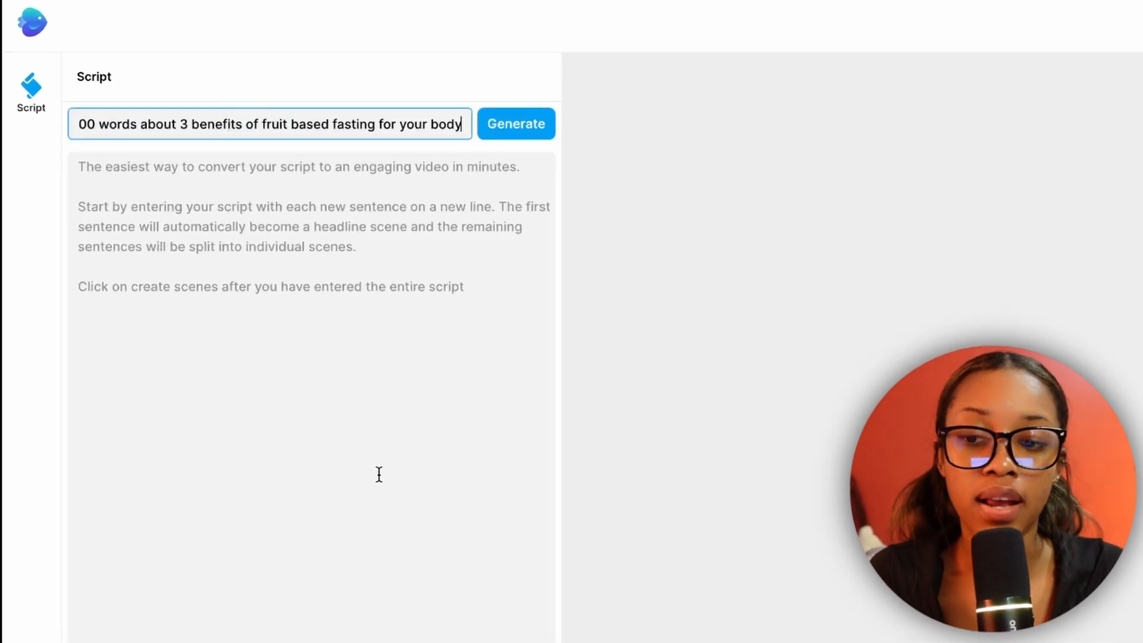
left_click(150, 156)
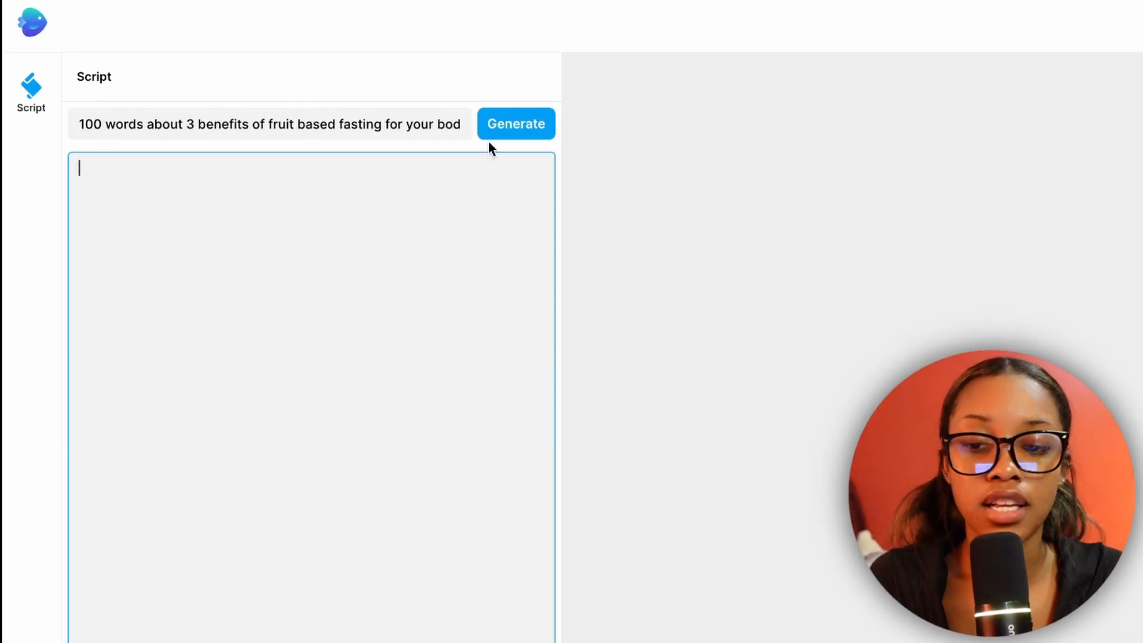
left_click(455, 127)
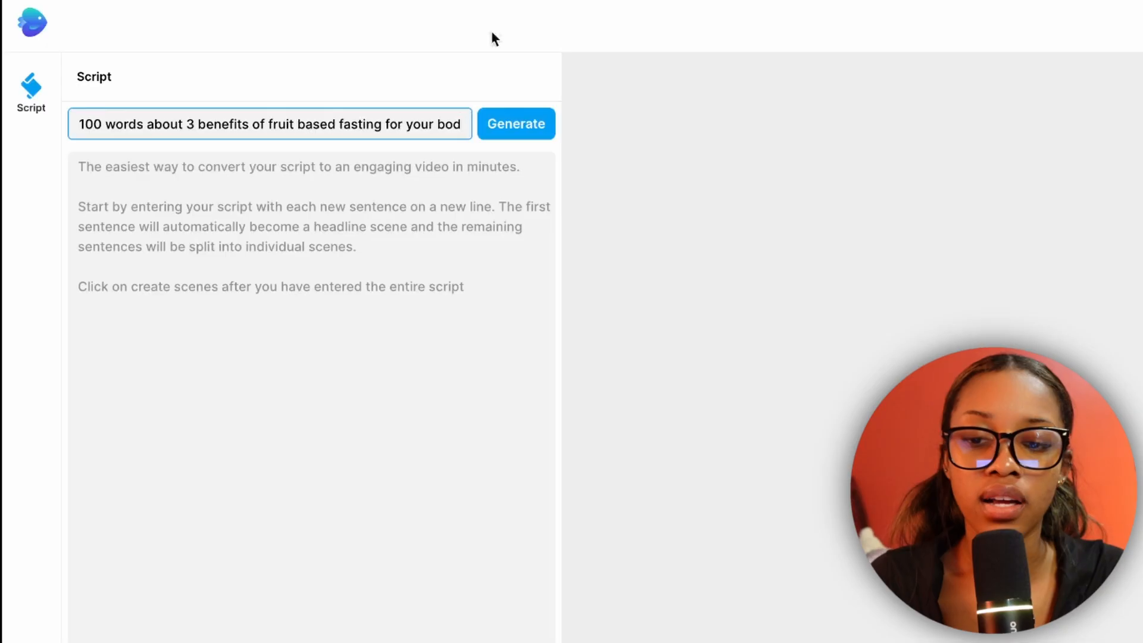
type("y")
left_click(517, 132)
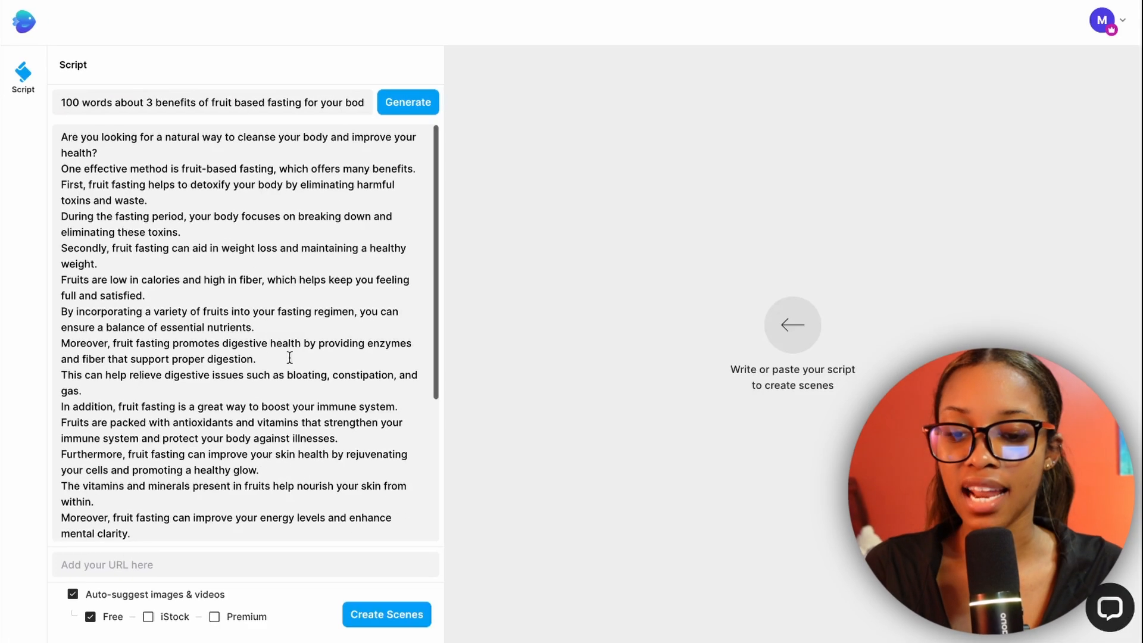
Review the generated script and create scenes from it with free, iStock and premium media suggestions enabled.
scroll(367, 445, "down", 5)
scroll(367, 445, "up", 5)
scroll(289, 357, "down", 5)
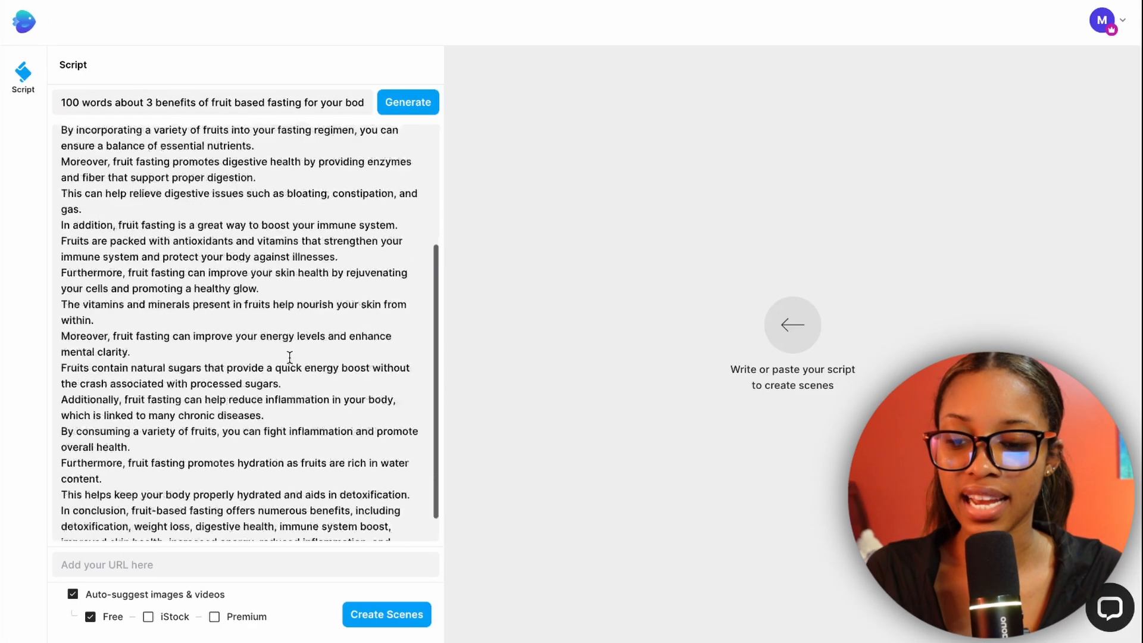
scroll(289, 357, "up", 5)
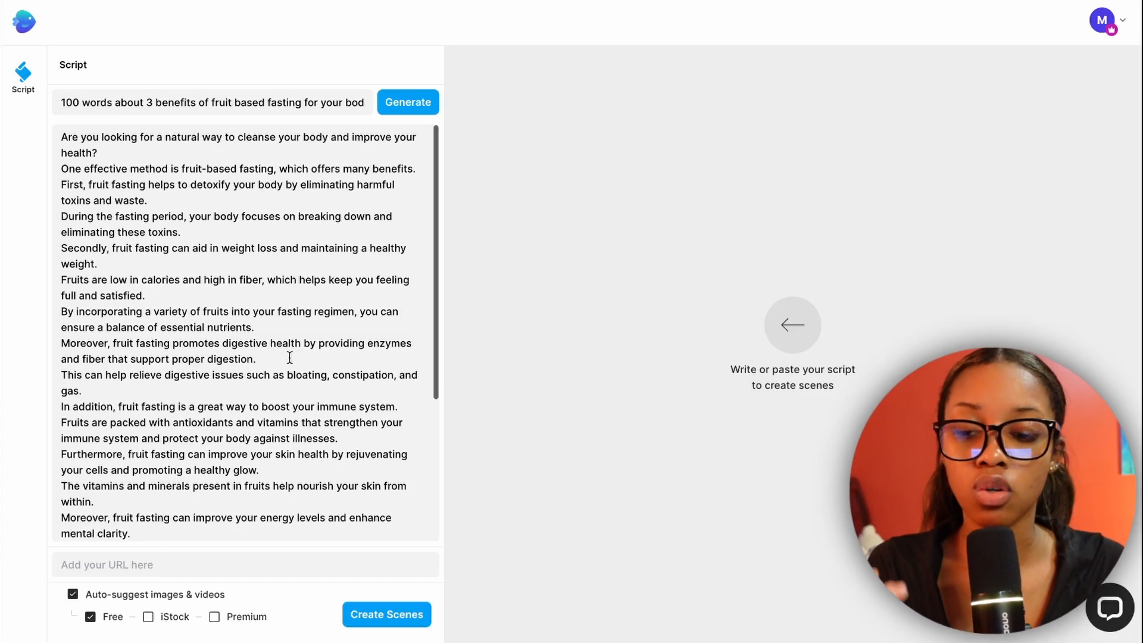
scroll(290, 357, "down", 5)
scroll(289, 357, "up", 5)
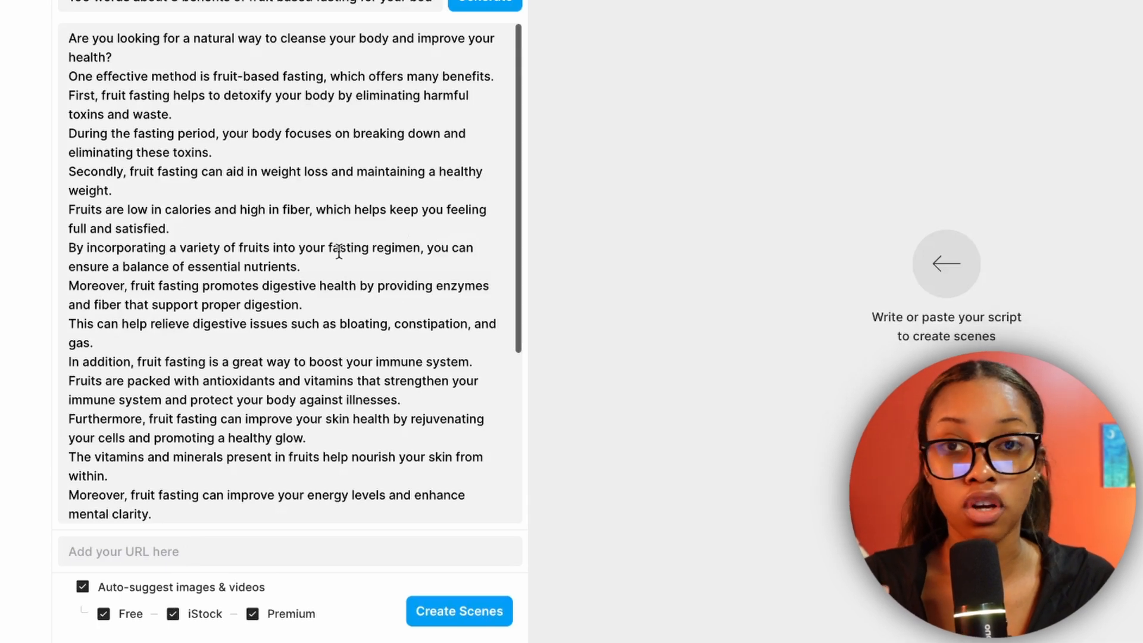
left_click(449, 613)
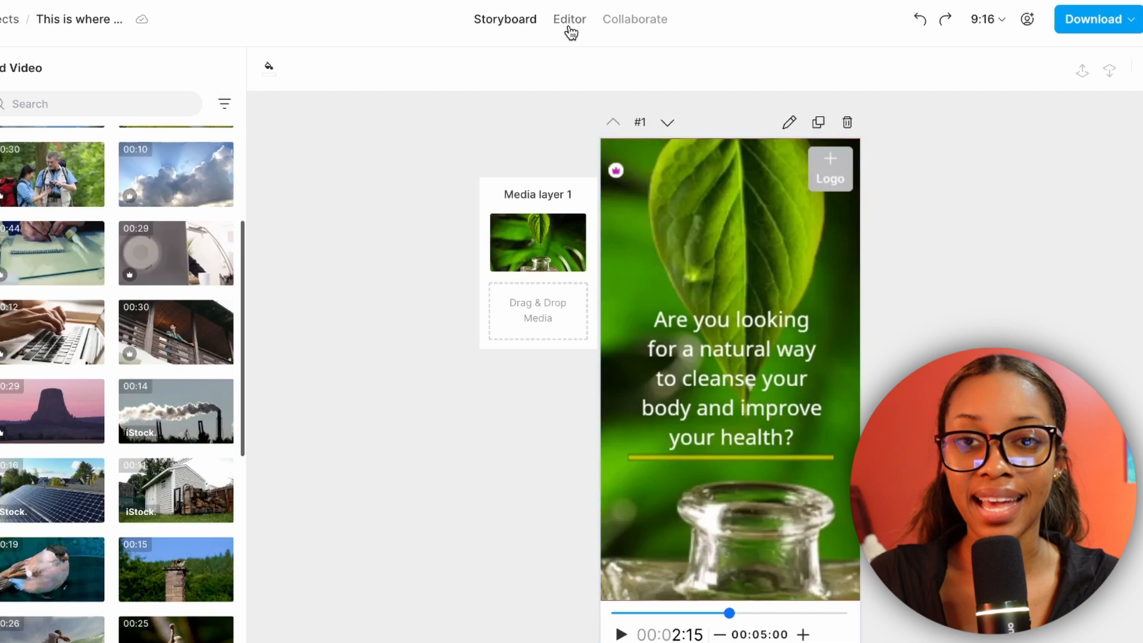
Switch from the storyboard to the timeline editor and move the playhead to the concluding scene.
left_click(569, 26)
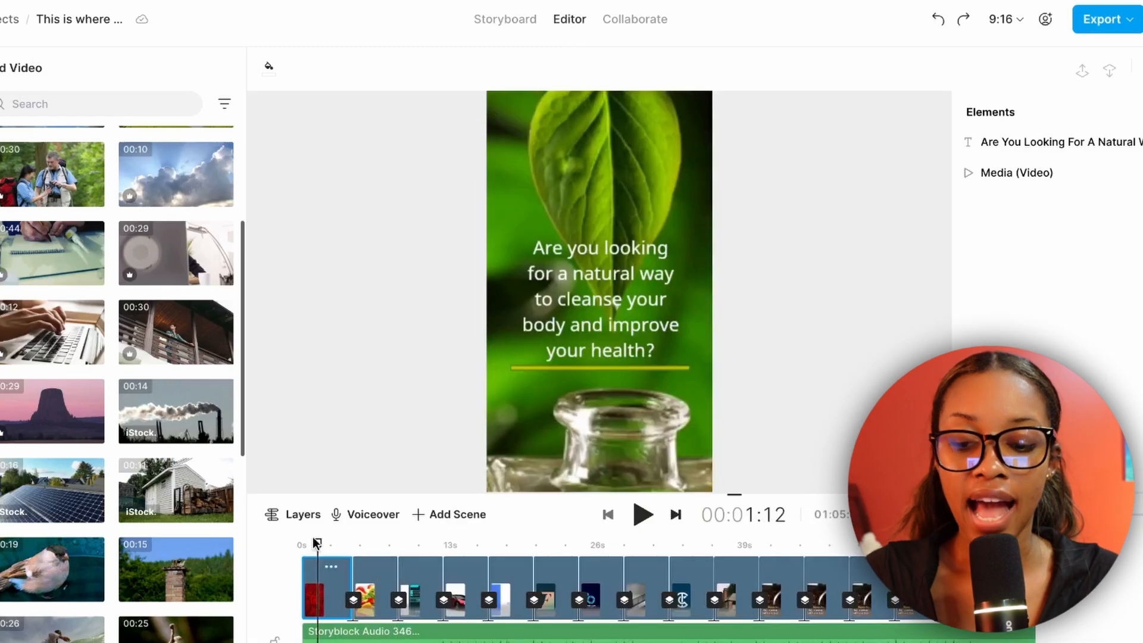
left_click_drag(327, 540, 425, 541)
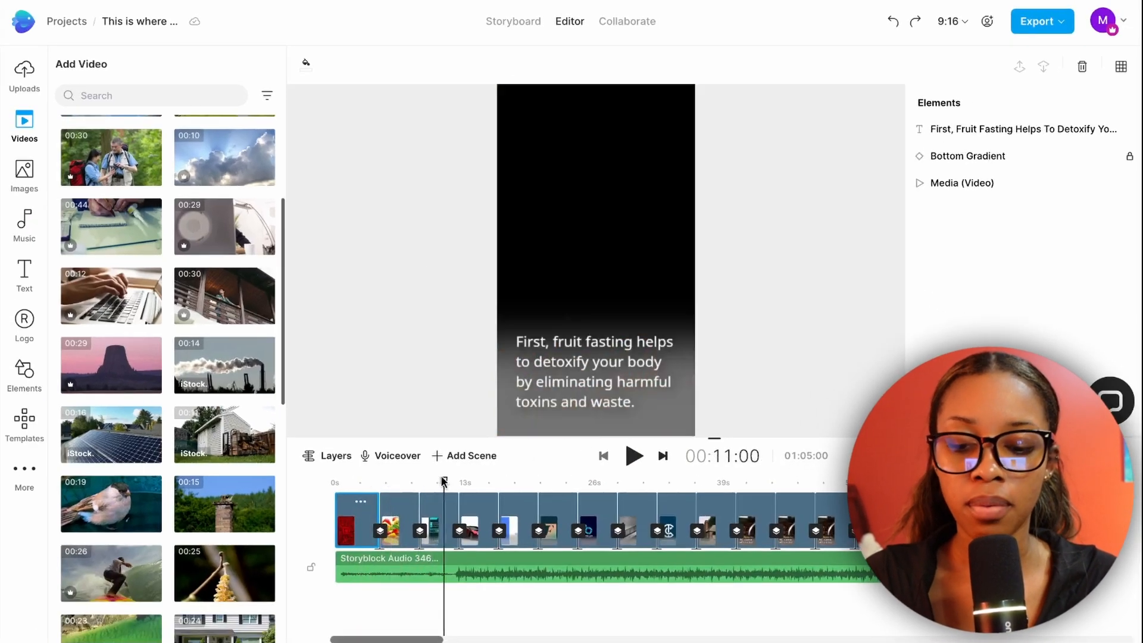
left_click_drag(443, 481, 952, 481)
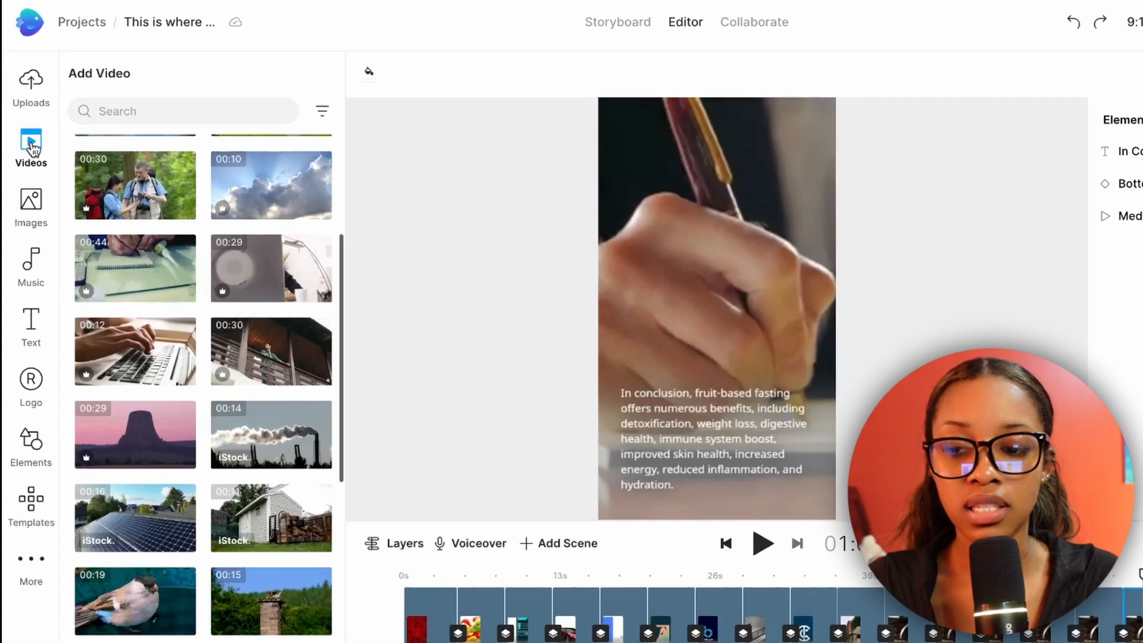
Find fruit images and replace the concluding scene's background video with the picture of two heart-shaped bowls of fruit.
left_click(29, 202)
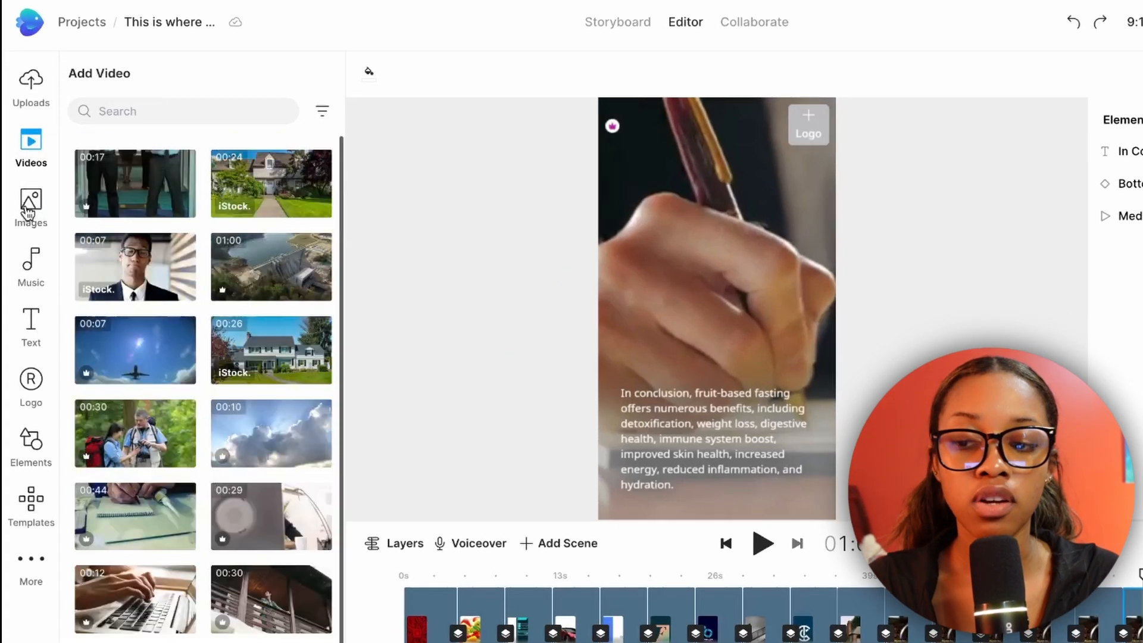
left_click(137, 110)
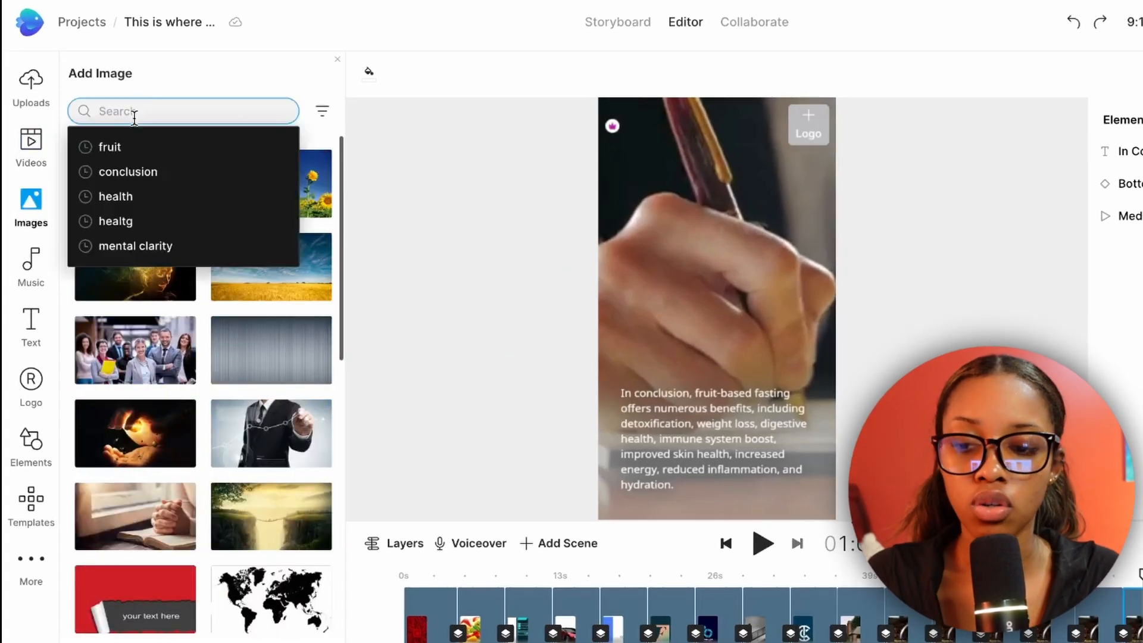
left_click(124, 149)
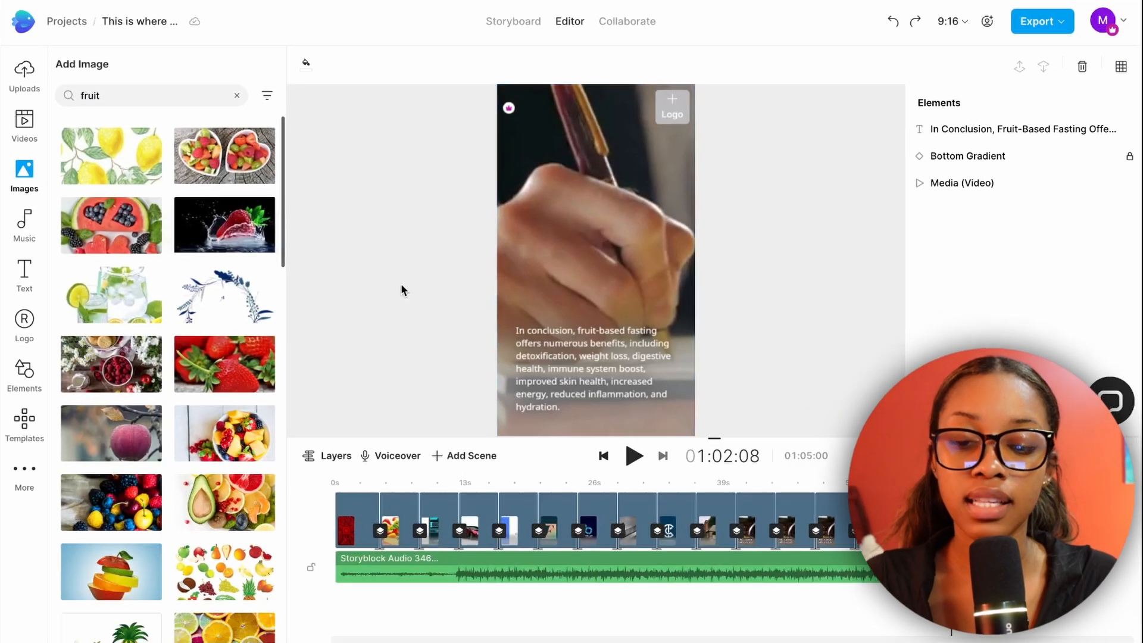
left_click_drag(225, 155, 581, 209)
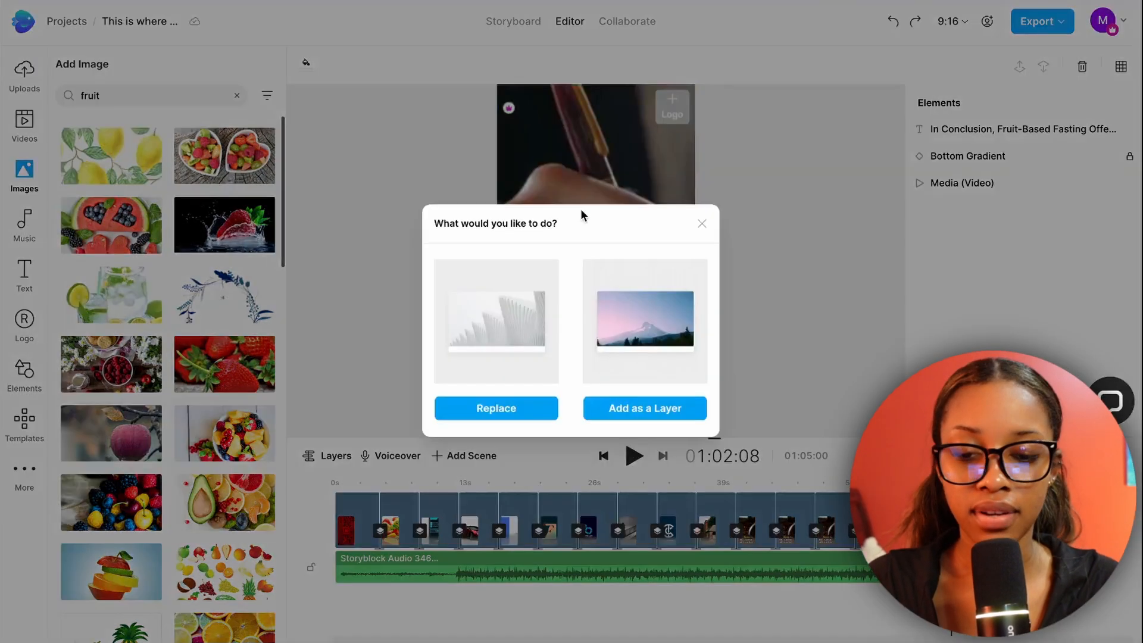
left_click(483, 409)
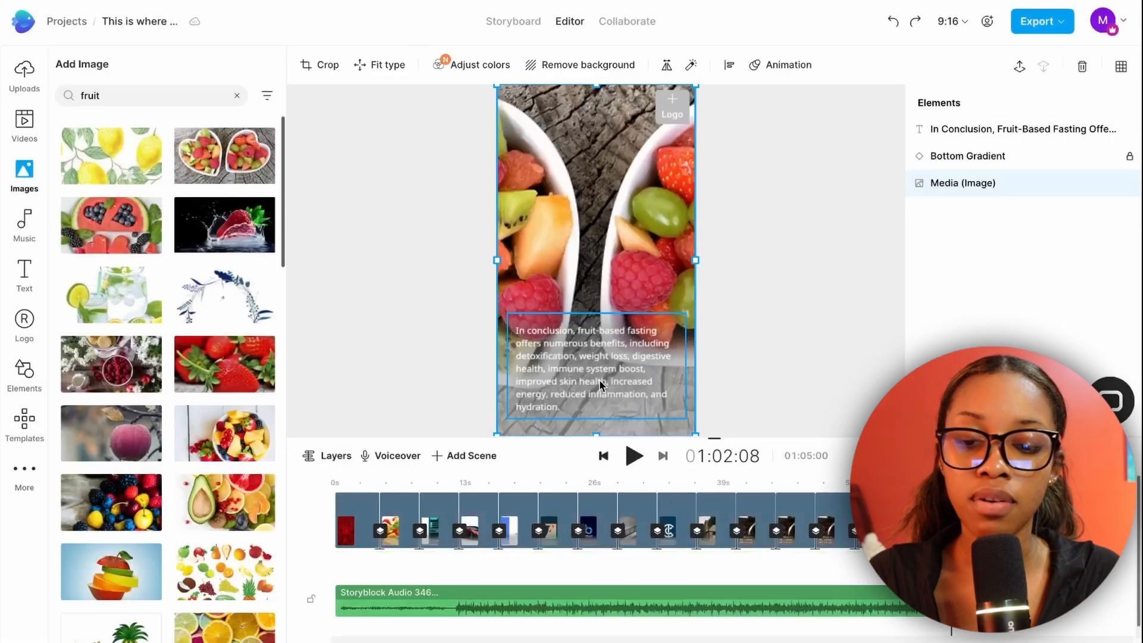
left_click(724, 298)
Delete the Storyblock background music track from the timeline.
mouse_move(950, 482)
left_mouse_down()
mouse_move(892, 482)
mouse_move(967, 483)
left_mouse_up()
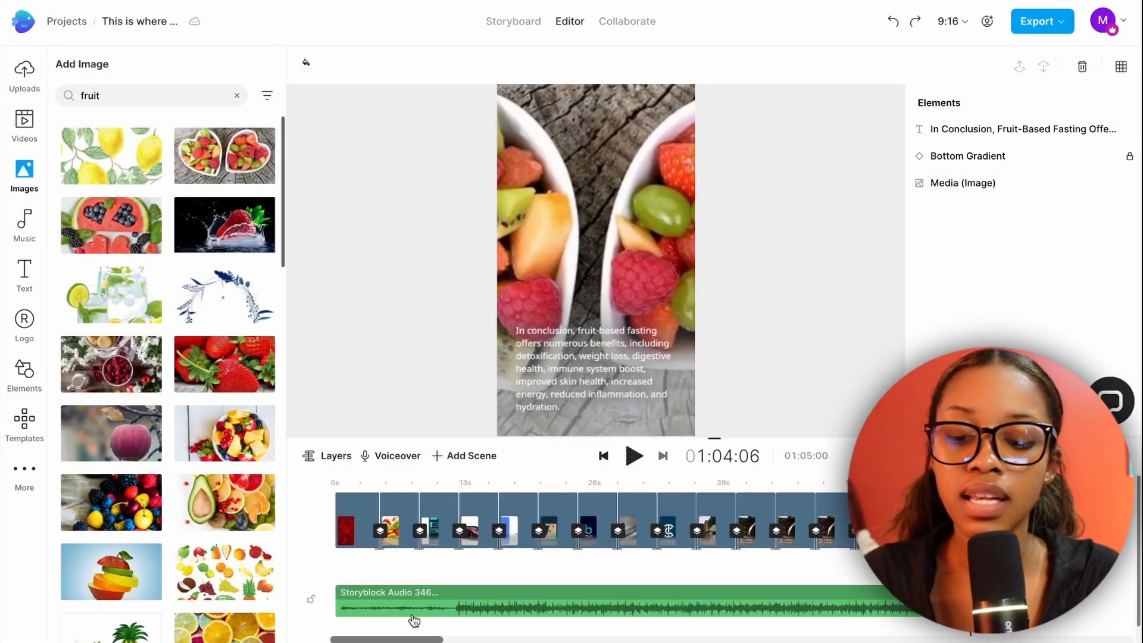
left_click(454, 593)
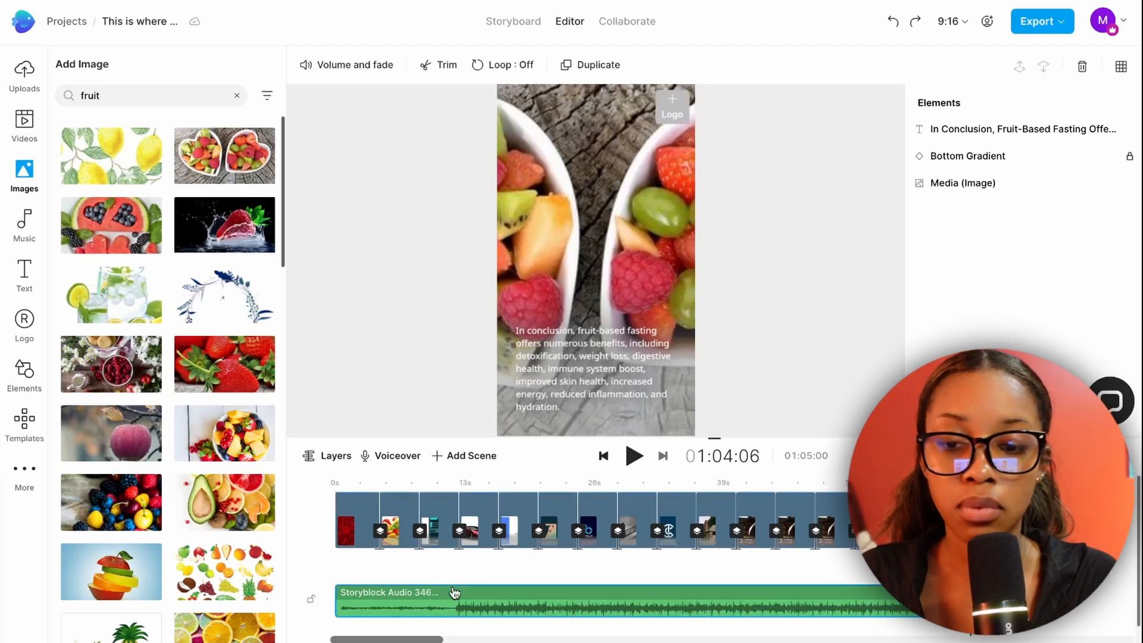
key("Delete")
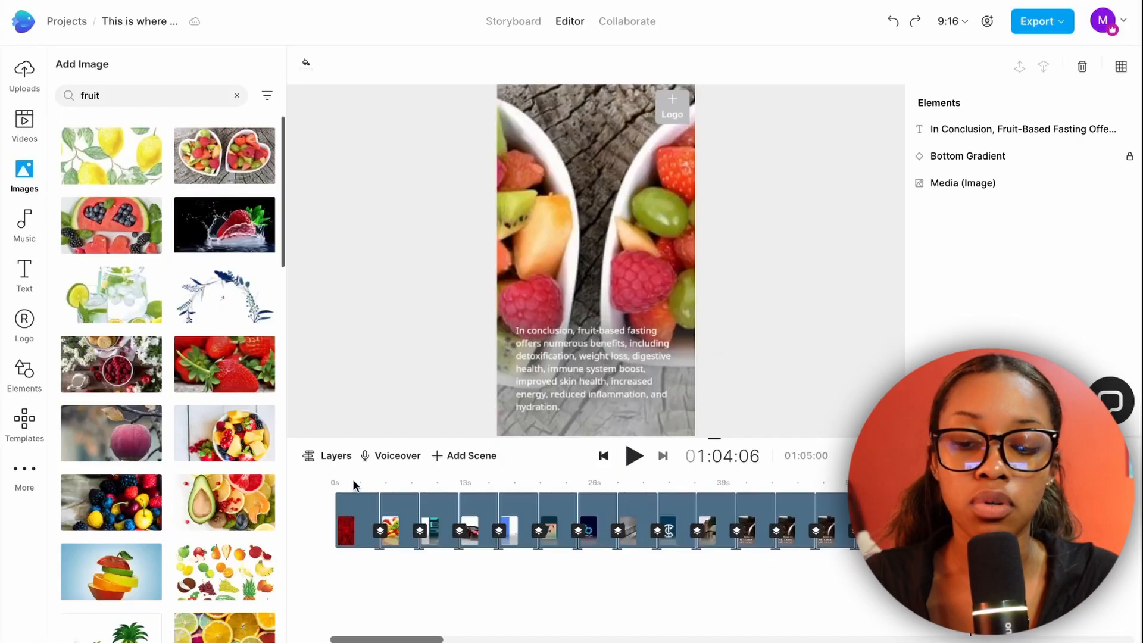
Generate an automated text-to-speech voiceover for the first scene with the Nathan voice.
left_click(355, 482)
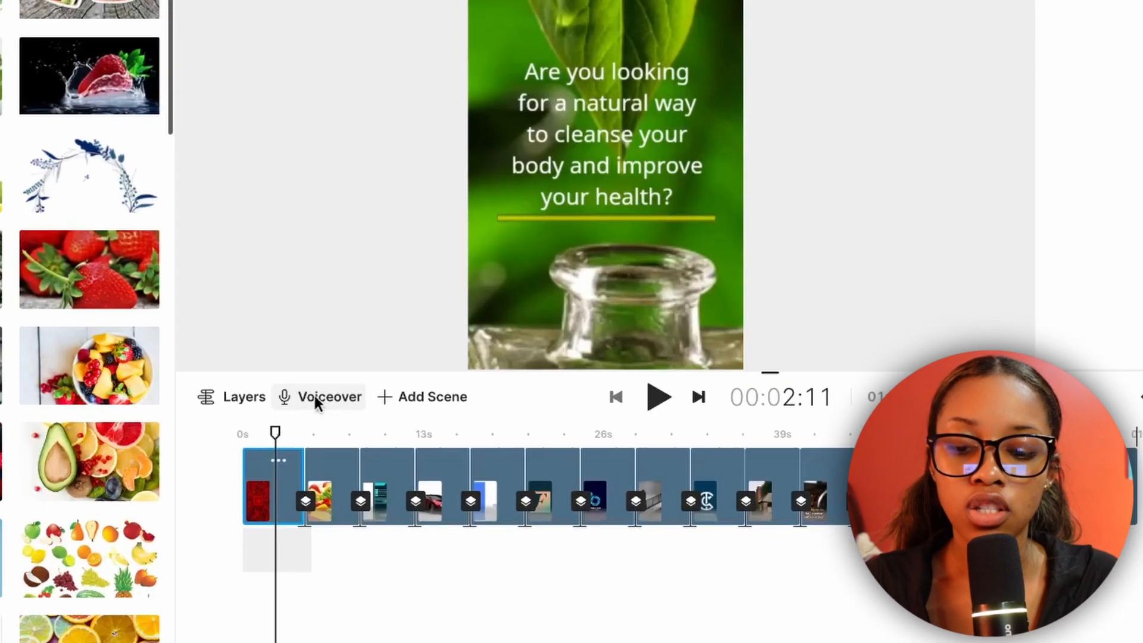
left_click(375, 454)
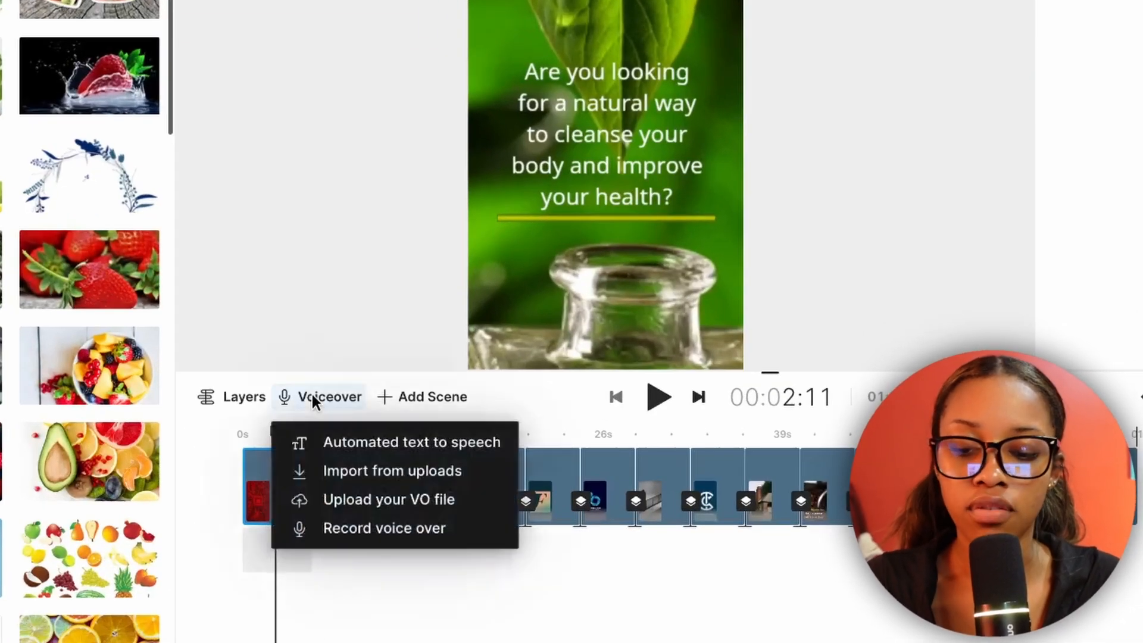
left_click(344, 442)
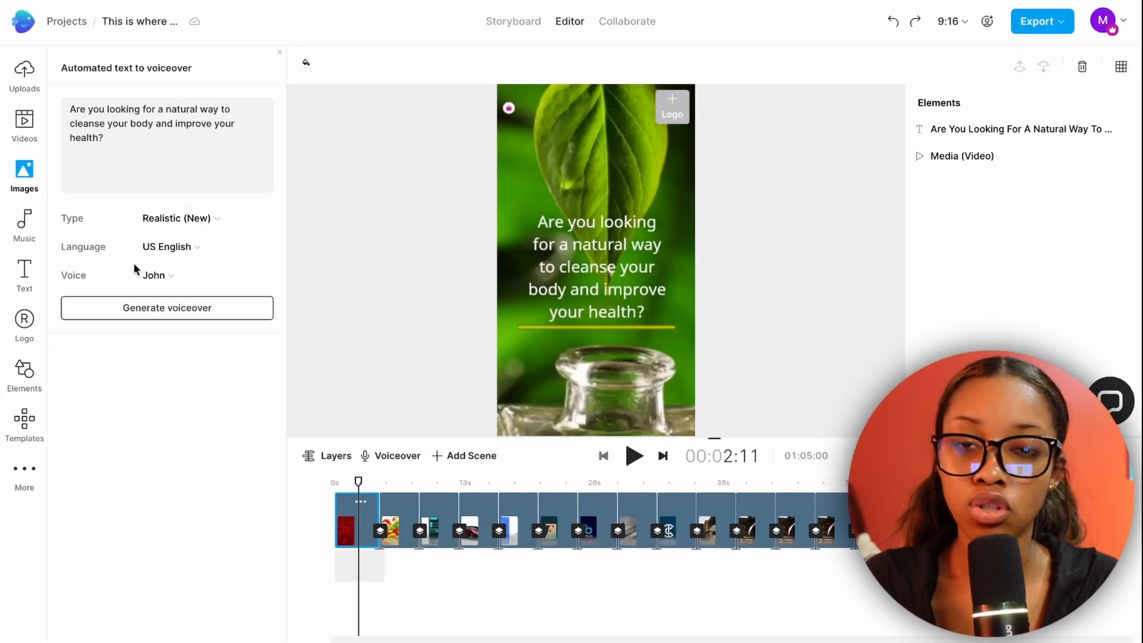
left_click(256, 277)
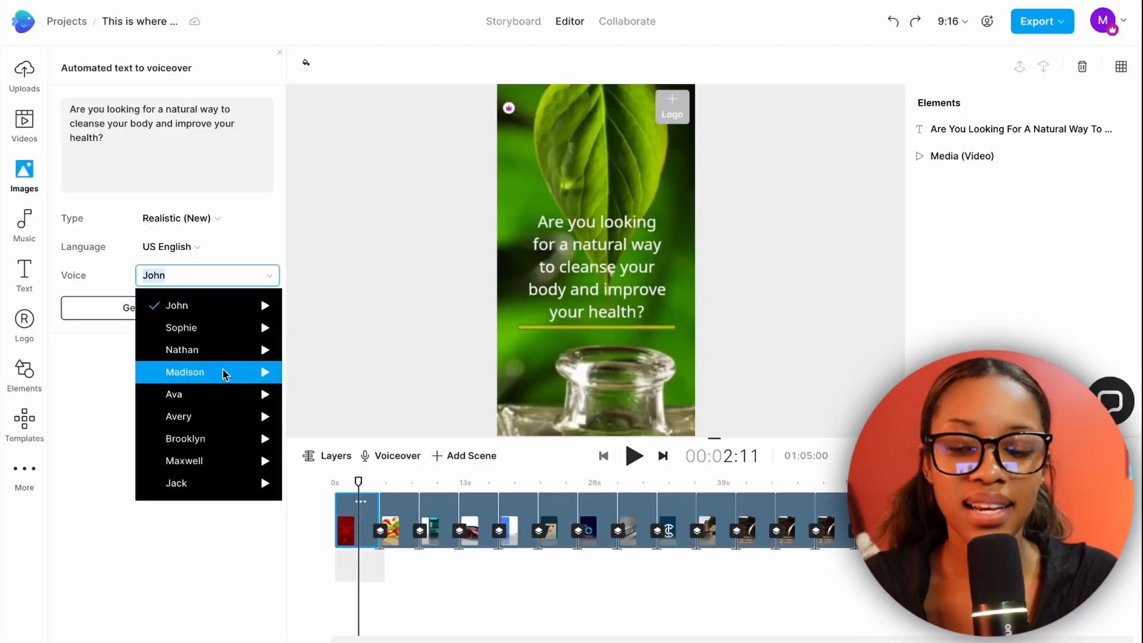
left_click(212, 349)
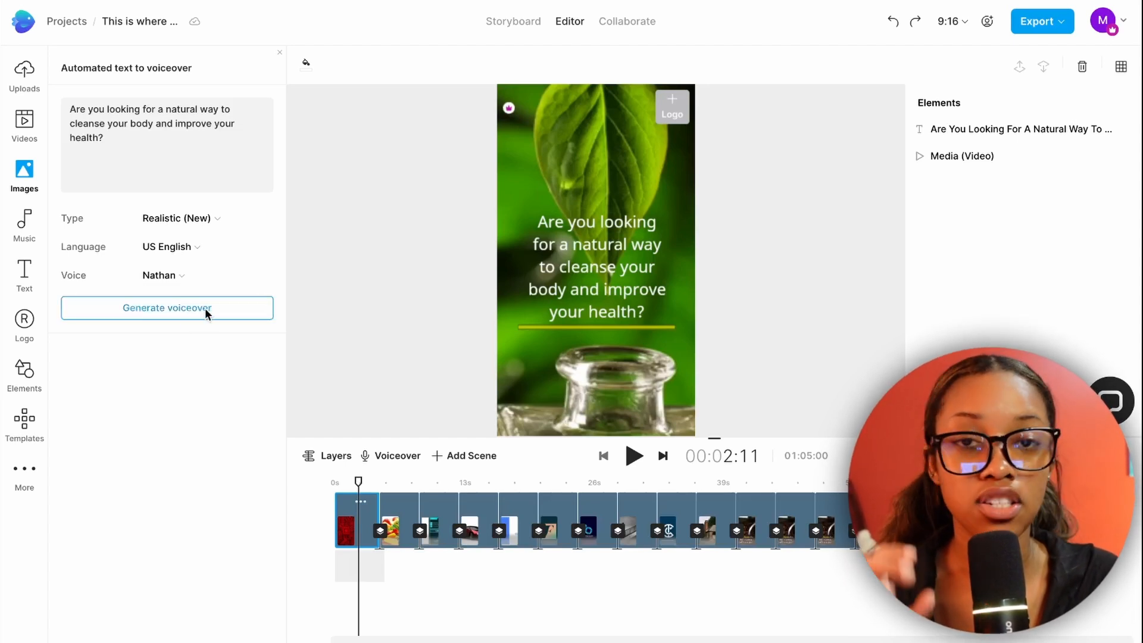
left_click(205, 308)
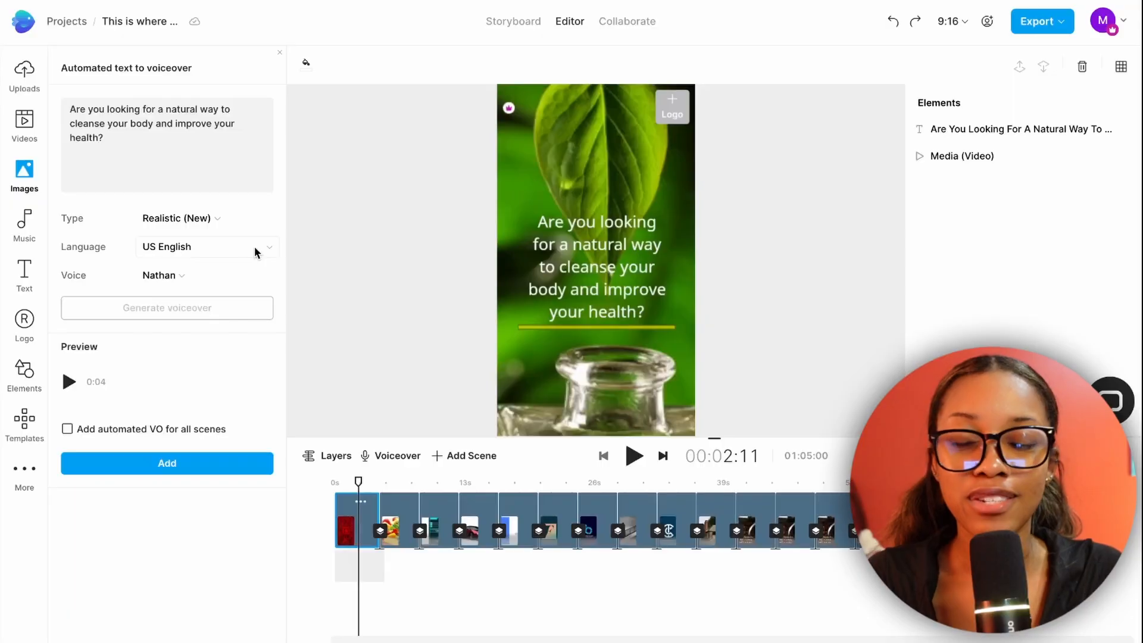
Check the available voiceover languages, keep US English, and add the automated voiceover to all scenes.
left_click(257, 252)
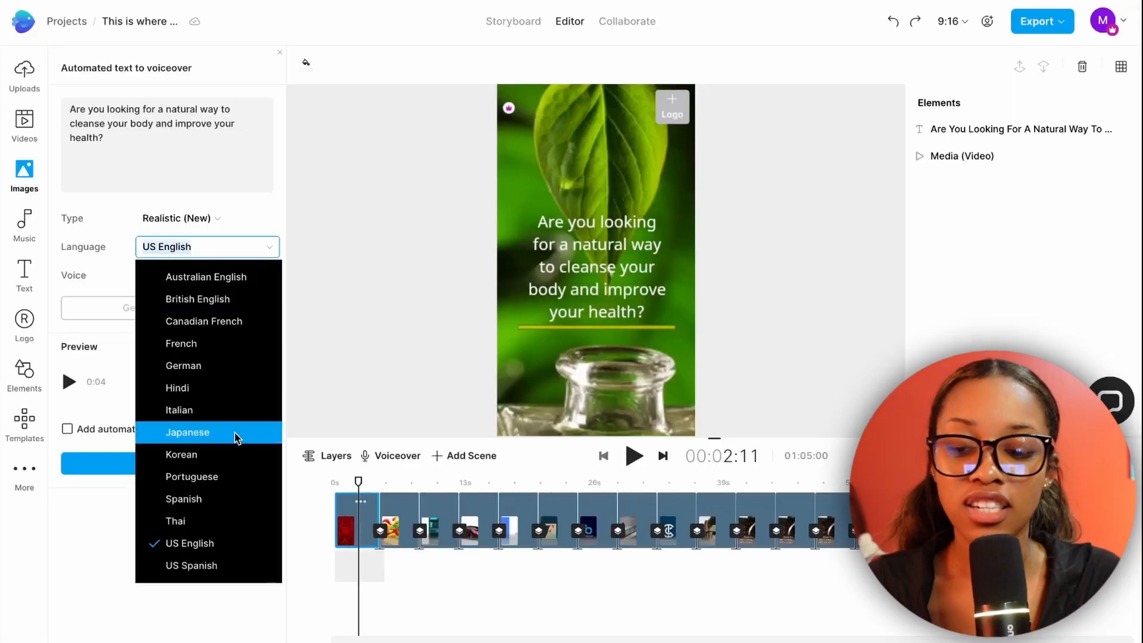
left_click(123, 533)
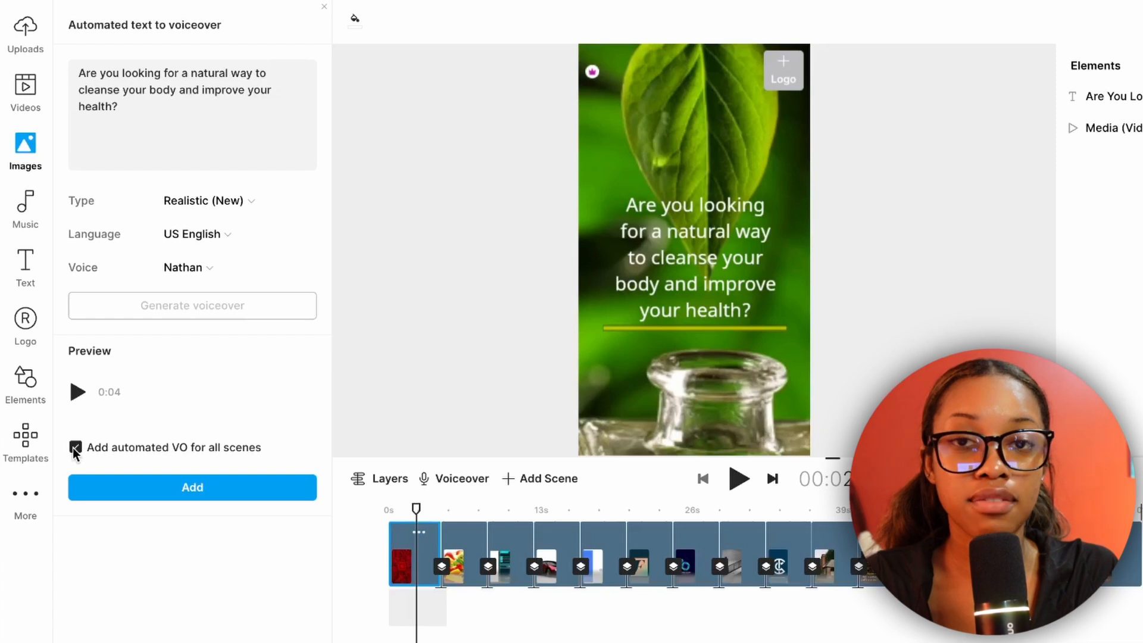
left_click(156, 491)
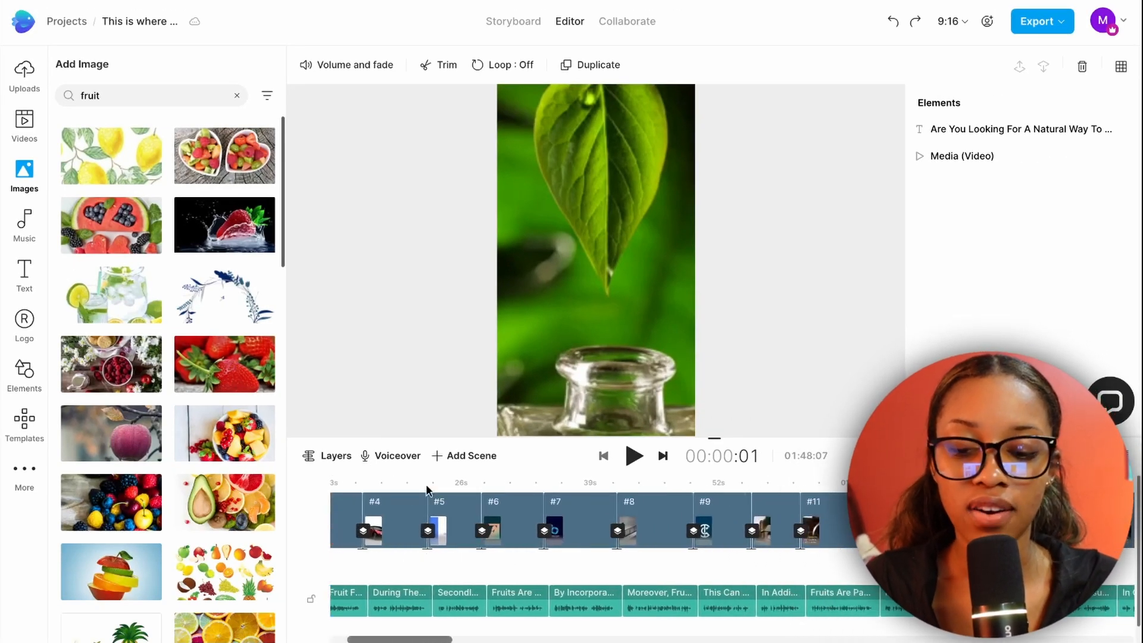
Review the voiceover clips along the timeline and play back the first scene with the sound turned up.
scroll(661, 543, "right", 10)
scroll(660, 542, "right", 2)
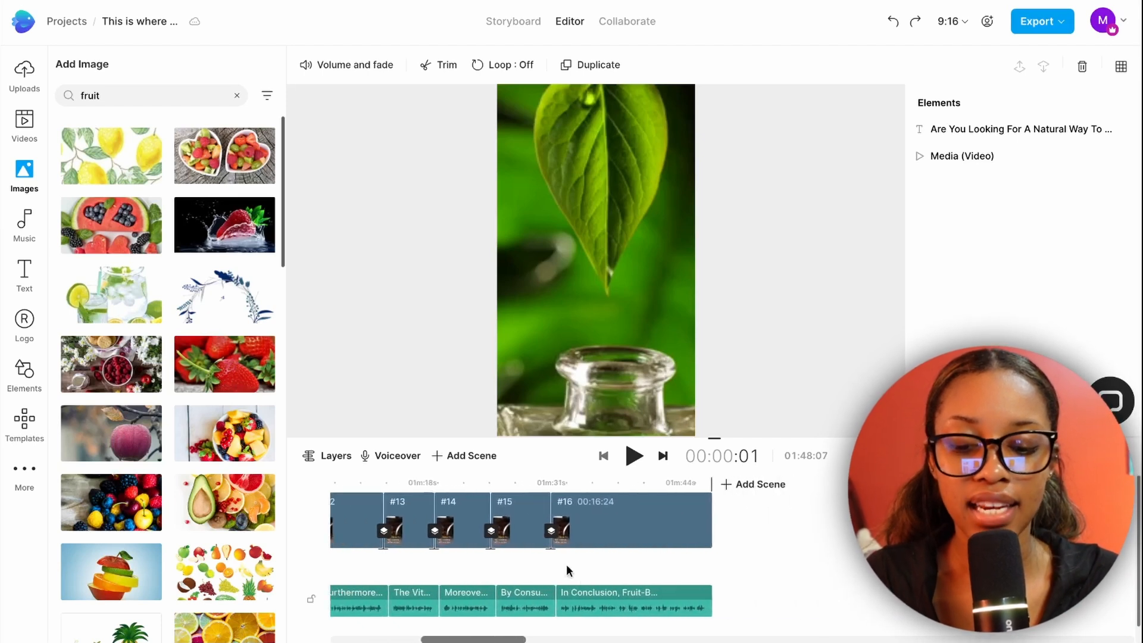
scroll(527, 571, "left", 12)
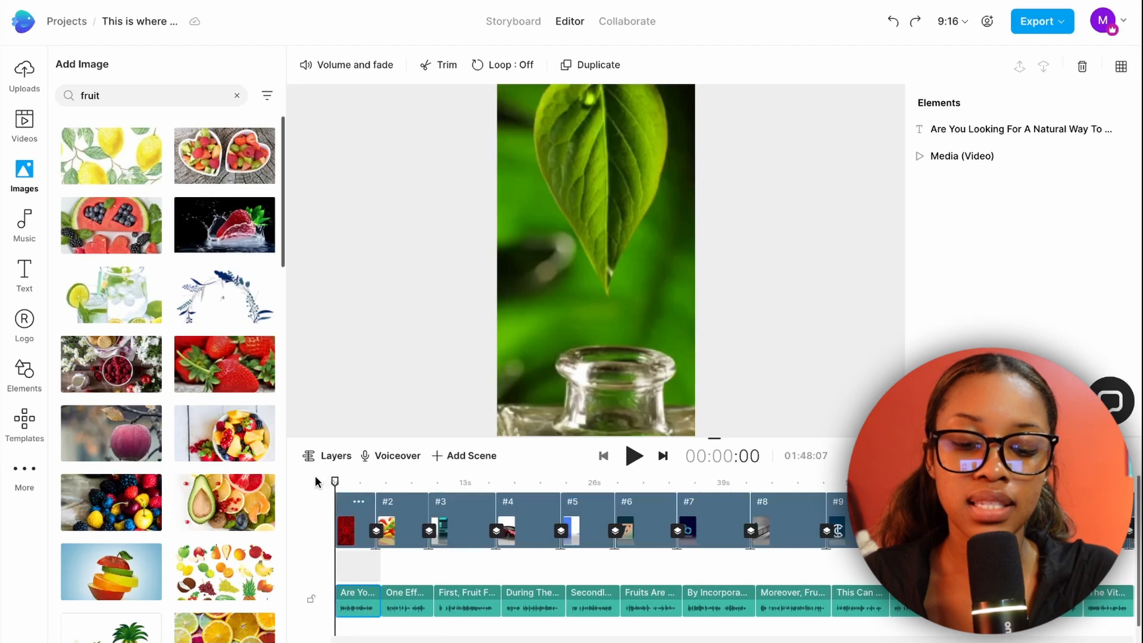
key("XF86AudioRaiseVolume")
key("space")
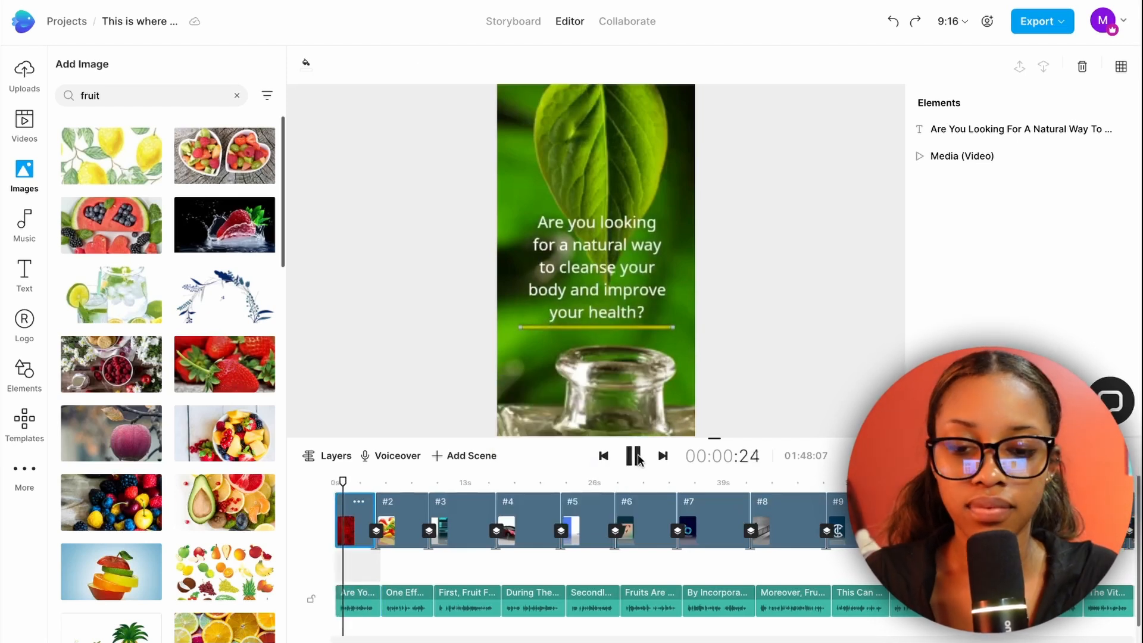
key("XF86AudioRaiseVolume")
key("XF86AudioRaiseVolume")
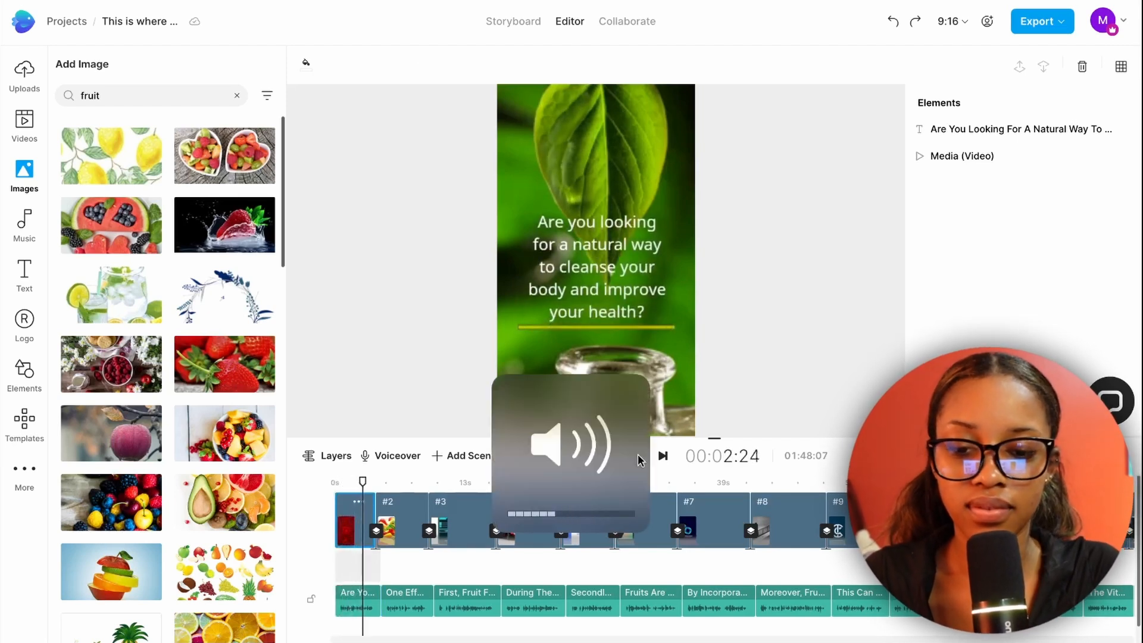
left_click_drag(360, 477, 326, 468)
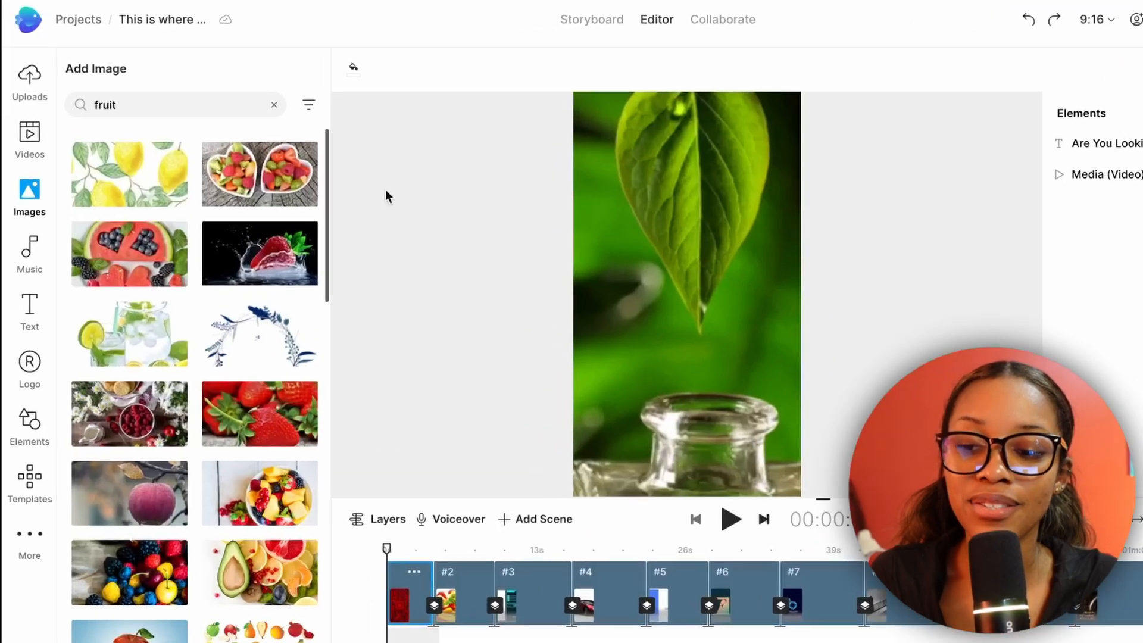
Open the project's uploaded media, check the third scene, and return the playhead to the first scene.
left_click(24, 86)
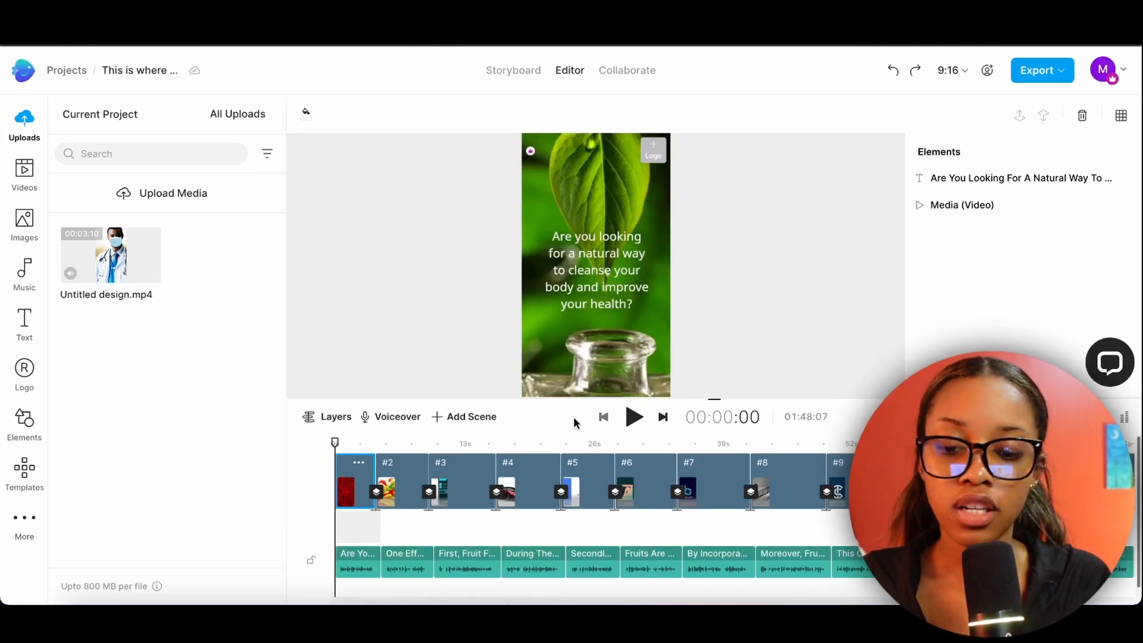
left_click(412, 445)
left_click(470, 444)
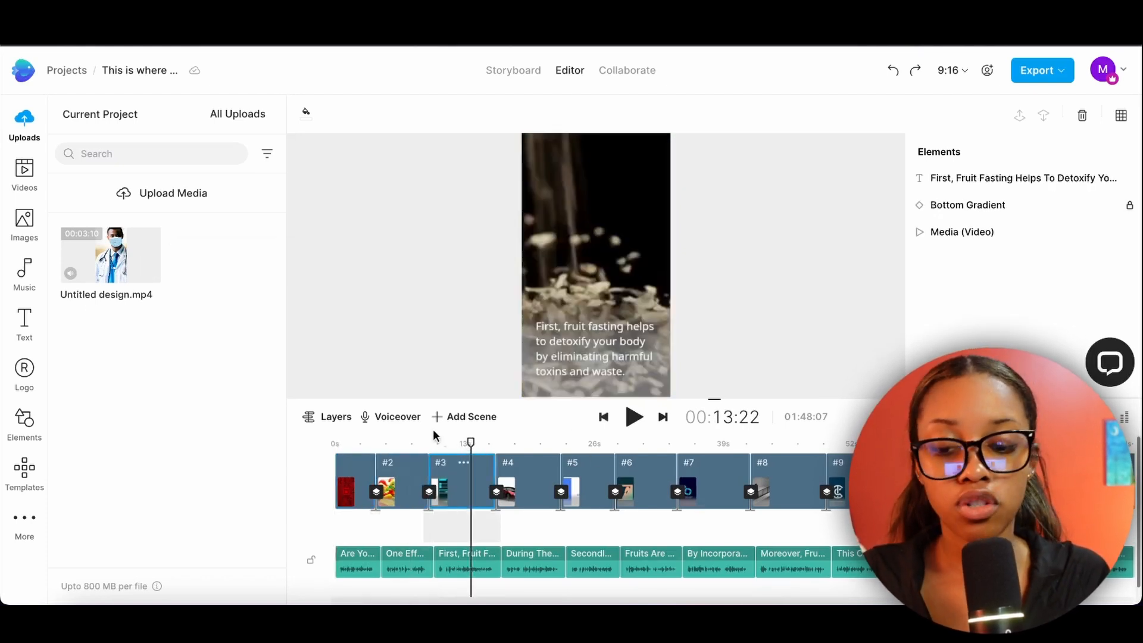
left_click(357, 444)
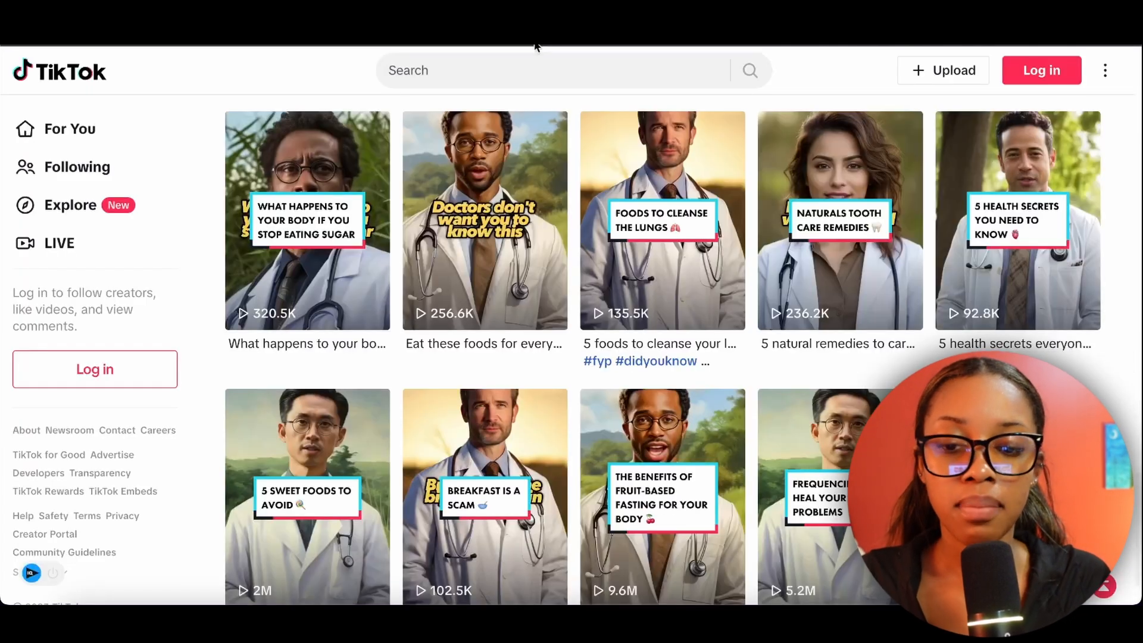
Switch to the TikTok page and browse its AI doctor videos for reference.
scroll(740, 274, "up", 2)
scroll(740, 274, "down", 4)
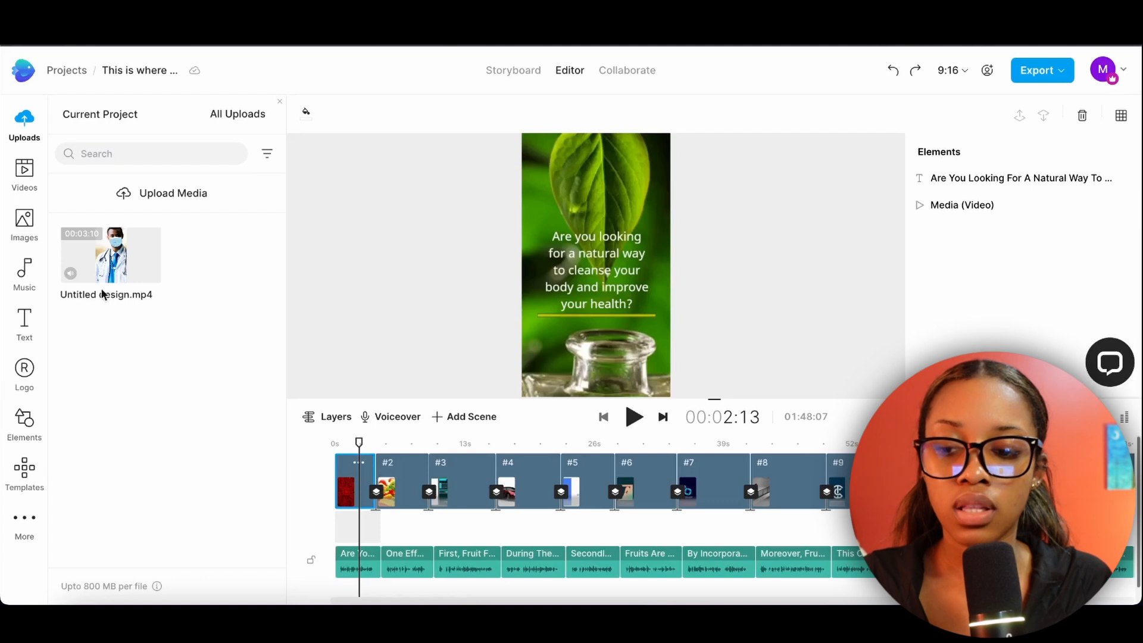
Replace the first scene's media in InVideo with the masked doctor clip Untitled design.mp4, mute the clip, and preview the scene.
left_click_drag(111, 256, 547, 205)
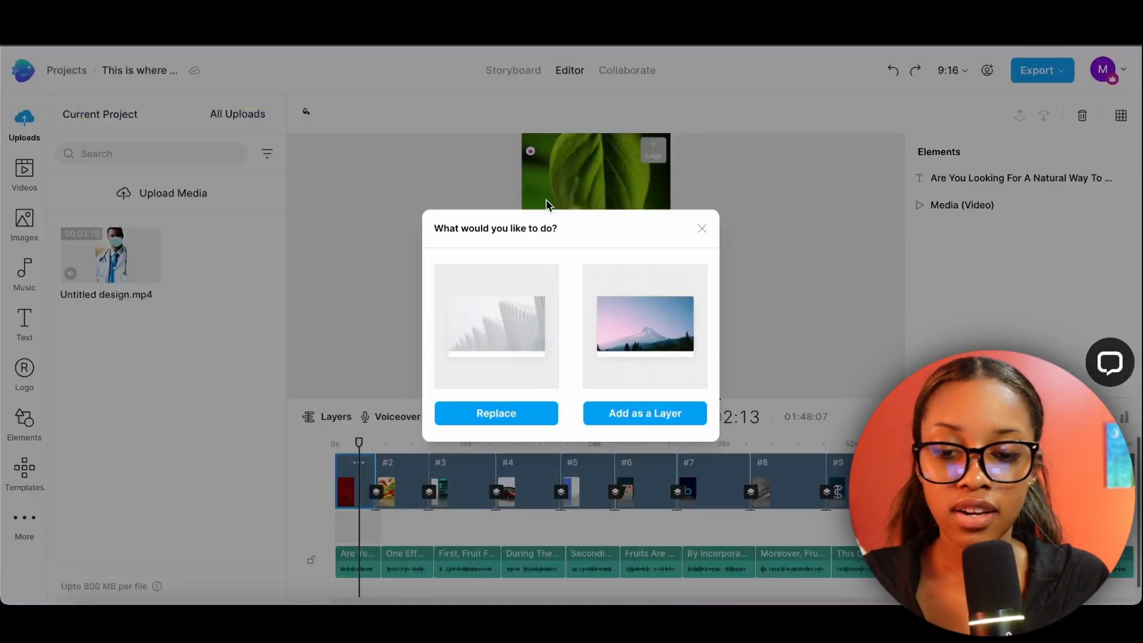
left_click(493, 412)
left_click(957, 565)
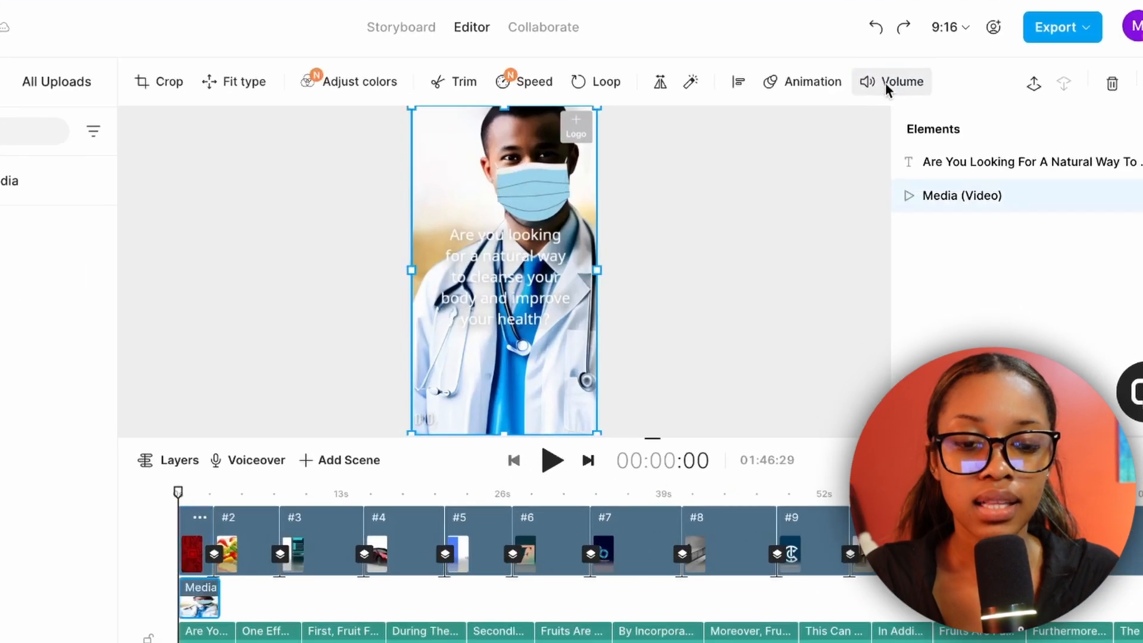
left_click(904, 116)
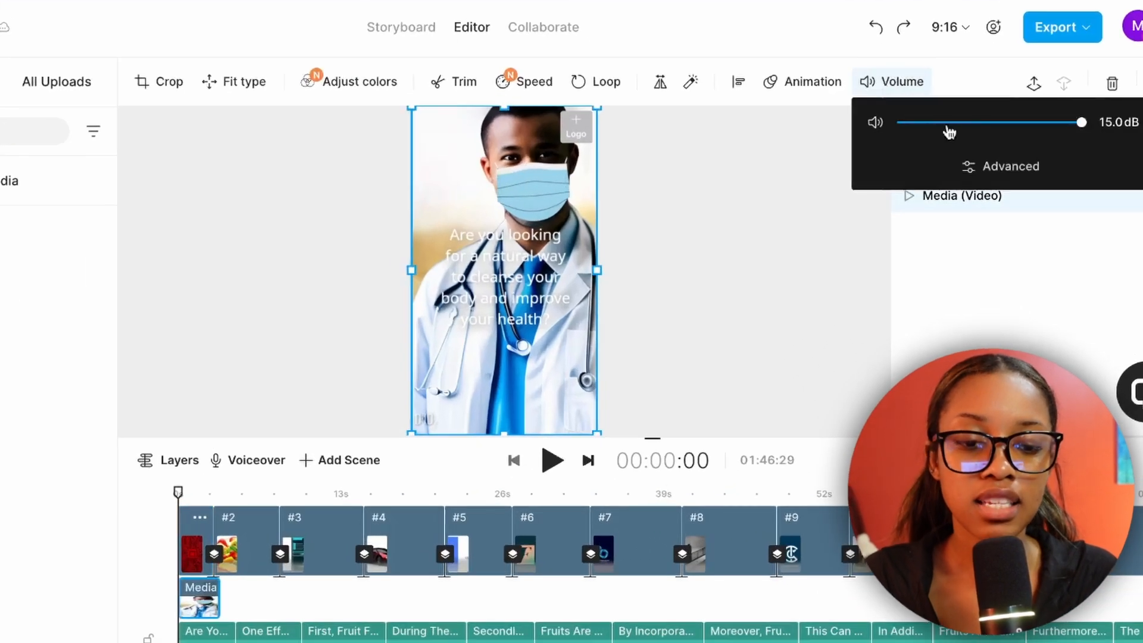
left_click(674, 234)
left_click(552, 460)
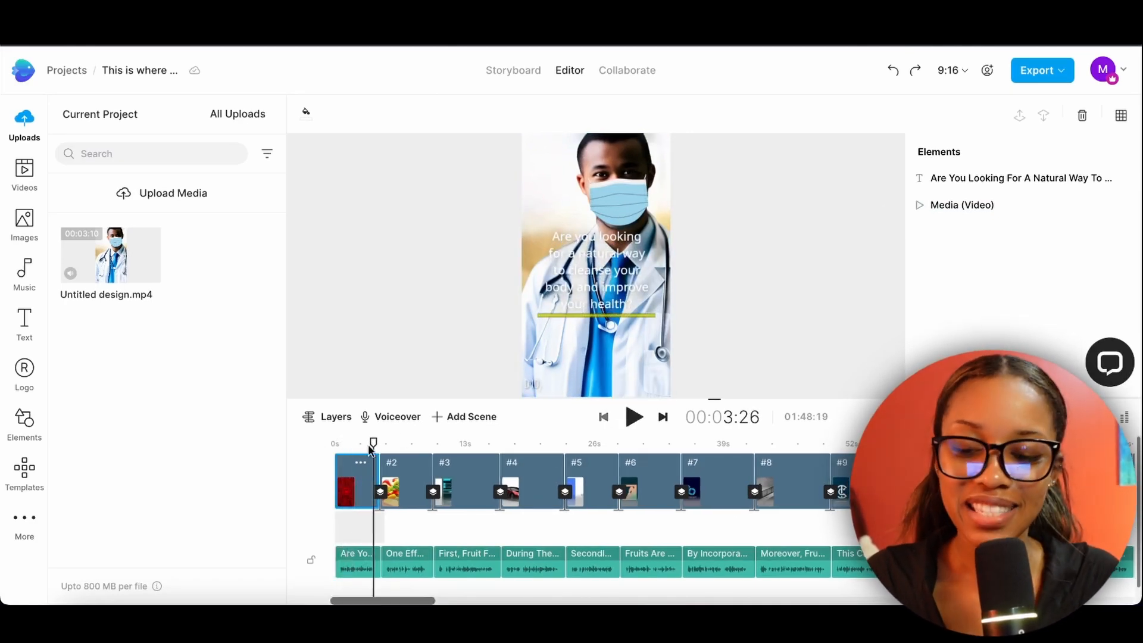
Replace the "In addition, fruit fasting" scene's media with Untitled design.mp4, mute the clip, and play back that part.
left_click_drag(374, 447, 475, 414)
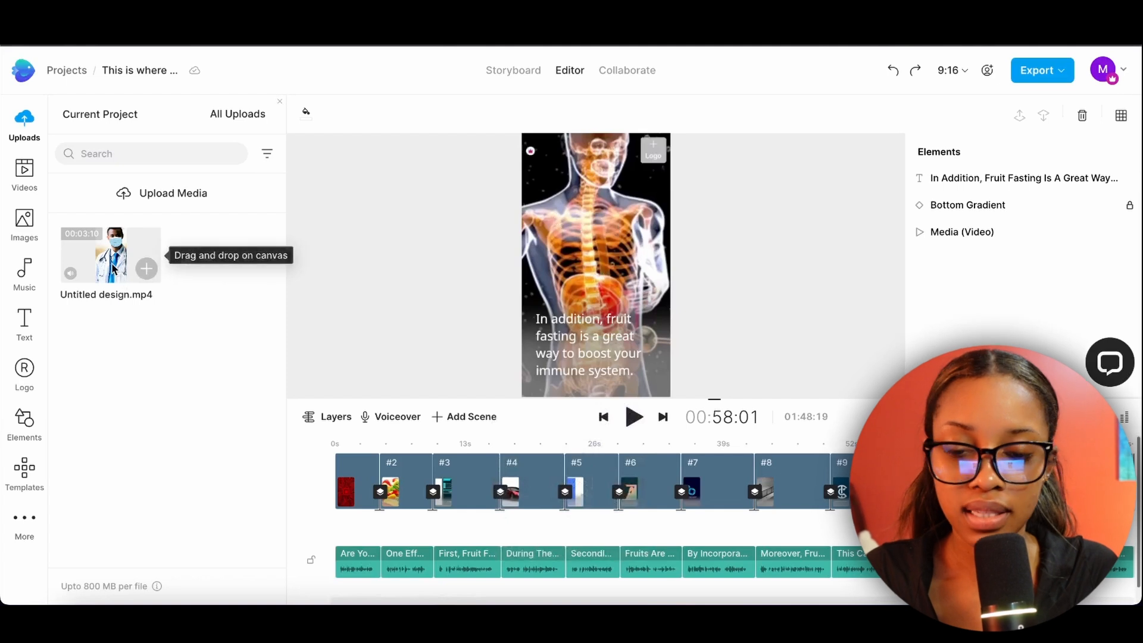
left_click_drag(112, 268, 548, 268)
left_click(503, 411)
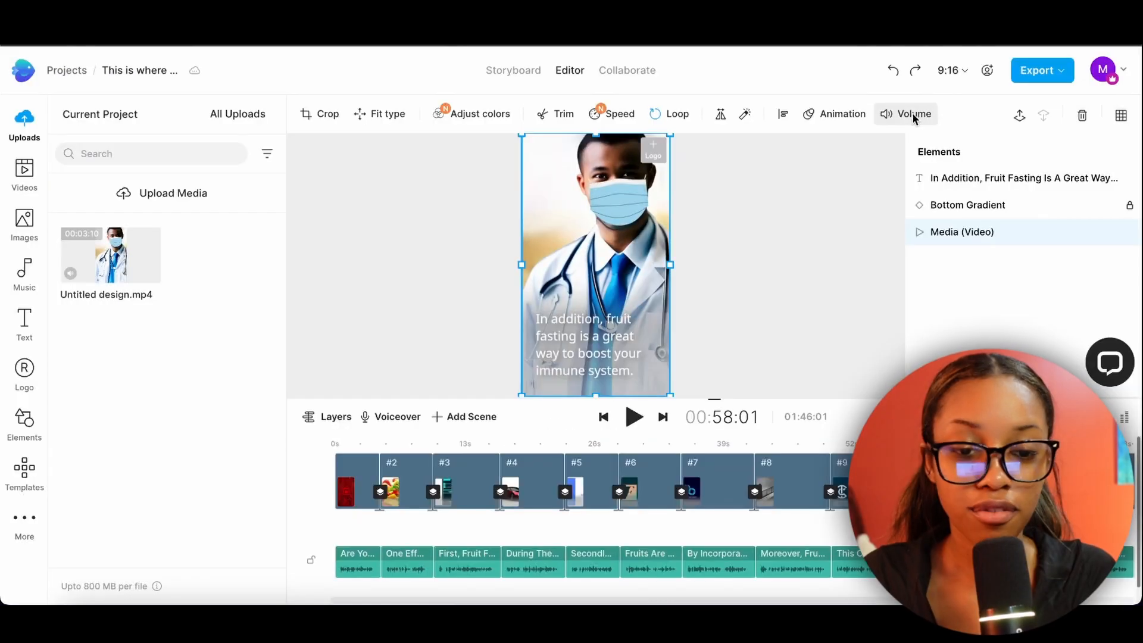
left_click(906, 114)
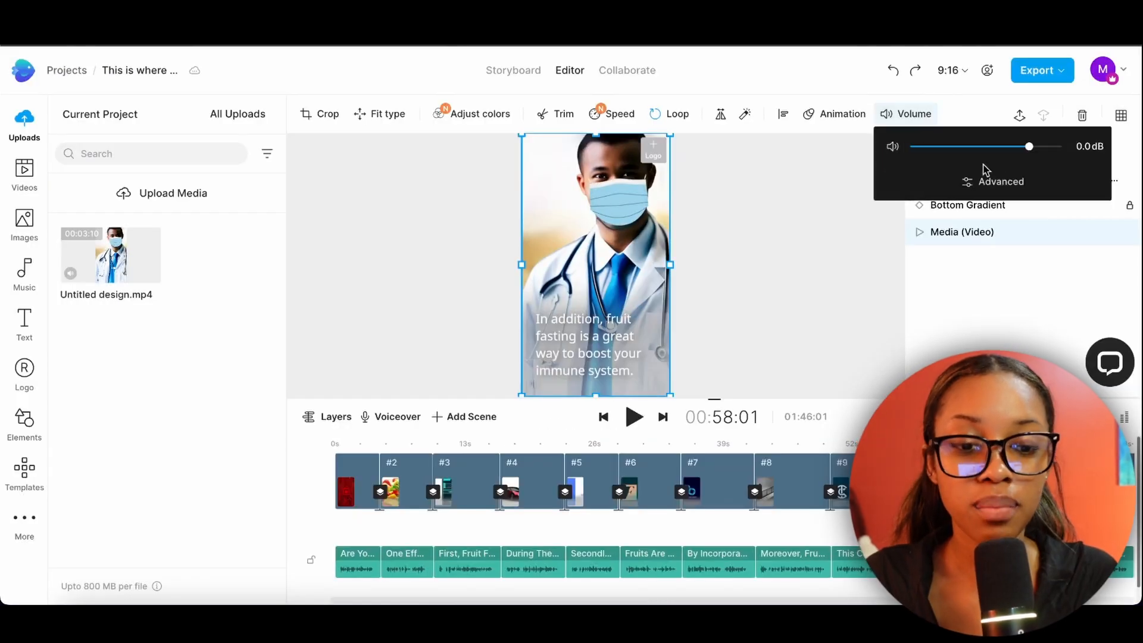
left_click(758, 267)
key("space")
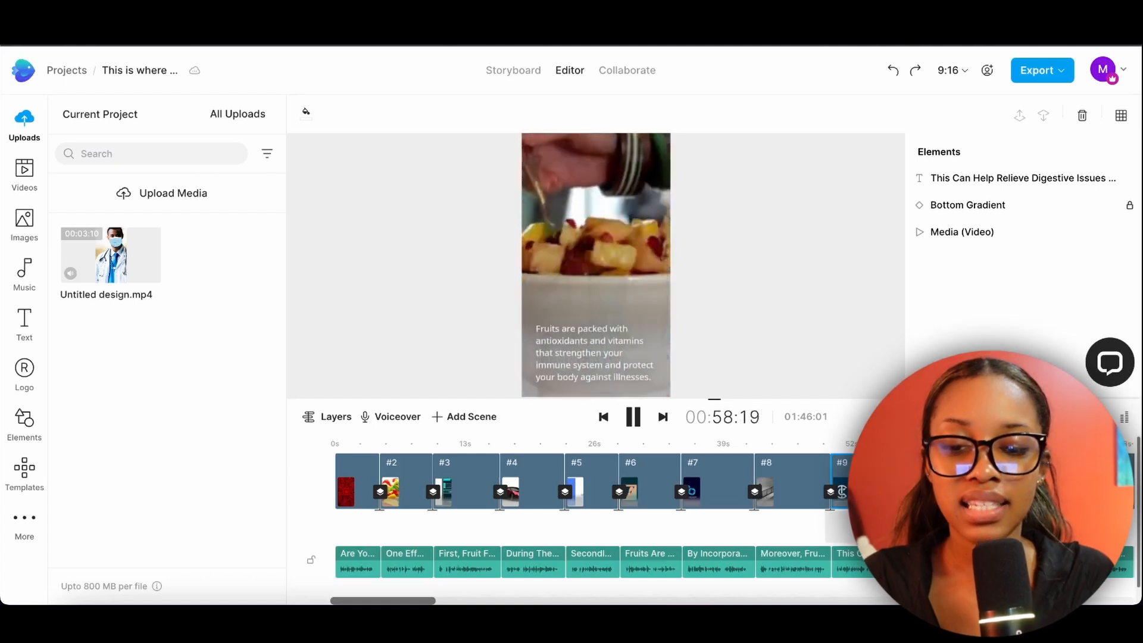
key("space")
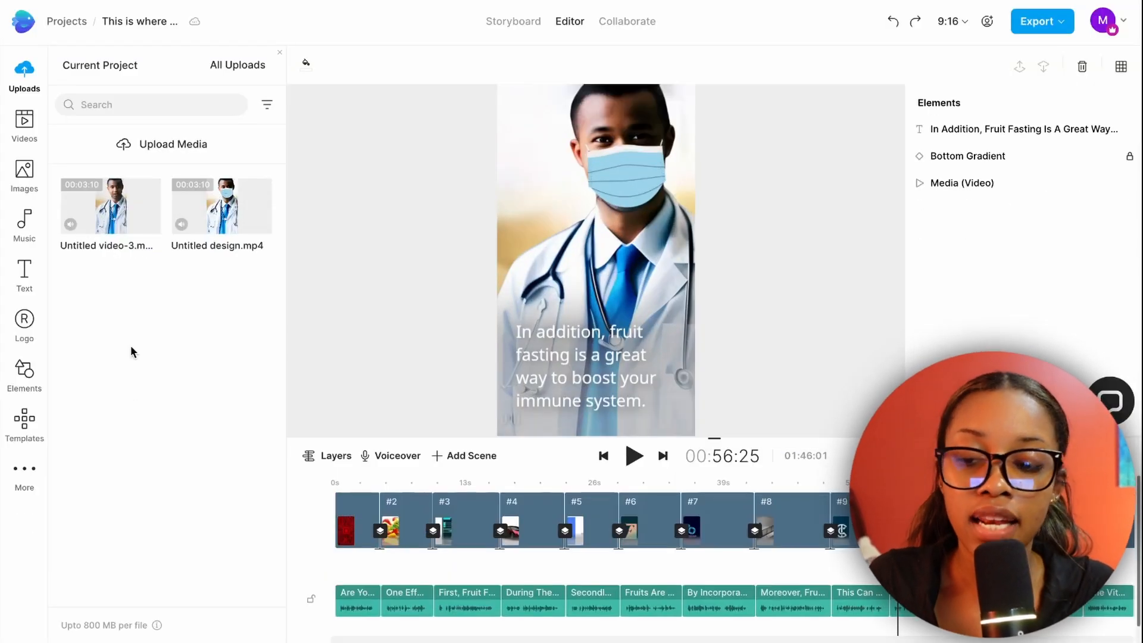
Replace the masked doctor in the "In addition, fruit fasting" scene with the unmasked clip Untitled video-3.
mouse_move(101, 204)
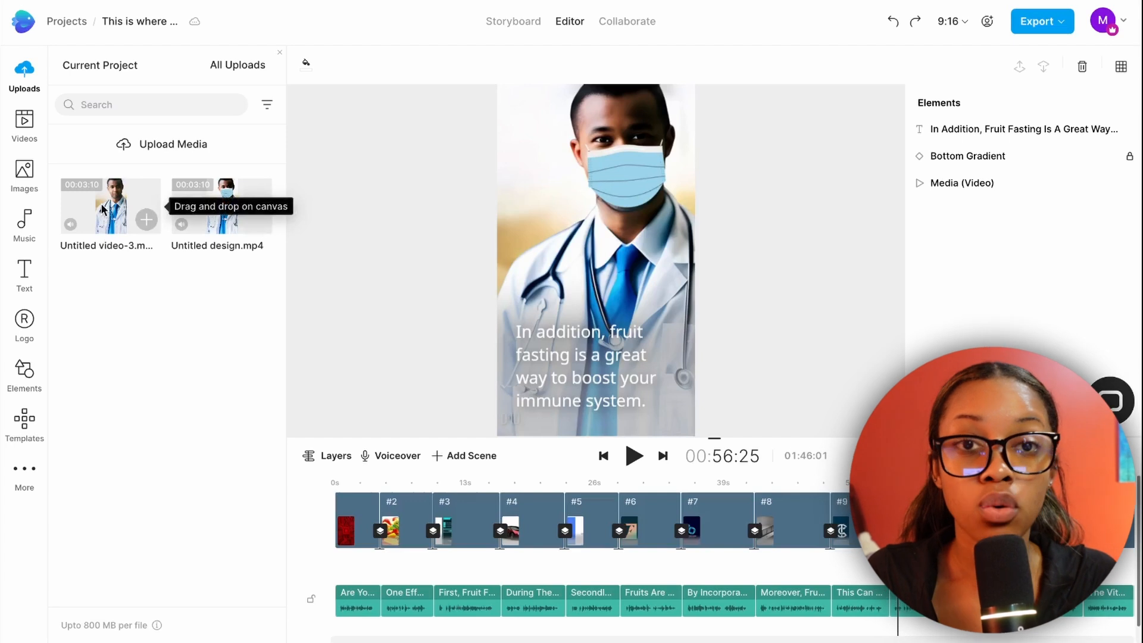
left_click_drag(374, 210, 558, 205)
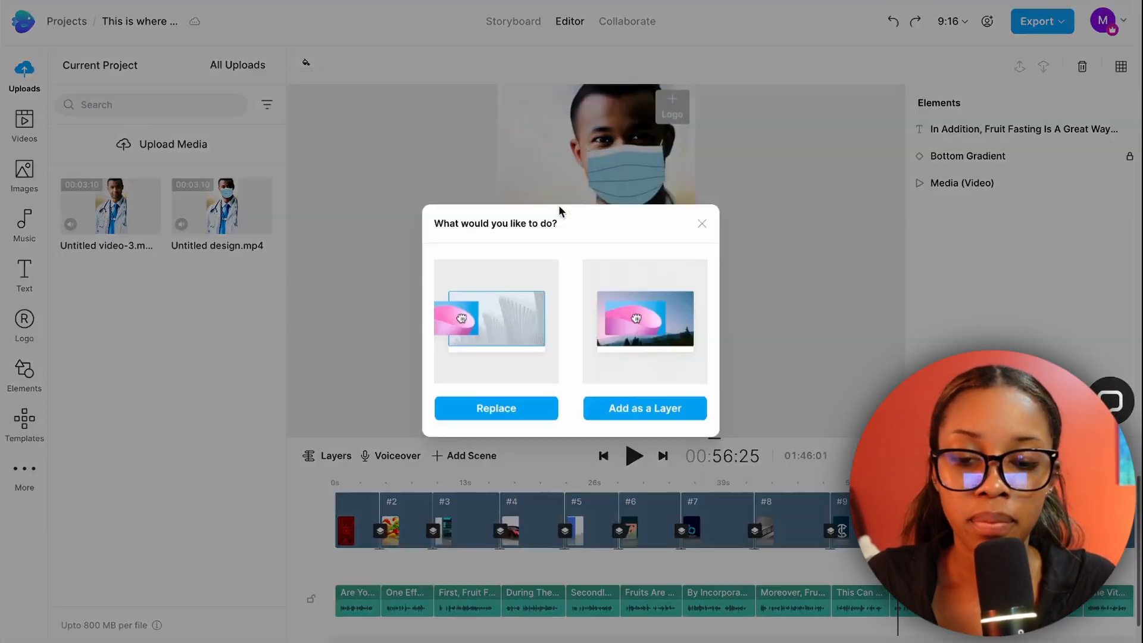
left_click(507, 410)
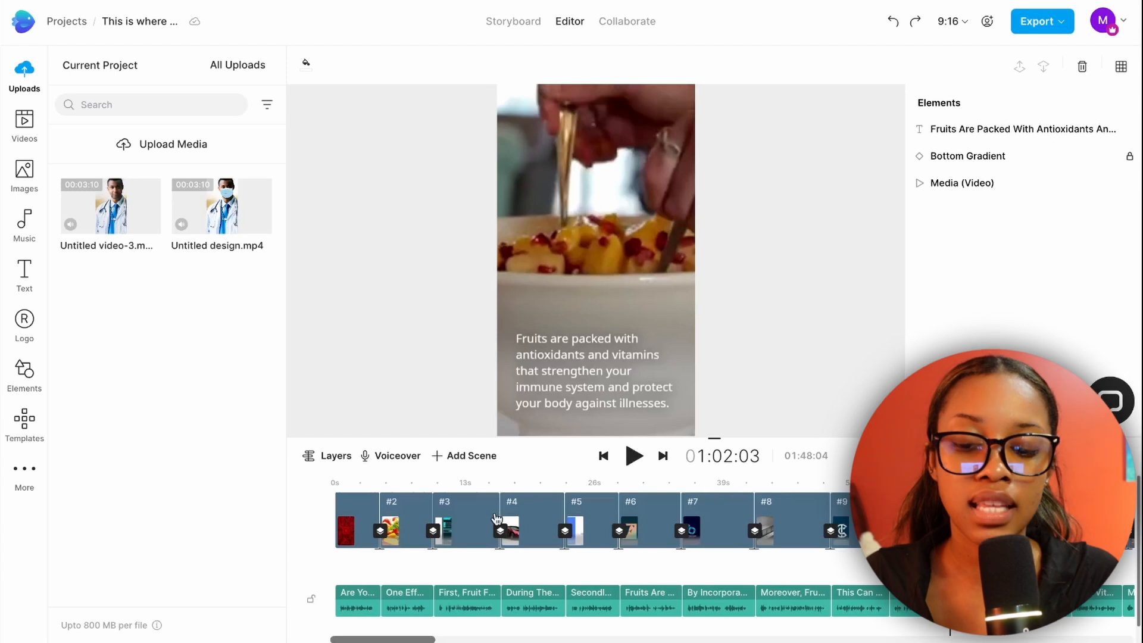
Check the unmasked doctor in the first and third scenes and open the export options.
left_click(357, 483)
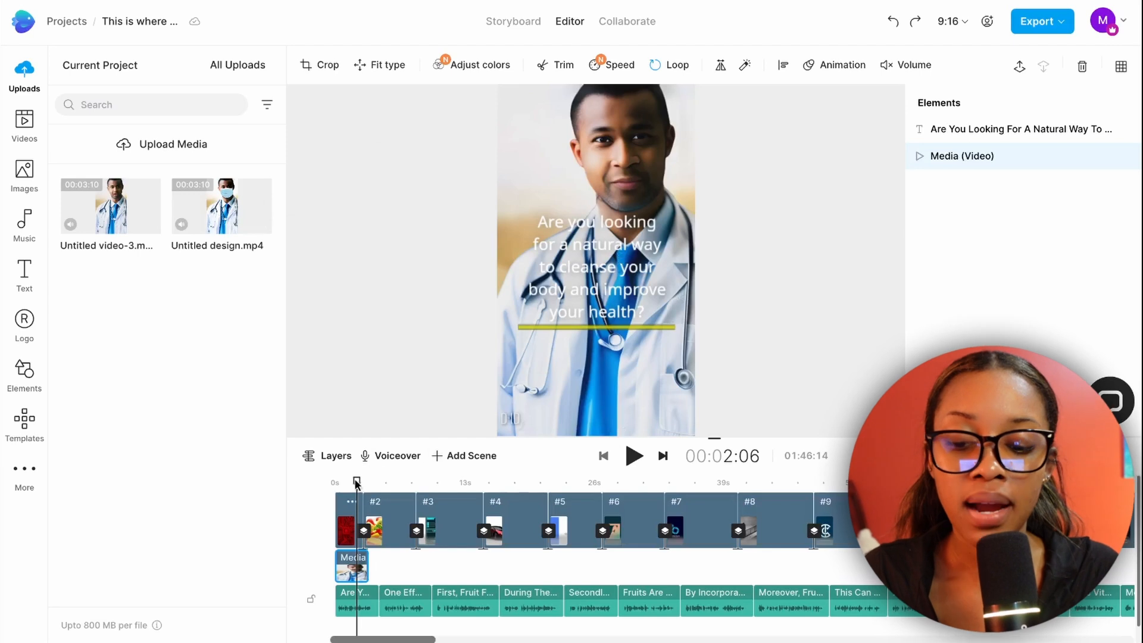
left_click_drag(358, 480, 476, 487)
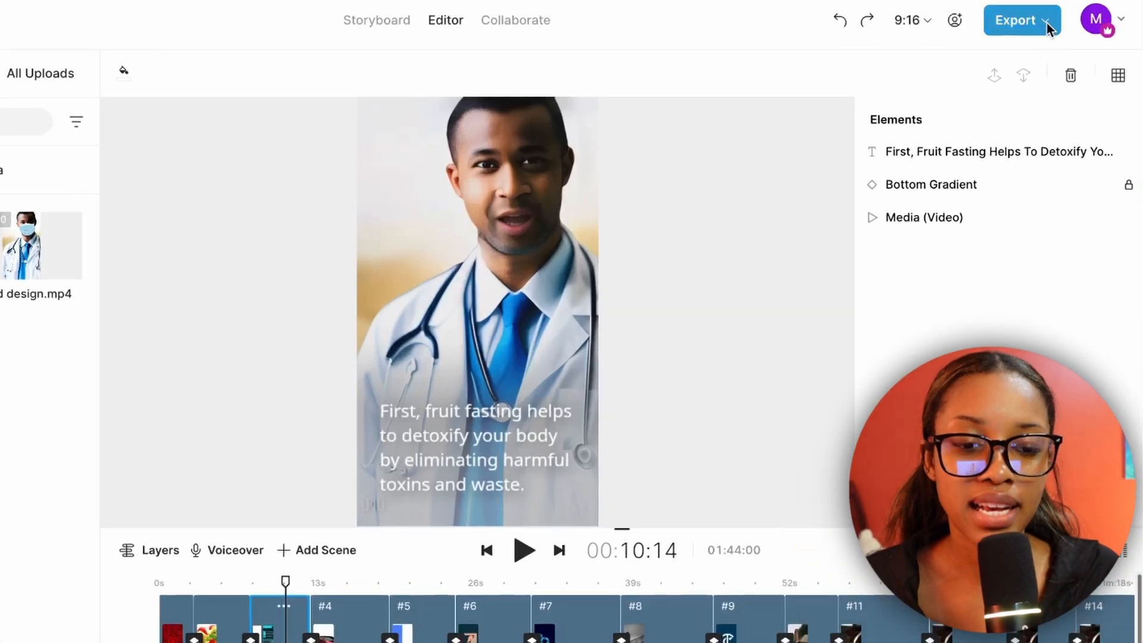
left_click(1060, 21)
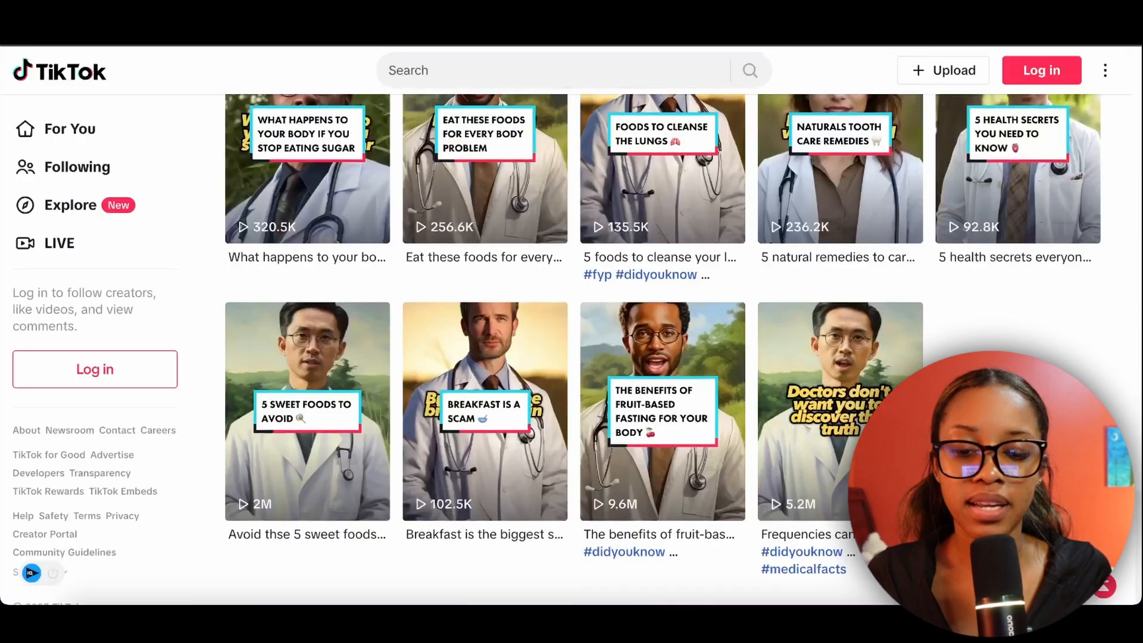
Switch back to the TikTok page and look through its range of health video topics.
scroll(659, 288, "up", 3)
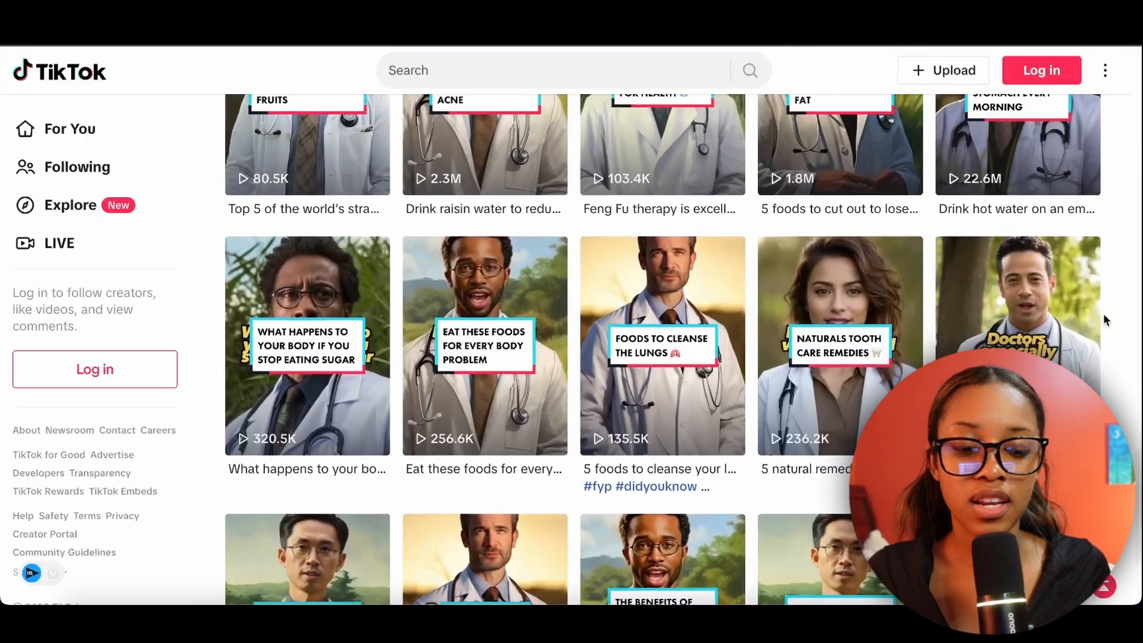
scroll(659, 288, "down", 4)
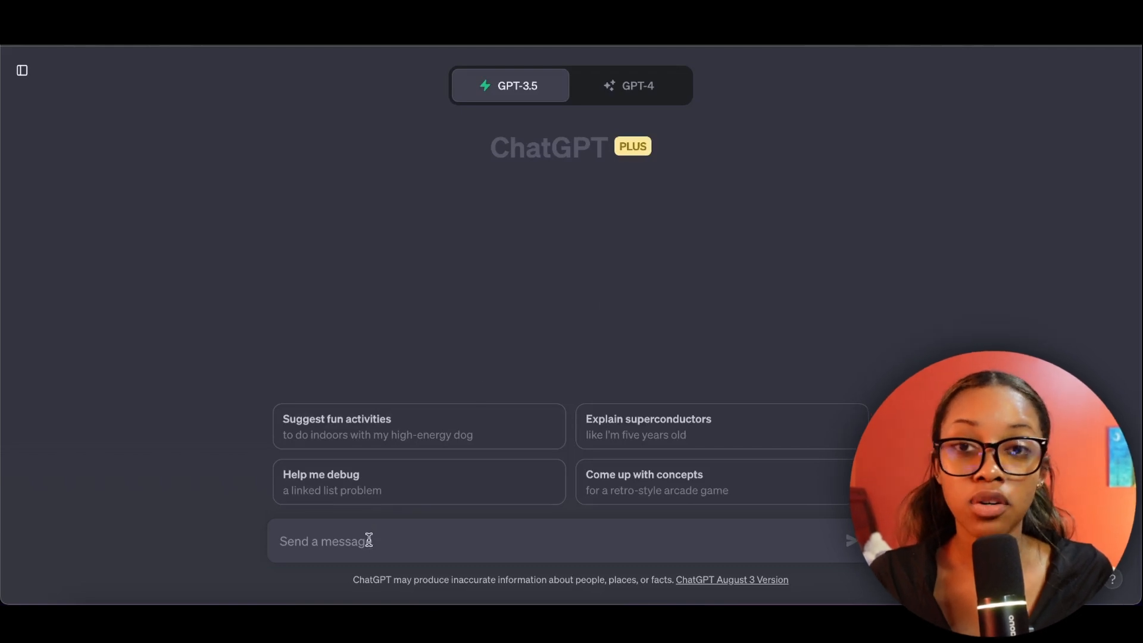
Ask ChatGPT "give me video ideas for a faceless tiktok page about health and wellness" and read through the answer.
type("give me video ideas for a faceless tiktok page about health and wellness")
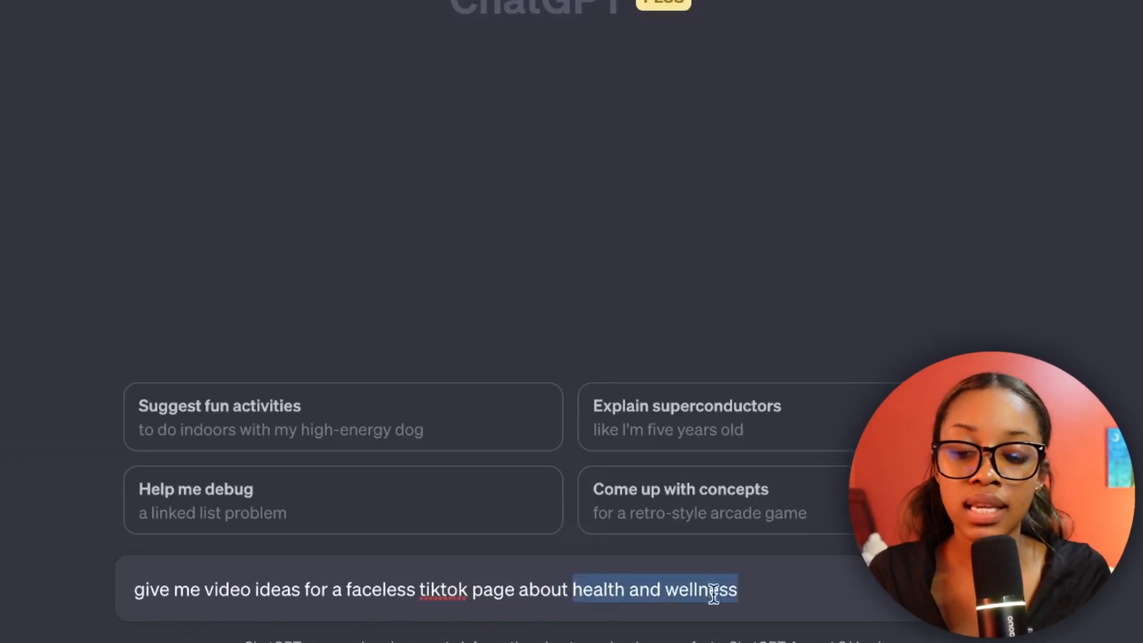
key("Return")
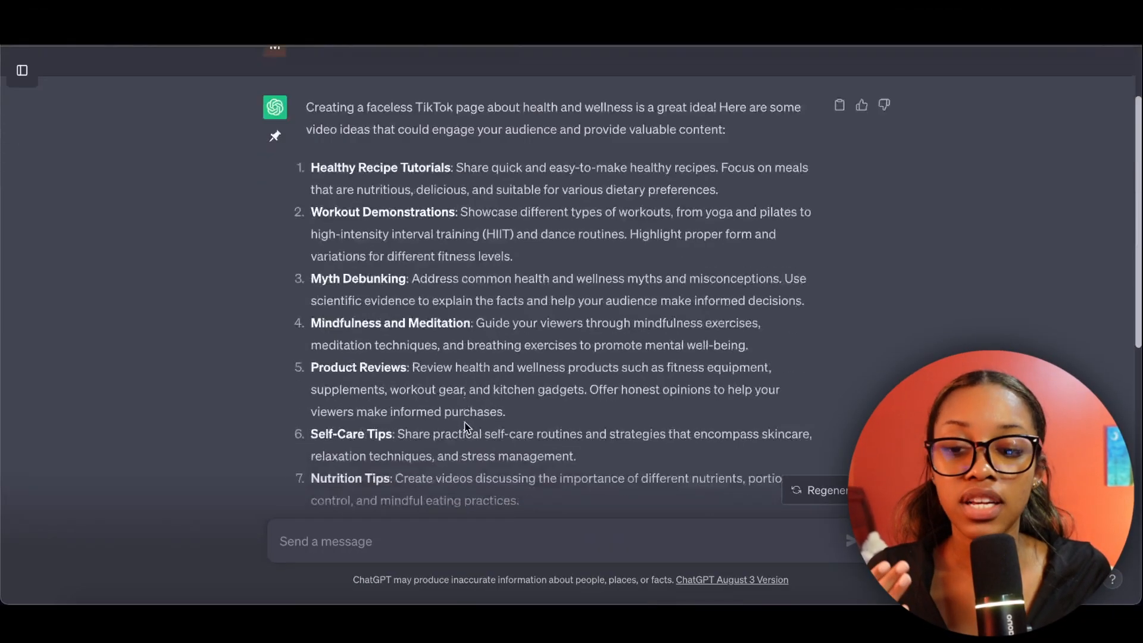
scroll(464, 427, "down", 5)
scroll(465, 427, "down", 5)
scroll(547, 56, "up", 9)
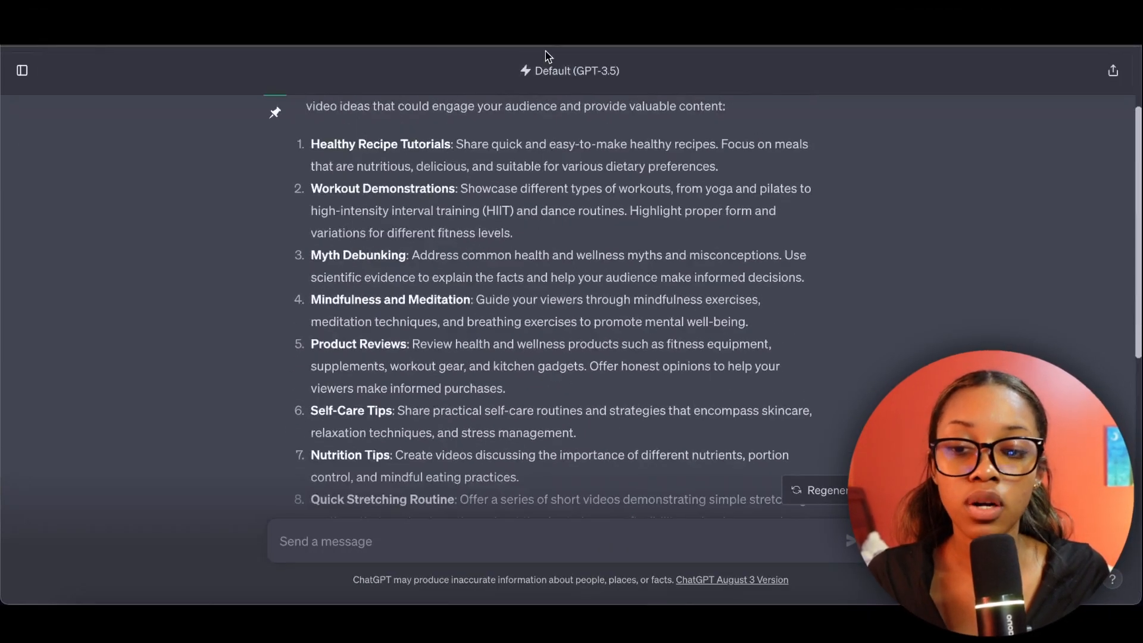